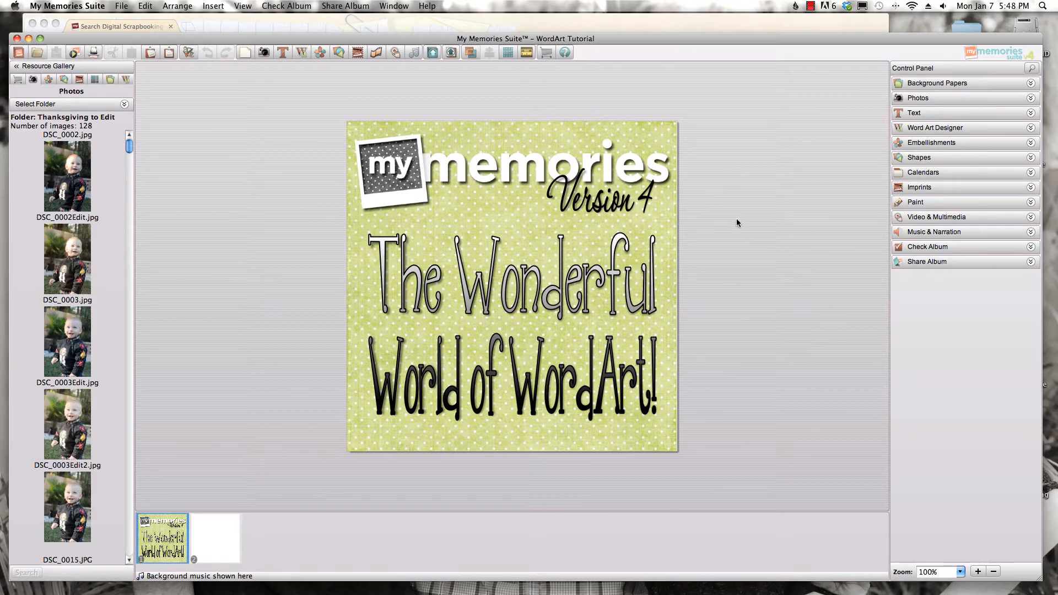
Switch to the blank second page of the album
{"action": "left_click", "coordinate": [222, 553]}
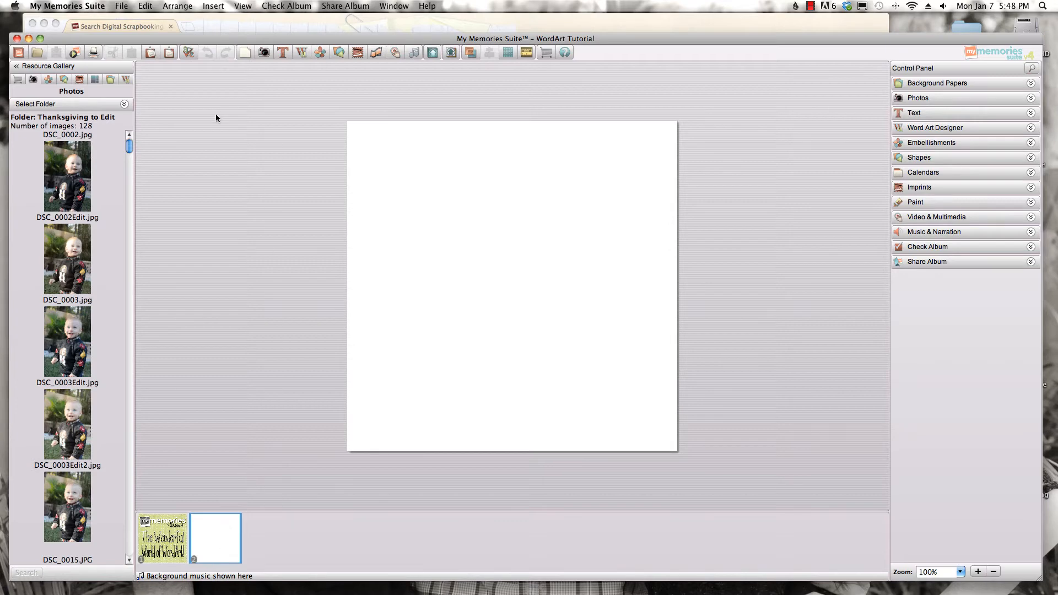
{"action": "left_click", "coordinate": [244, 52]}
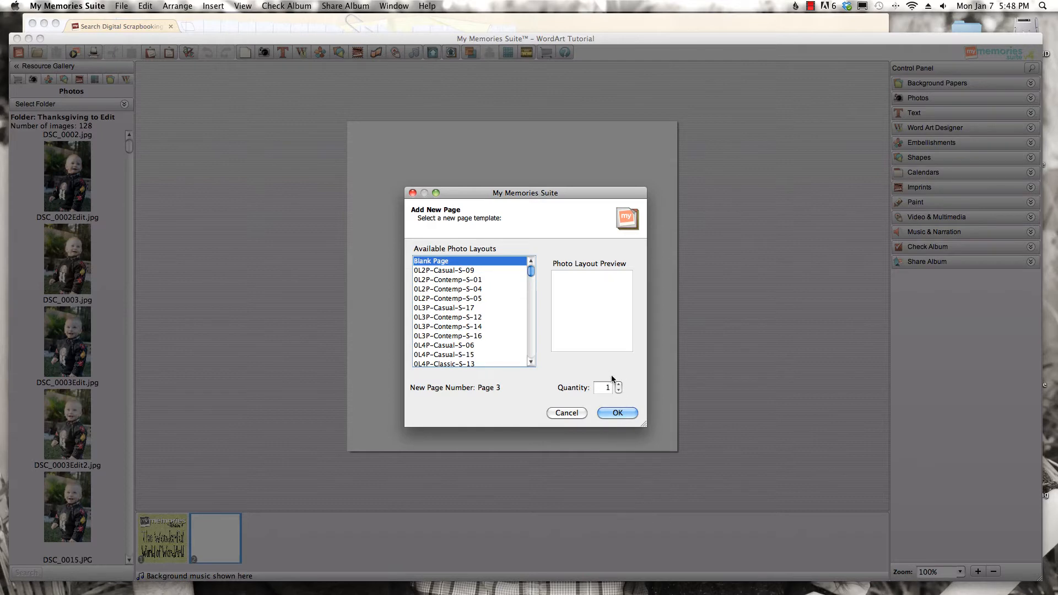
{"action": "left_click", "coordinate": [570, 414]}
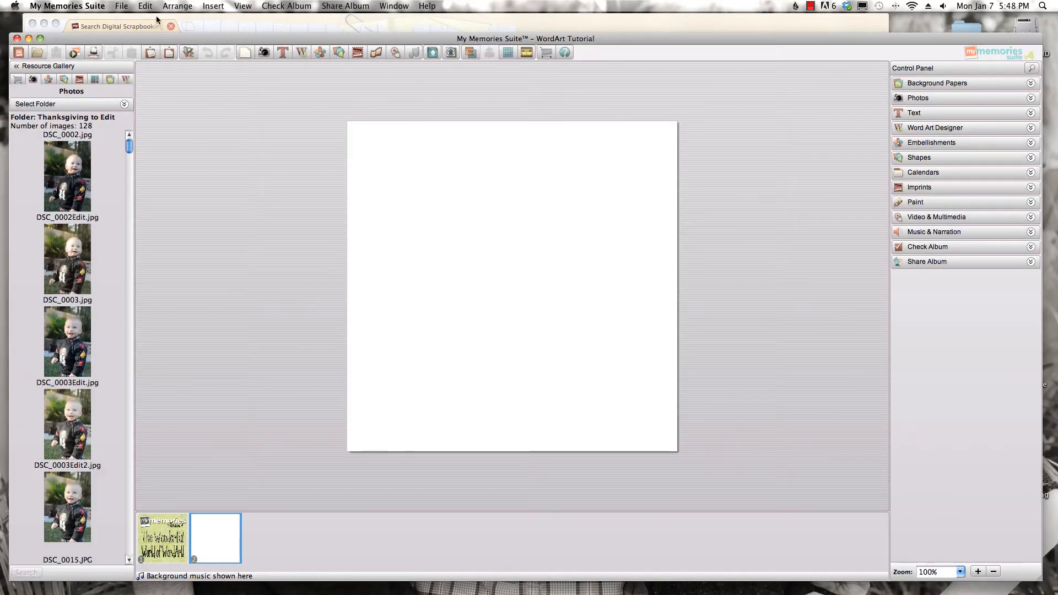
{"action": "left_click", "coordinate": [211, 8]}
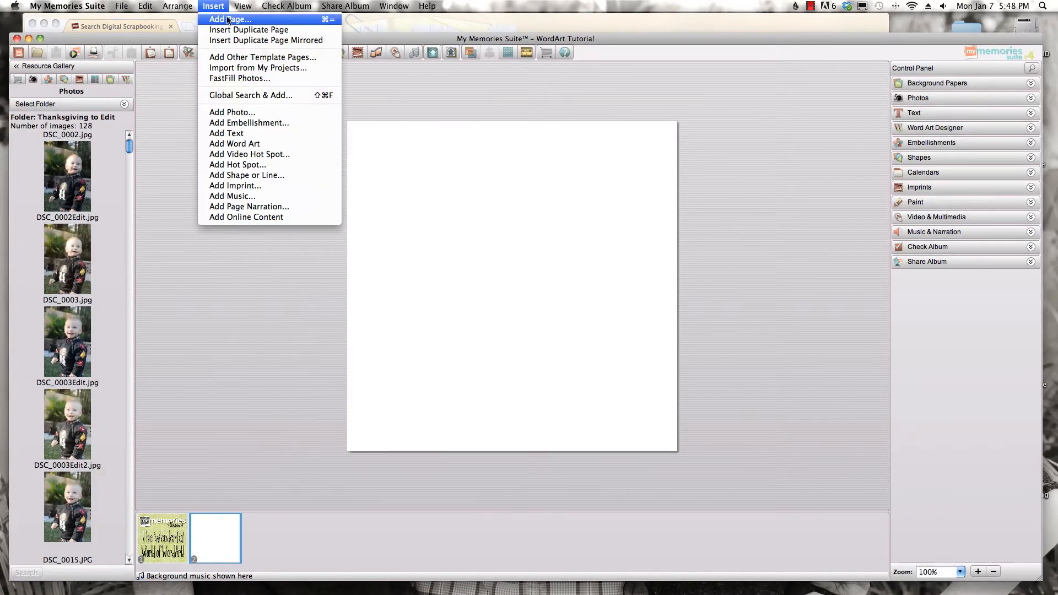
{"action": "left_click", "coordinate": [481, 193]}
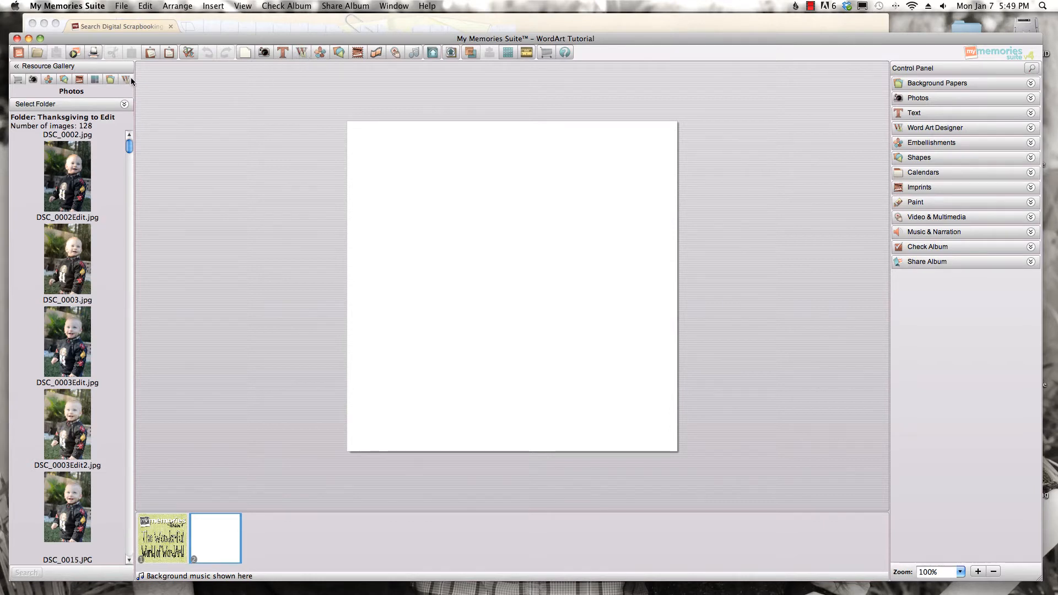
Add a new word art object to the blank page with the Word Art Designer
{"action": "left_click", "coordinate": [923, 130]}
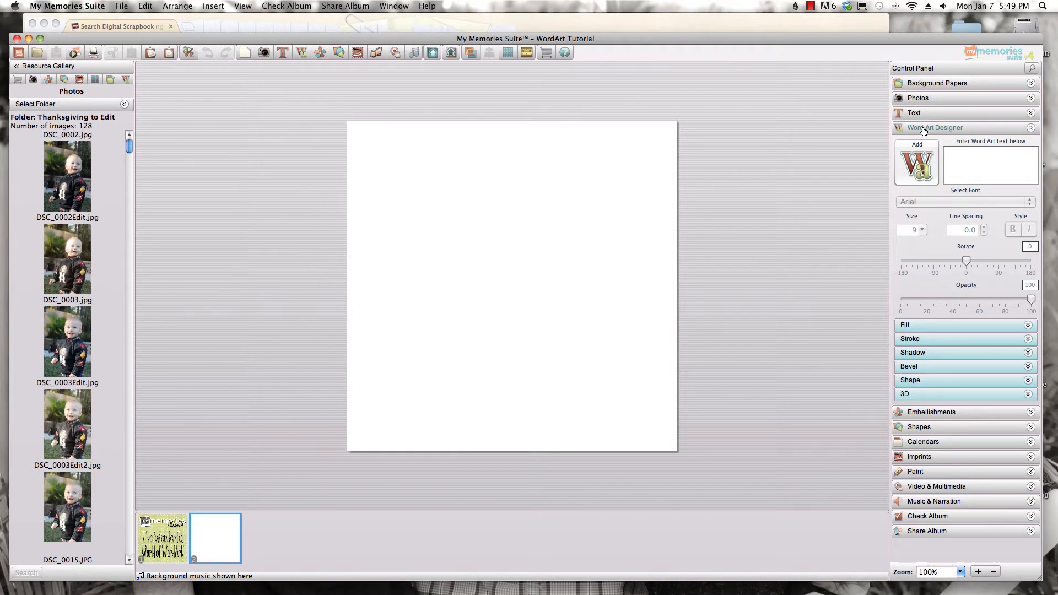
{"action": "left_click", "coordinate": [926, 157]}
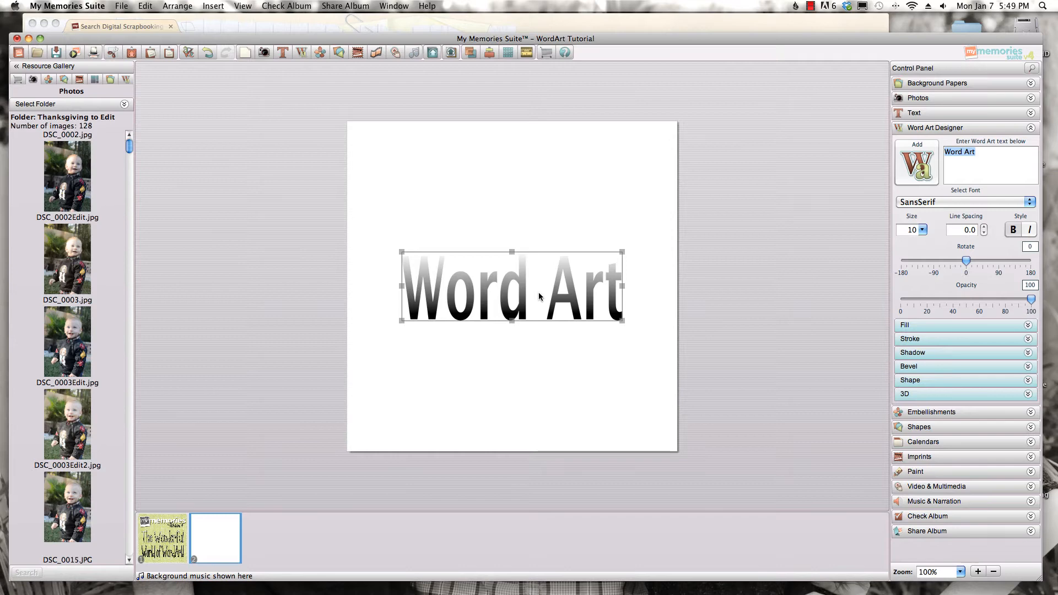
Switch to Chrome, look through the word art kits in the My Memories store, and return to My Memories Suite
{"action": "left_click", "coordinate": [358, 25]}
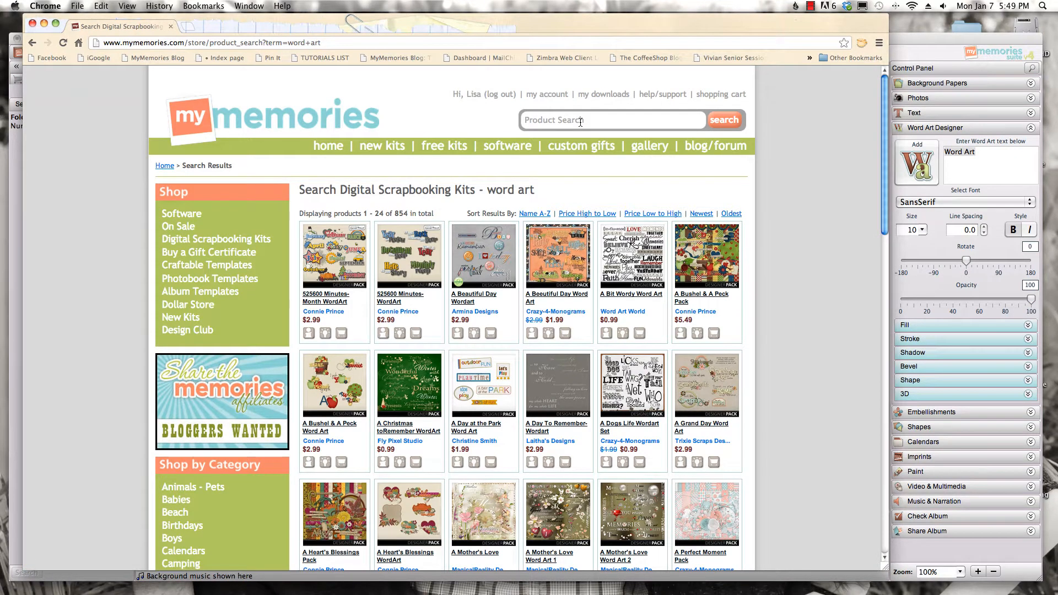
{"action": "scroll", "coordinate": [580, 122], "scroll_direction": "down", "scroll_amount": 10}
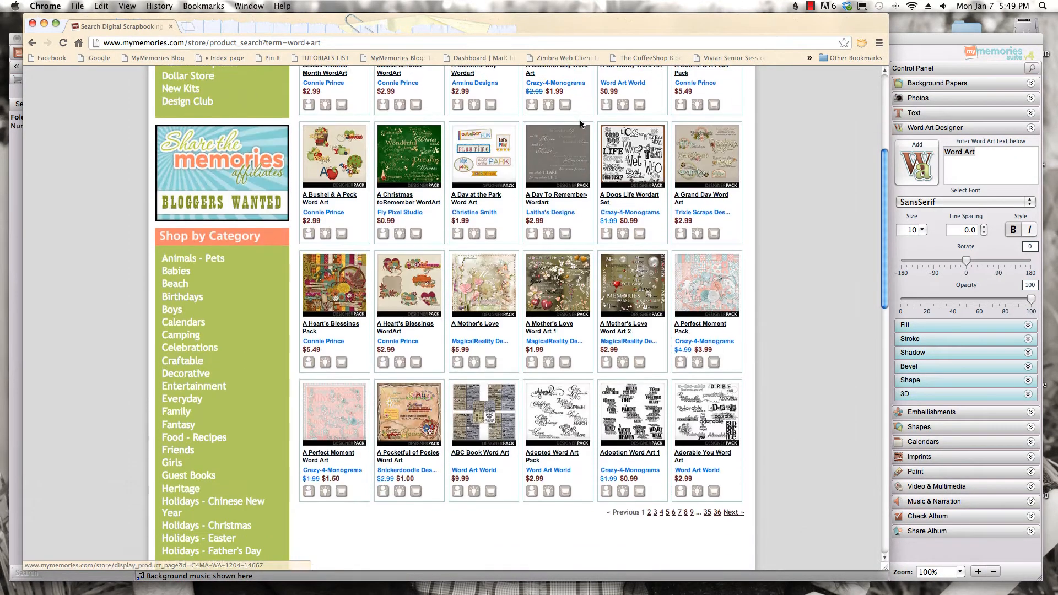
{"action": "scroll", "coordinate": [580, 120], "scroll_direction": "up", "scroll_amount": 8}
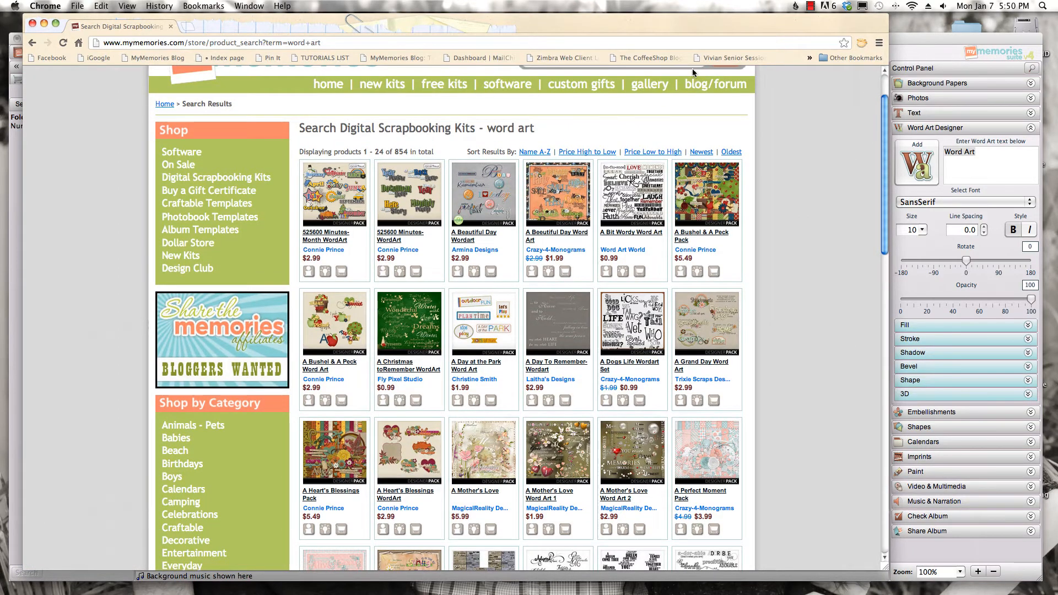
{"action": "left_click", "coordinate": [896, 42]}
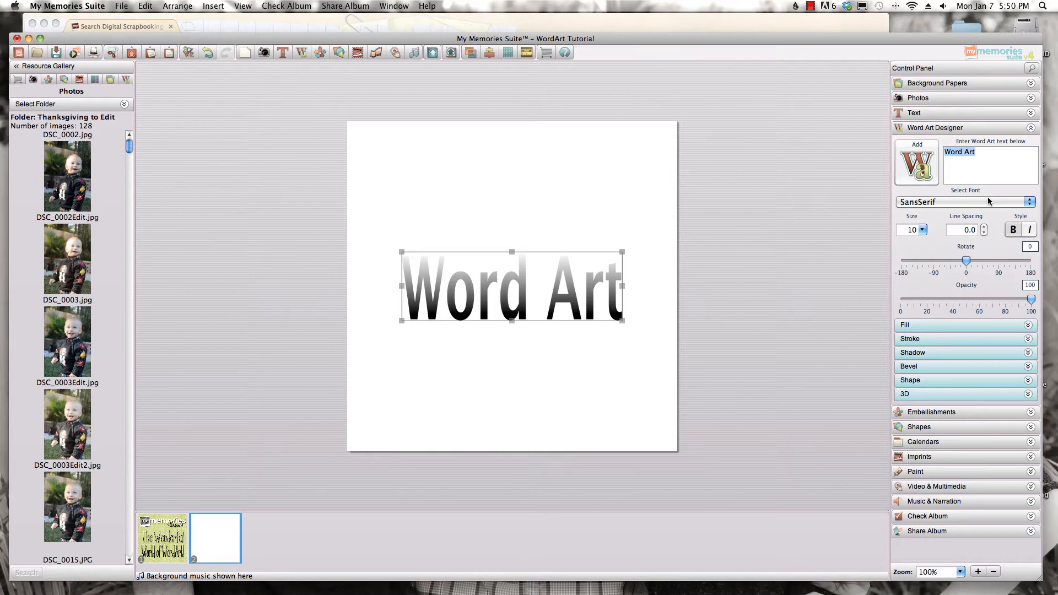
Replace the placeholder text of the word art with "Happy !"
{"action": "type", "text": "Hap"}
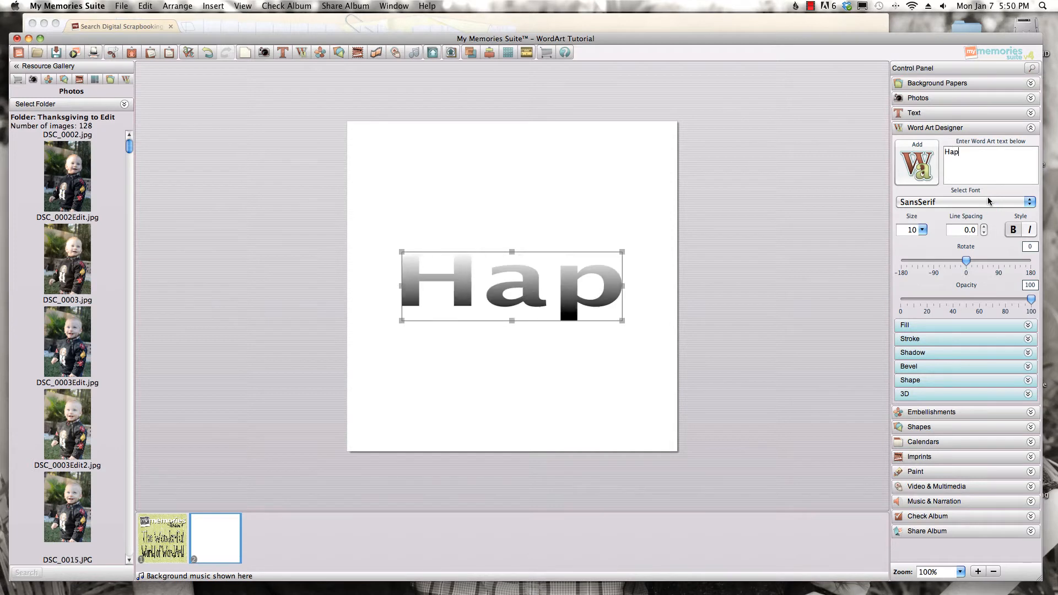
{"action": "type", "text": "py !"}
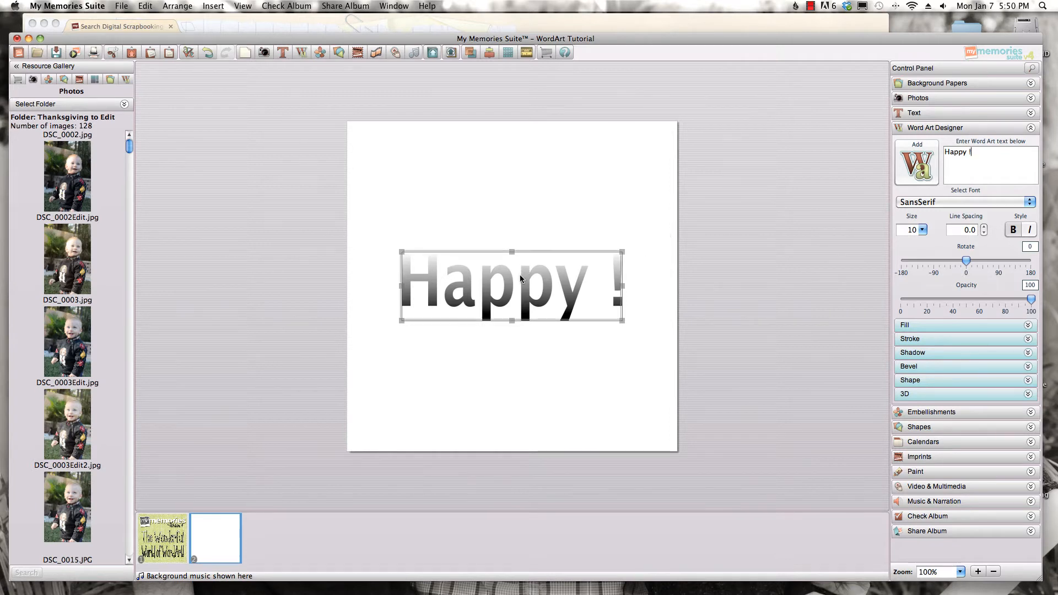
Move the "Happy !" word art and enlarge it to span nearly the full page width, stretching it taller
{"action": "left_click_drag", "start_coordinate": [520, 274], "coordinate": [476, 213]}
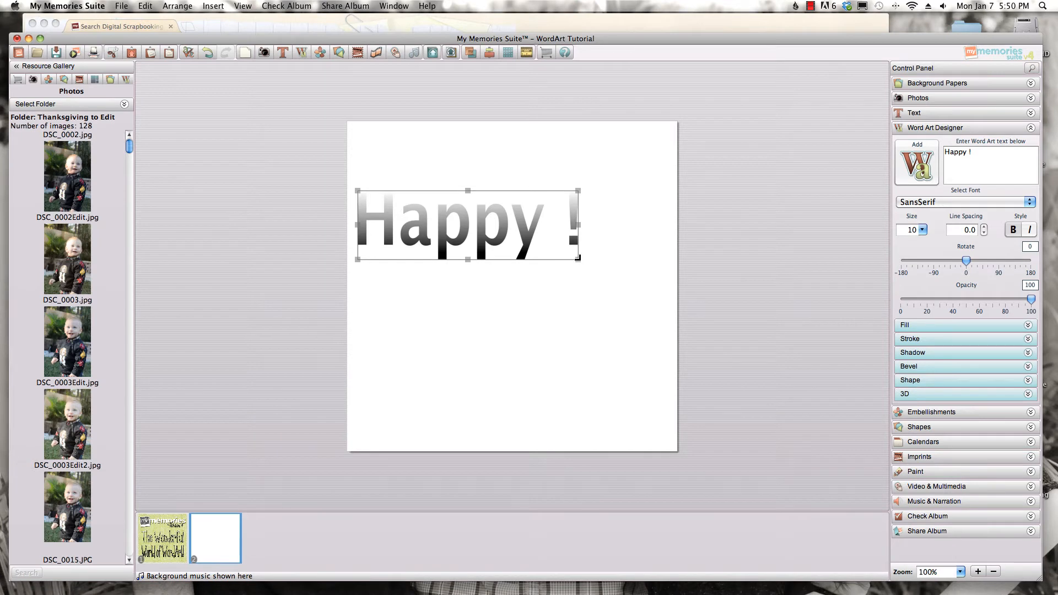
{"action": "left_click_drag", "start_coordinate": [578, 258], "coordinate": [664, 318]}
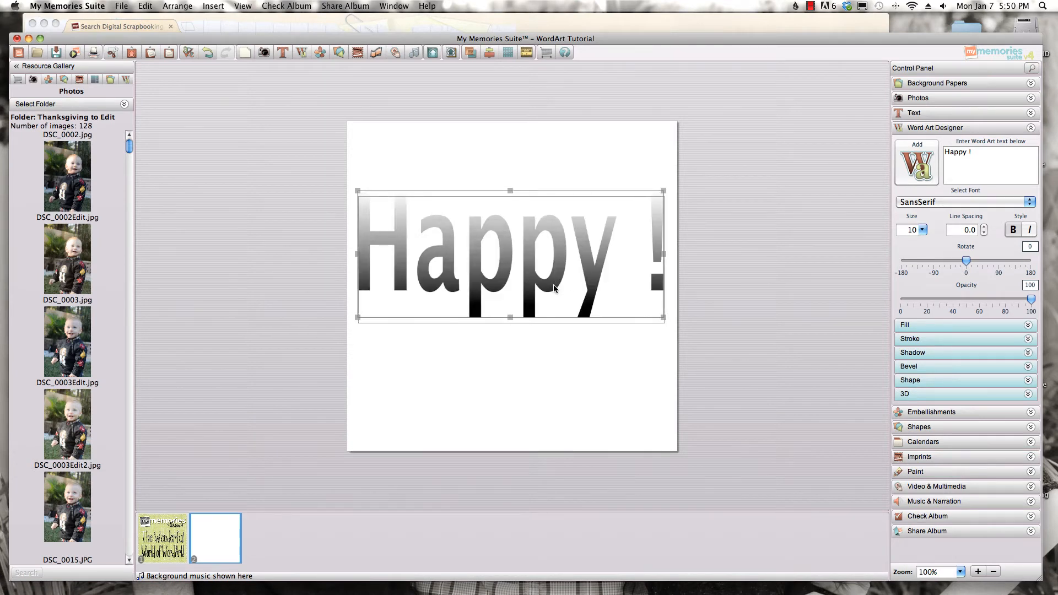
{"action": "left_click_drag", "start_coordinate": [553, 279], "coordinate": [554, 286]}
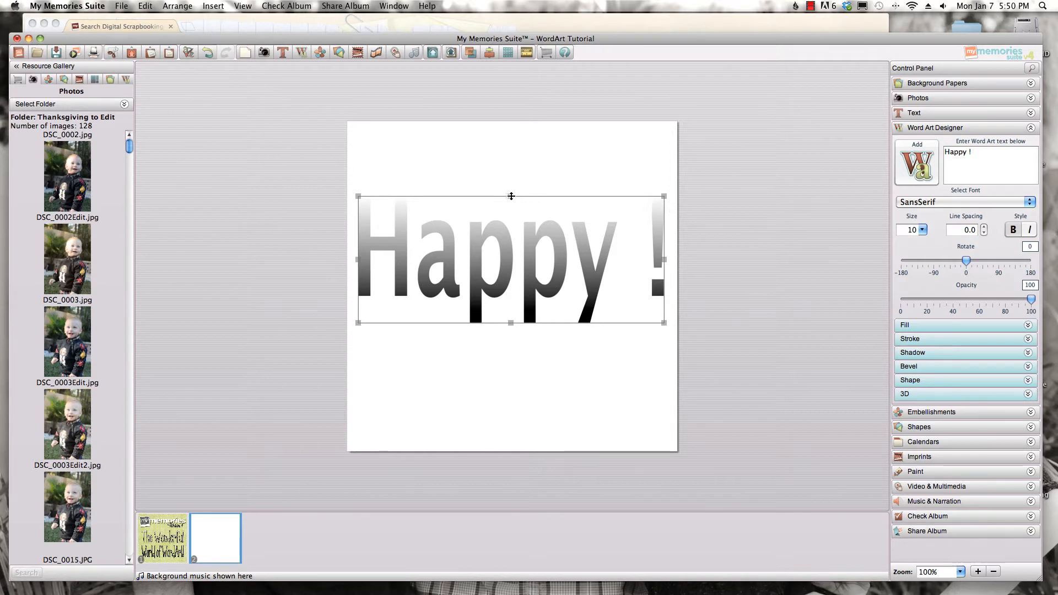
{"action": "mouse_move", "coordinate": [511, 197]}
{"action": "left_mouse_down"}
{"action": "mouse_move", "coordinate": [509, 150]}
{"action": "mouse_move", "coordinate": [511, 186]}
{"action": "left_mouse_up"}
{"action": "left_click_drag", "start_coordinate": [664, 255], "coordinate": [543, 254]}
{"action": "left_click_drag", "start_coordinate": [543, 325], "coordinate": [664, 353]}
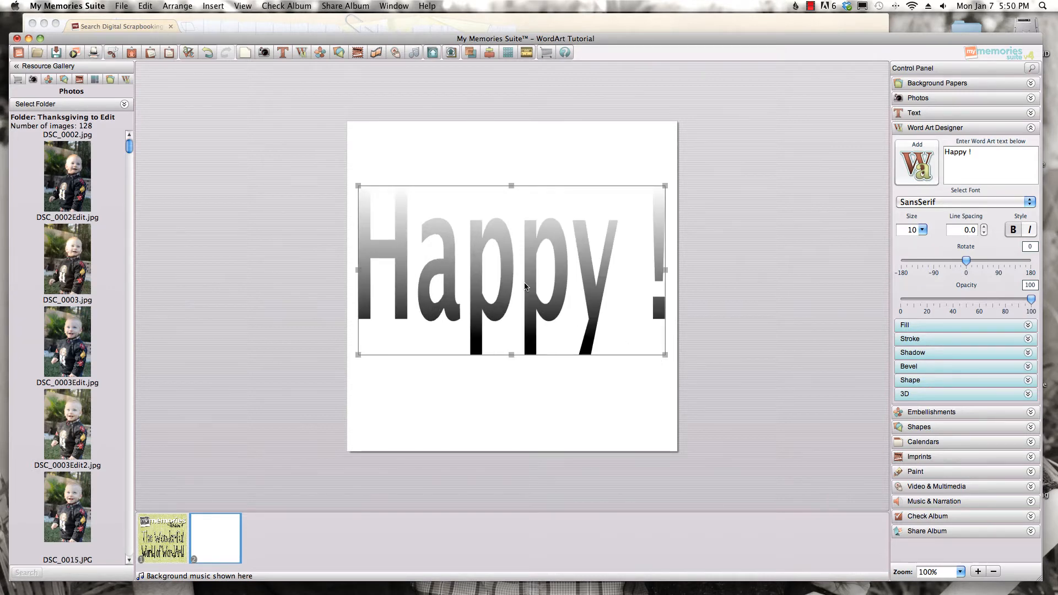
{"action": "left_click_drag", "start_coordinate": [519, 284], "coordinate": [520, 284]}
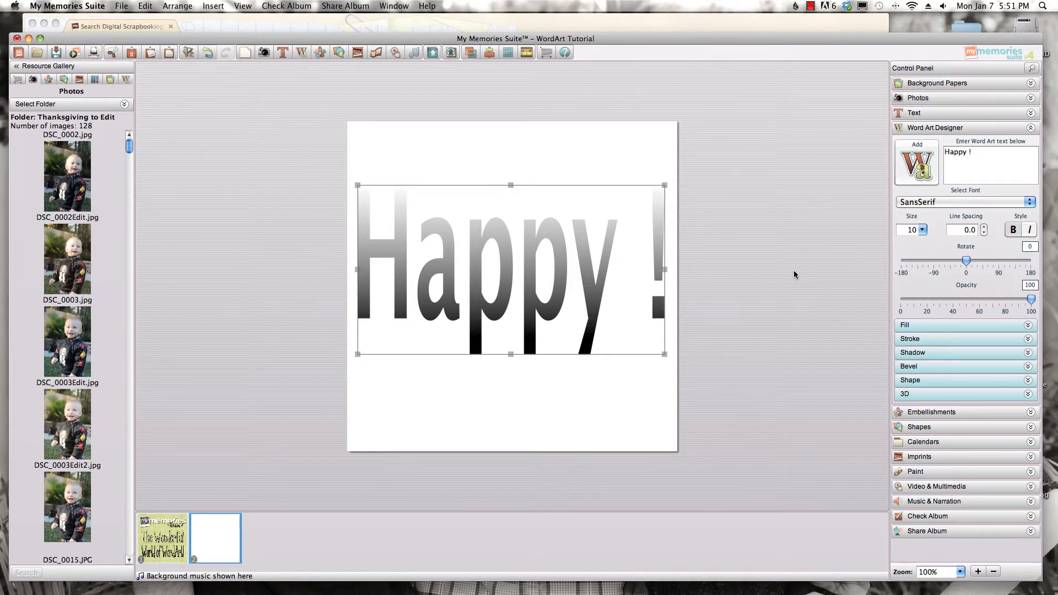
Set the font of the "Happy !" word art to Rockwell Extra Bold
{"action": "left_click_drag", "start_coordinate": [972, 153], "coordinate": [944, 152]}
{"action": "left_click", "coordinate": [953, 204]}
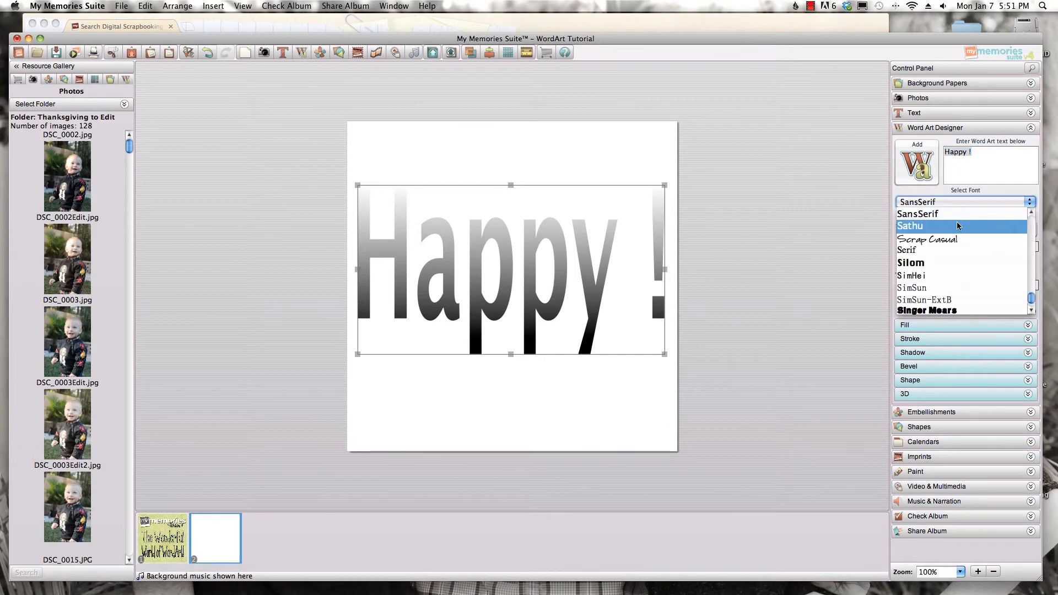
{"action": "scroll", "coordinate": [956, 223], "scroll_direction": "down", "scroll_amount": 15}
{"action": "scroll", "coordinate": [958, 242], "scroll_direction": "up", "scroll_amount": 3}
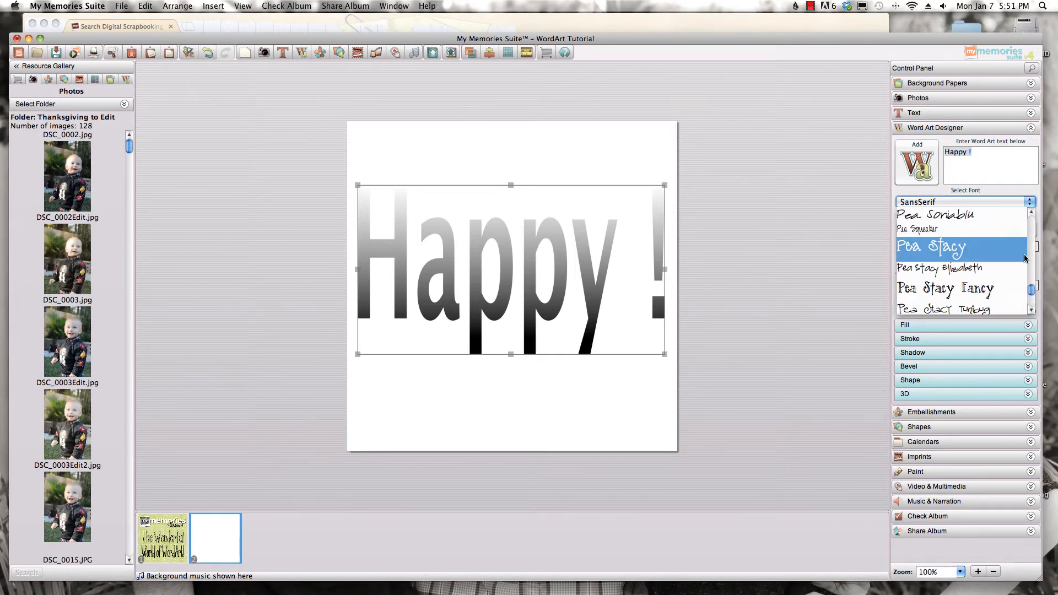
{"action": "left_click_drag", "start_coordinate": [1031, 290], "coordinate": [1030, 214]}
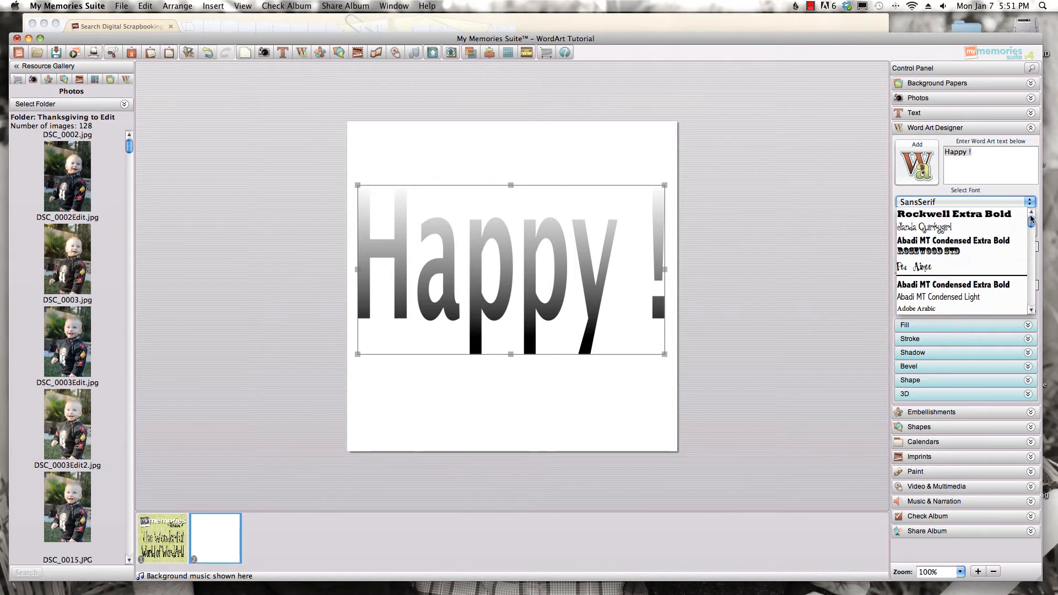
{"action": "left_click", "coordinate": [970, 216]}
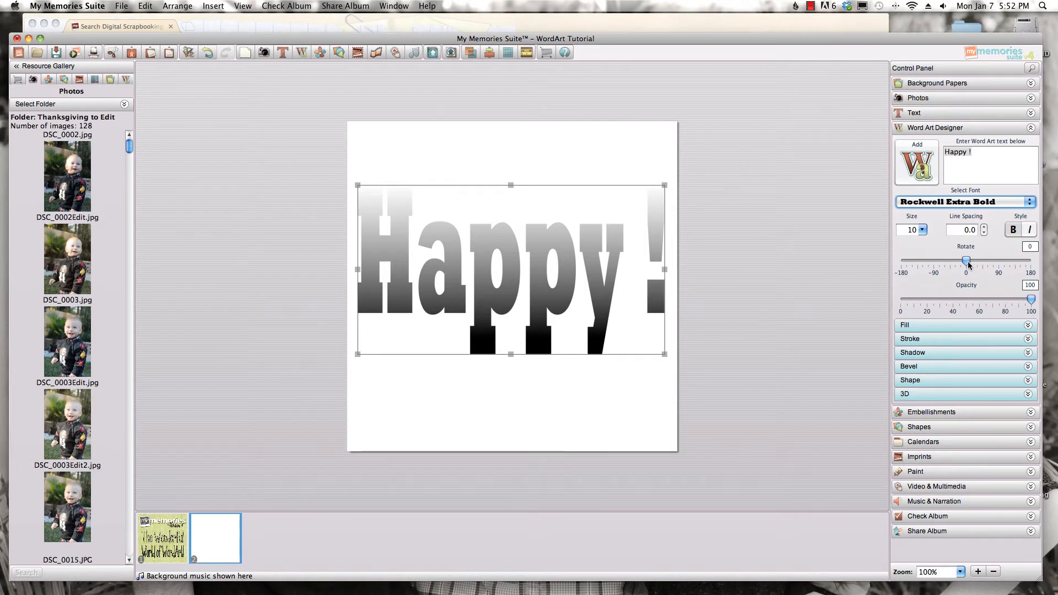
Try a slight rotation and a slightly lower opacity on the word art, restoring rotation 0 and opacity 100
{"action": "mouse_move", "coordinate": [966, 260]}
{"action": "left_mouse_down"}
{"action": "mouse_move", "coordinate": [975, 263]}
{"action": "mouse_move", "coordinate": [967, 261]}
{"action": "left_mouse_up"}
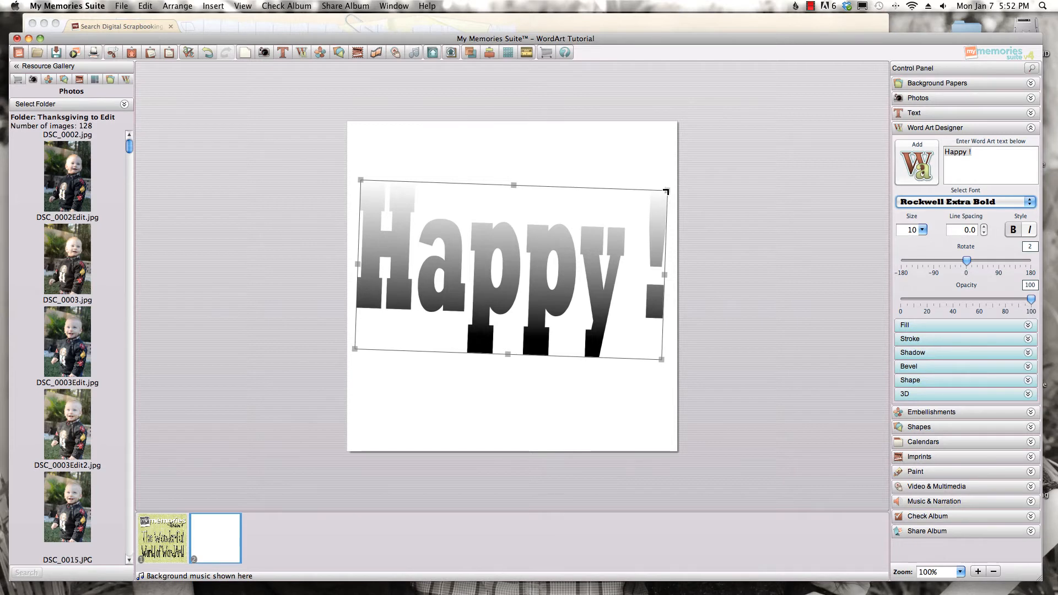
{"action": "left_click_drag", "start_coordinate": [668, 190], "coordinate": [648, 199]}
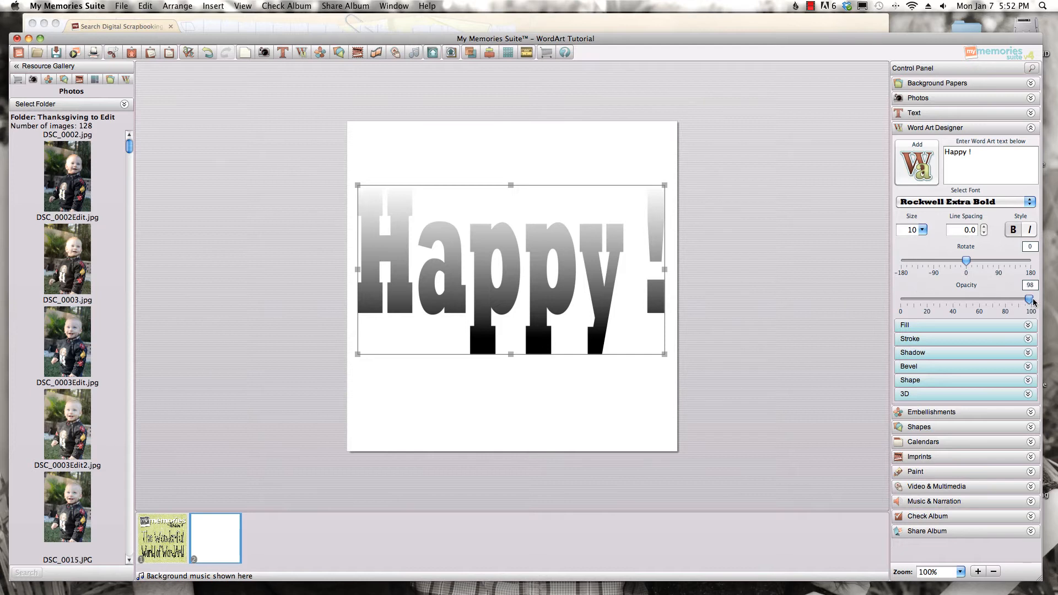
{"action": "mouse_move", "coordinate": [1030, 300]}
{"action": "left_mouse_down"}
{"action": "mouse_move", "coordinate": [959, 306]}
{"action": "mouse_move", "coordinate": [1037, 302]}
{"action": "left_mouse_up"}
Change the fill type of the "Happy !" word art to Solid Color
{"action": "left_click", "coordinate": [916, 326]}
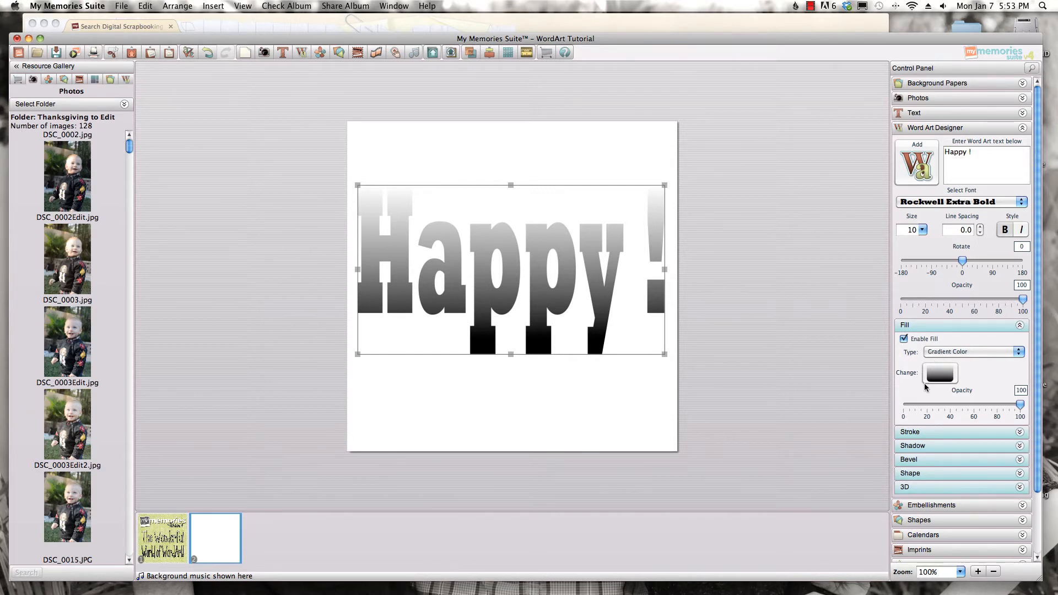
{"action": "left_click", "coordinate": [959, 353]}
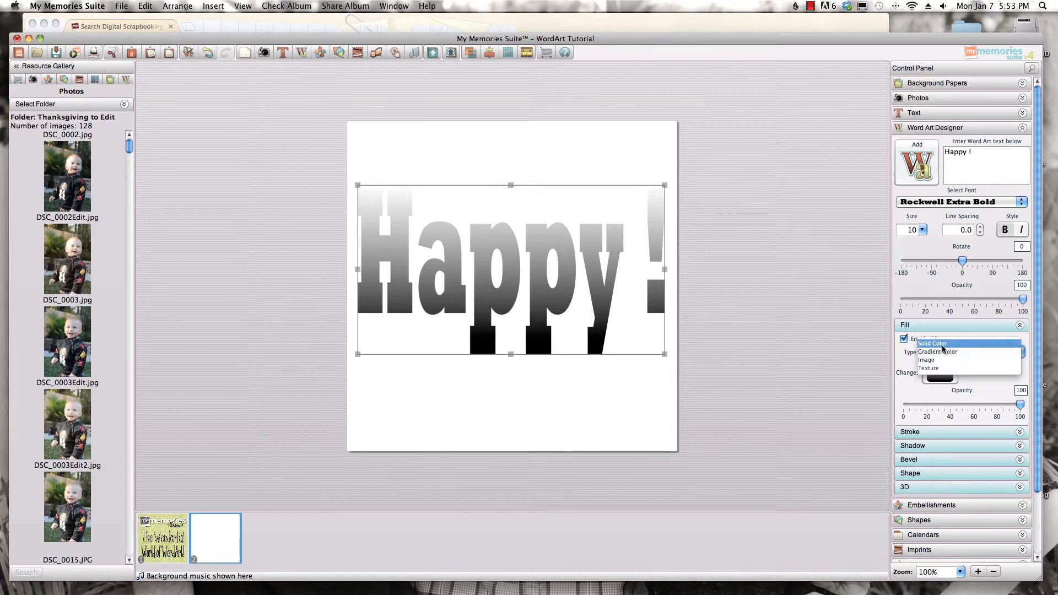
{"action": "left_click", "coordinate": [947, 344]}
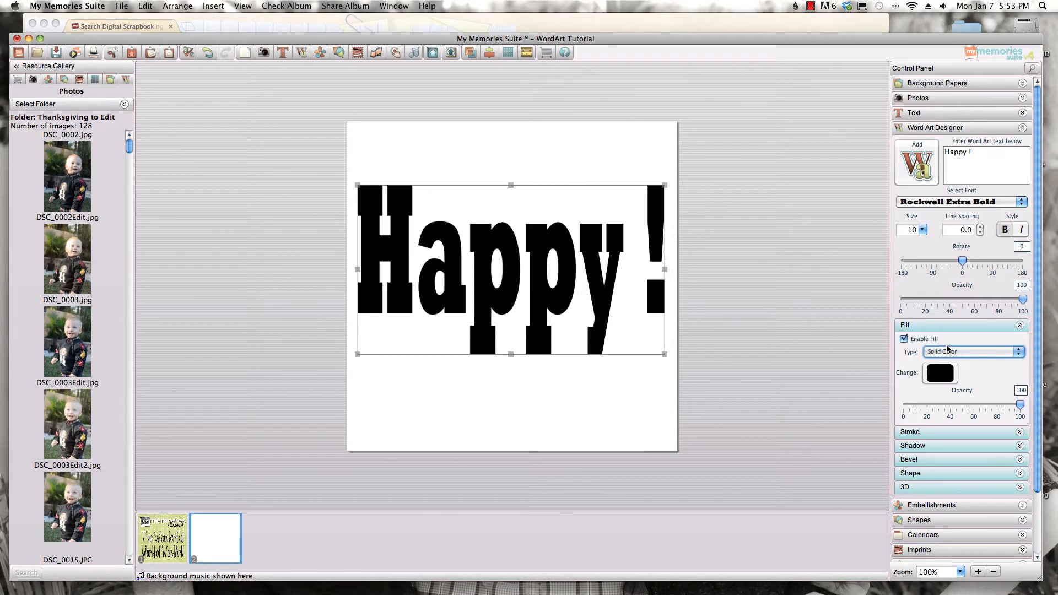
Explore the fill color options and apply the light green sampled from the first page's background to the word art
{"action": "left_click", "coordinate": [946, 379]}
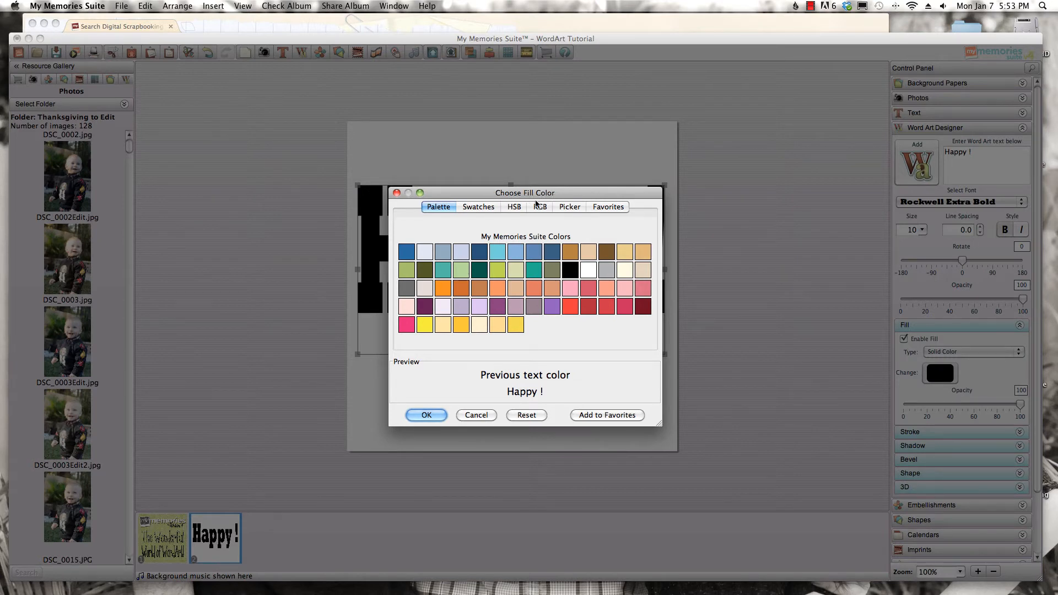
{"action": "left_click", "coordinate": [501, 256]}
{"action": "left_click", "coordinate": [478, 208]}
{"action": "left_click", "coordinate": [515, 208]}
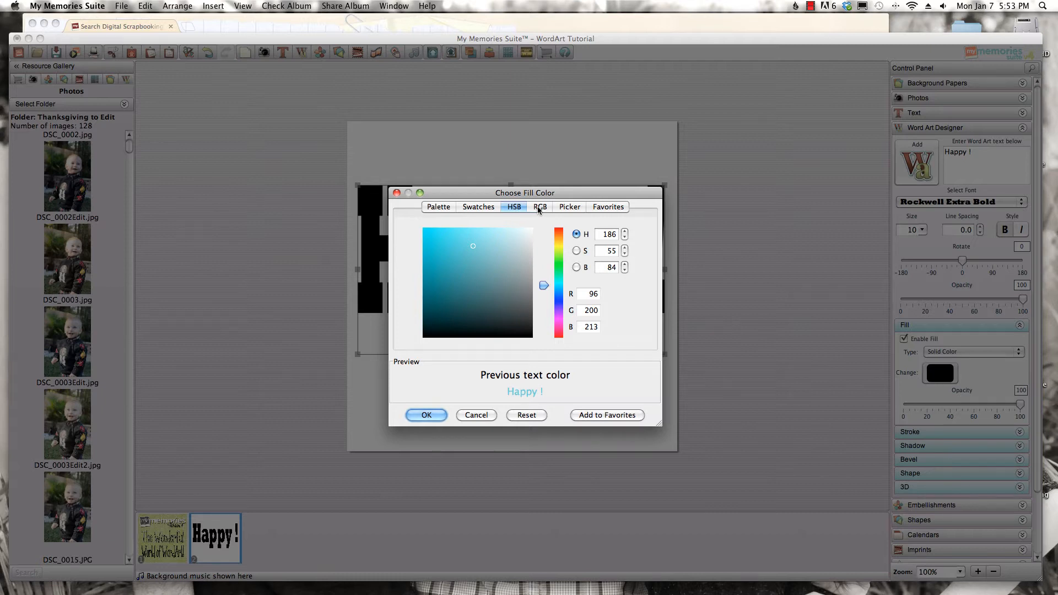
{"action": "left_click", "coordinate": [534, 210]}
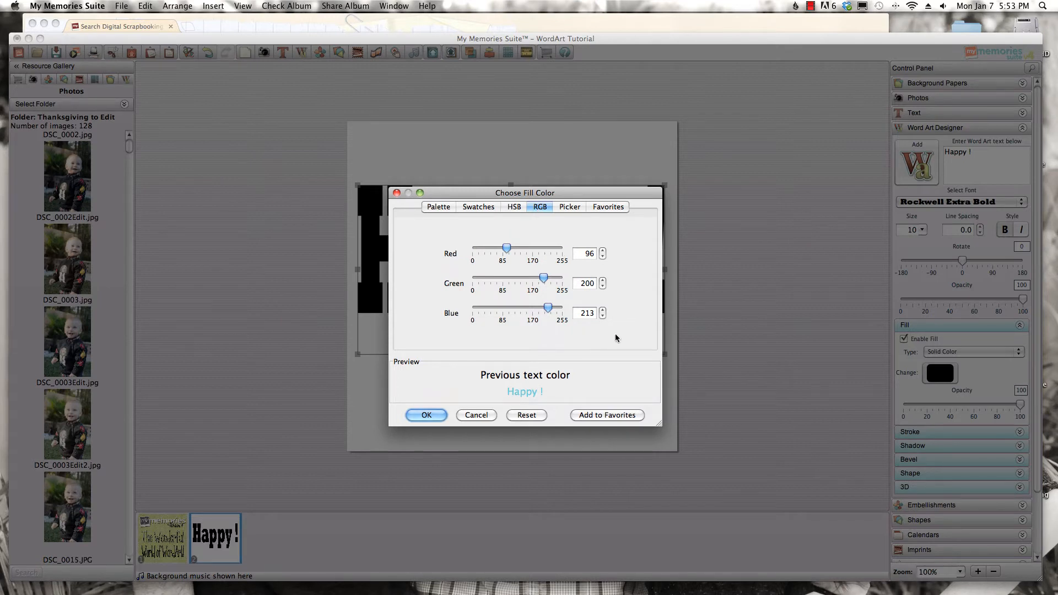
{"action": "left_click", "coordinate": [569, 207]}
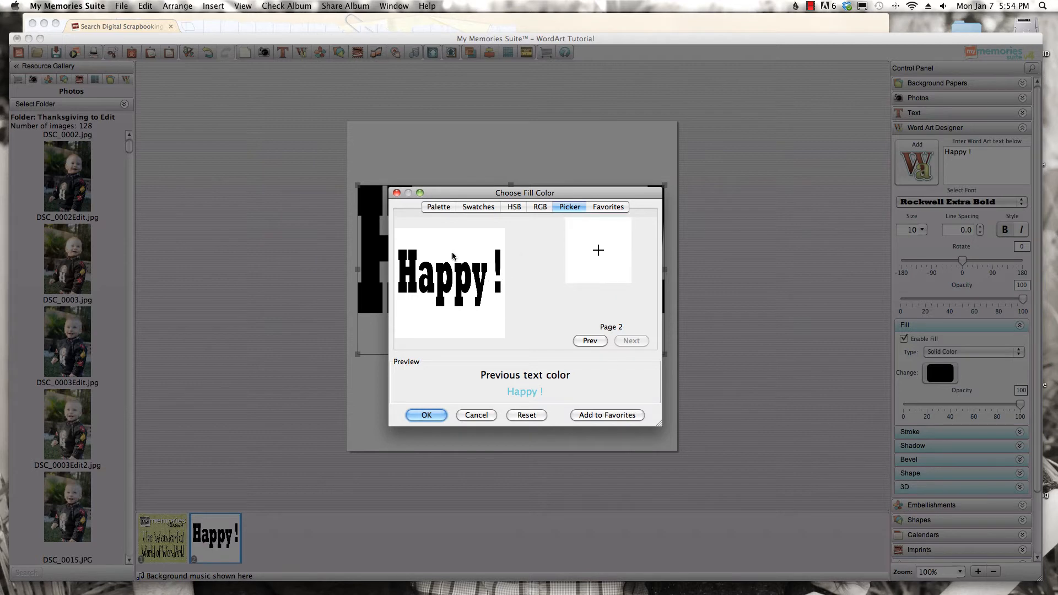
{"action": "left_click", "coordinate": [590, 341]}
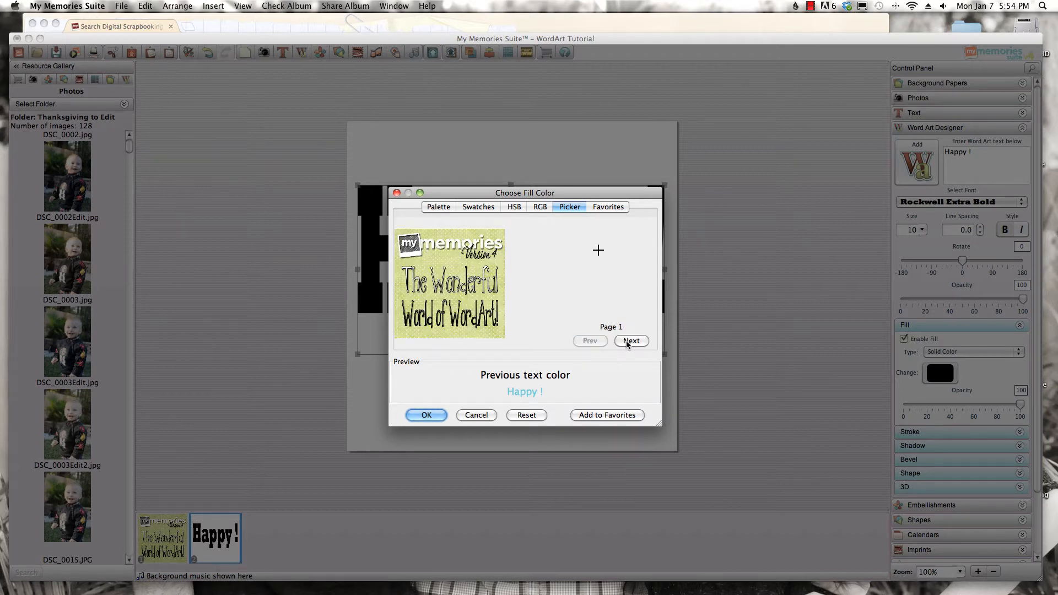
{"action": "left_click", "coordinate": [443, 263]}
{"action": "left_click", "coordinate": [426, 415]}
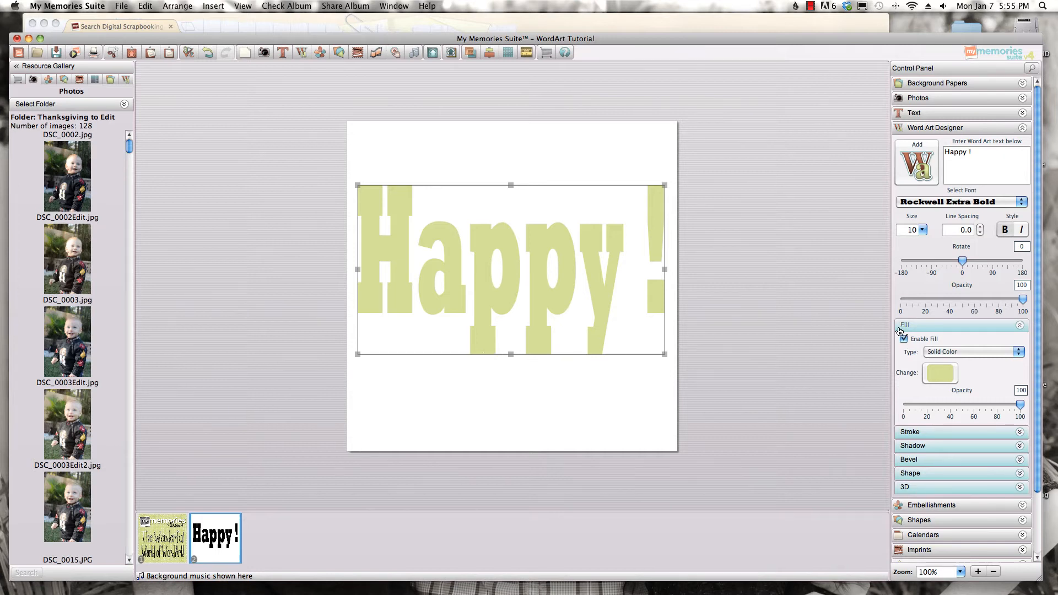
Set the fill type of the "Happy !" word art to Gradient Color
{"action": "left_click", "coordinate": [941, 351]}
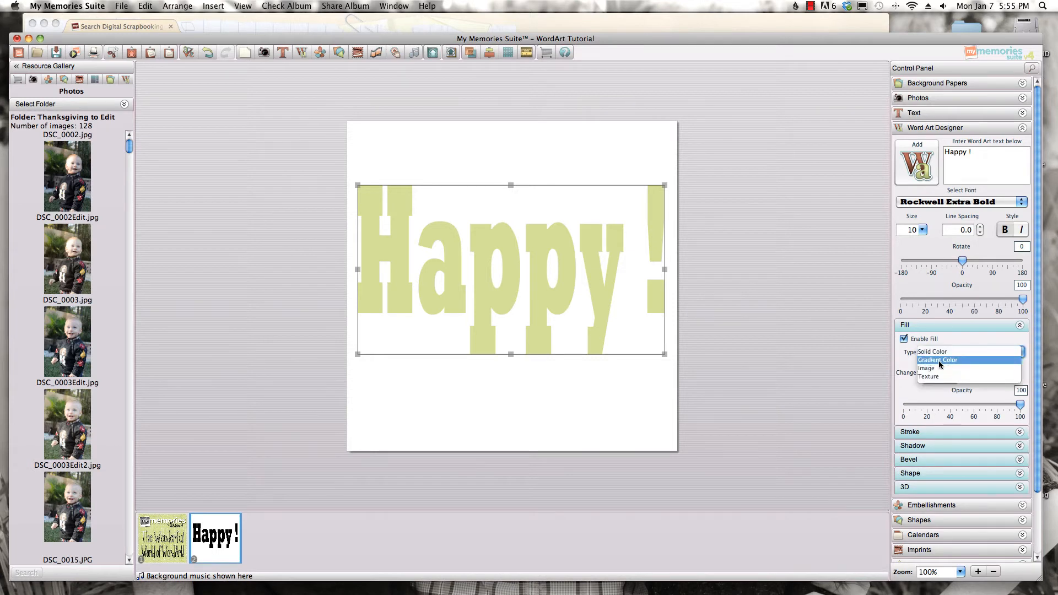
{"action": "left_click", "coordinate": [937, 360]}
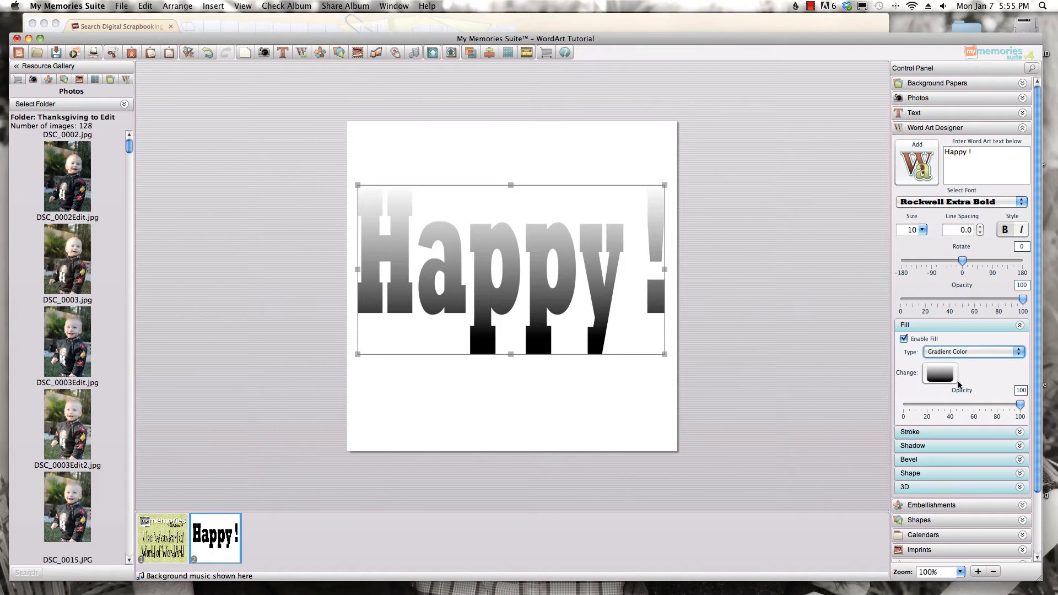
Edit the word art's fill gradient and change its end color from the palette to light pink
{"action": "left_click", "coordinate": [942, 374]}
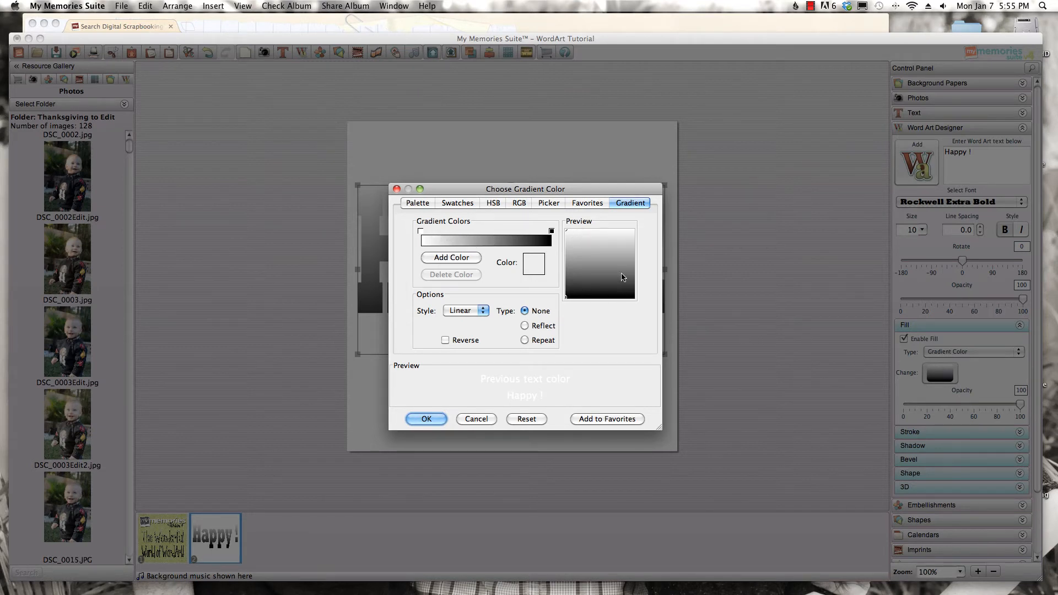
{"action": "left_click_drag", "start_coordinate": [574, 190], "coordinate": [789, 165]}
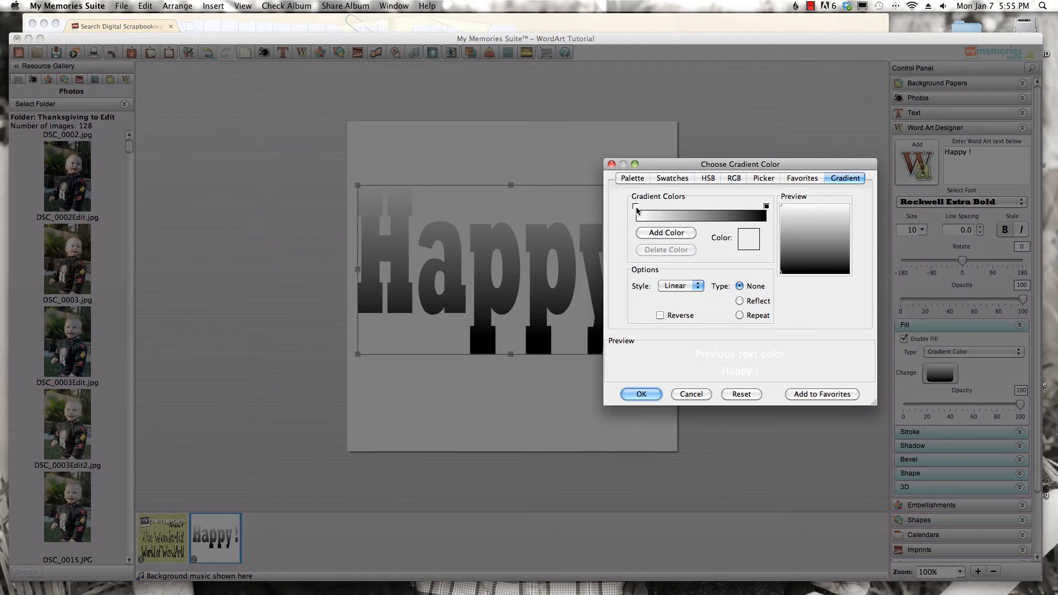
{"action": "left_click", "coordinate": [765, 207]}
{"action": "left_click", "coordinate": [751, 241]}
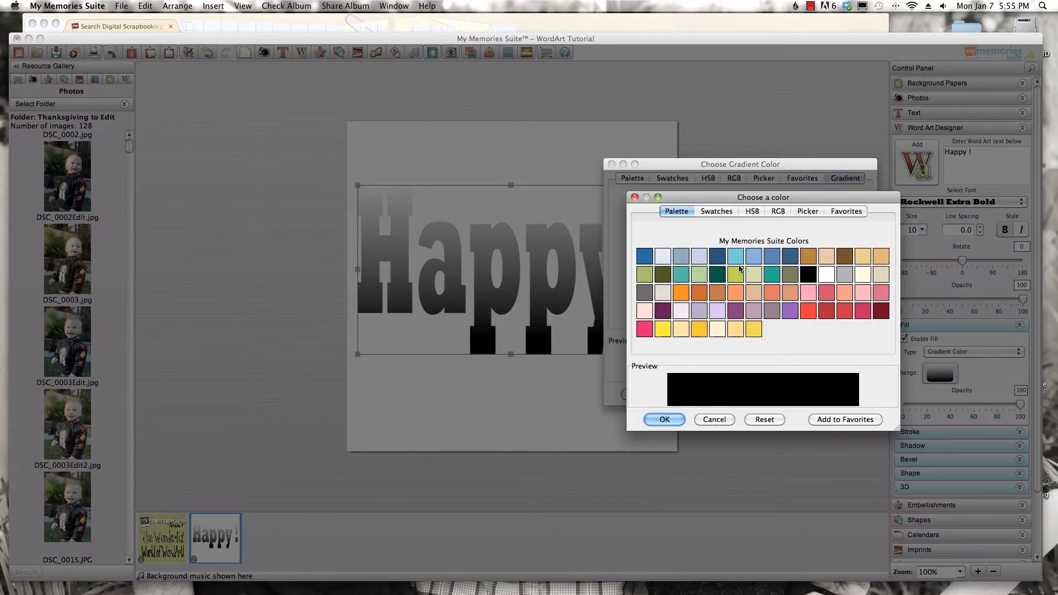
{"action": "left_click", "coordinate": [809, 292]}
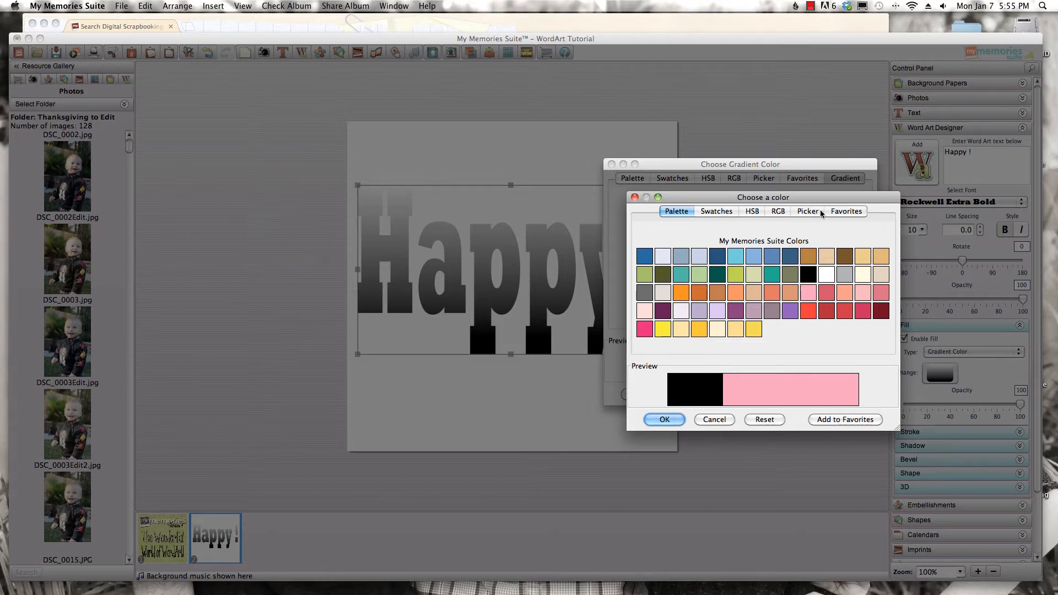
{"action": "left_click", "coordinate": [661, 420]}
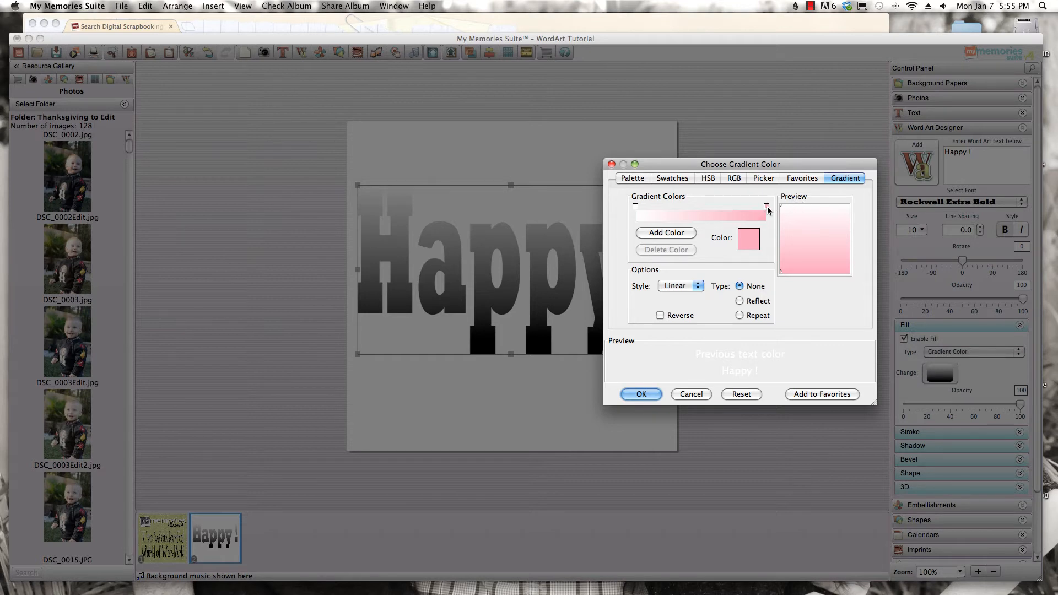
Try black as the gradient's start color, settling on yellow-green from the palette
{"action": "left_click", "coordinate": [634, 207]}
{"action": "left_click", "coordinate": [746, 242]}
{"action": "left_click", "coordinate": [808, 274]}
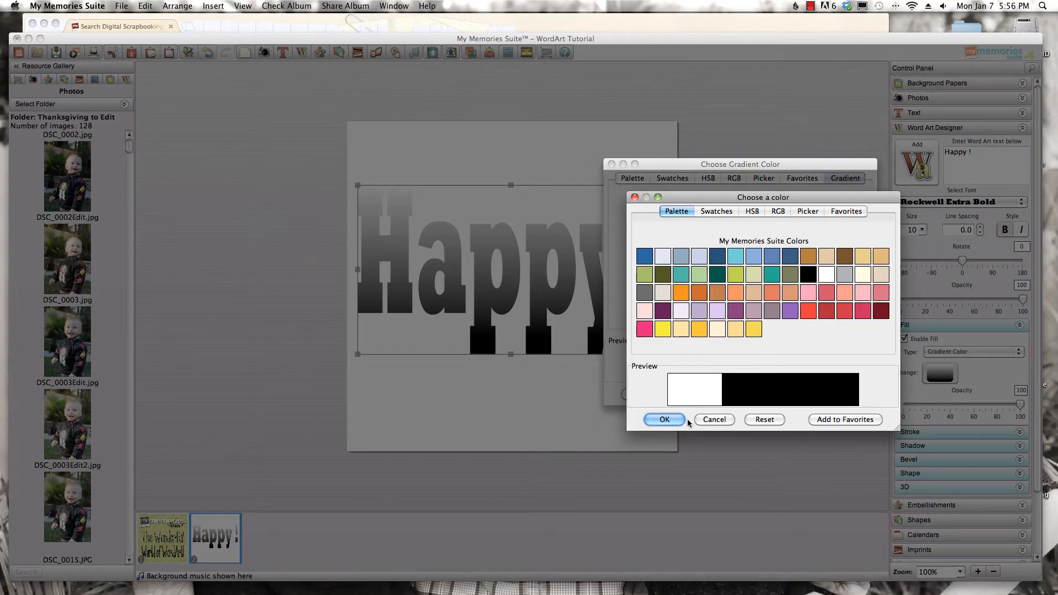
{"action": "left_click", "coordinate": [669, 419]}
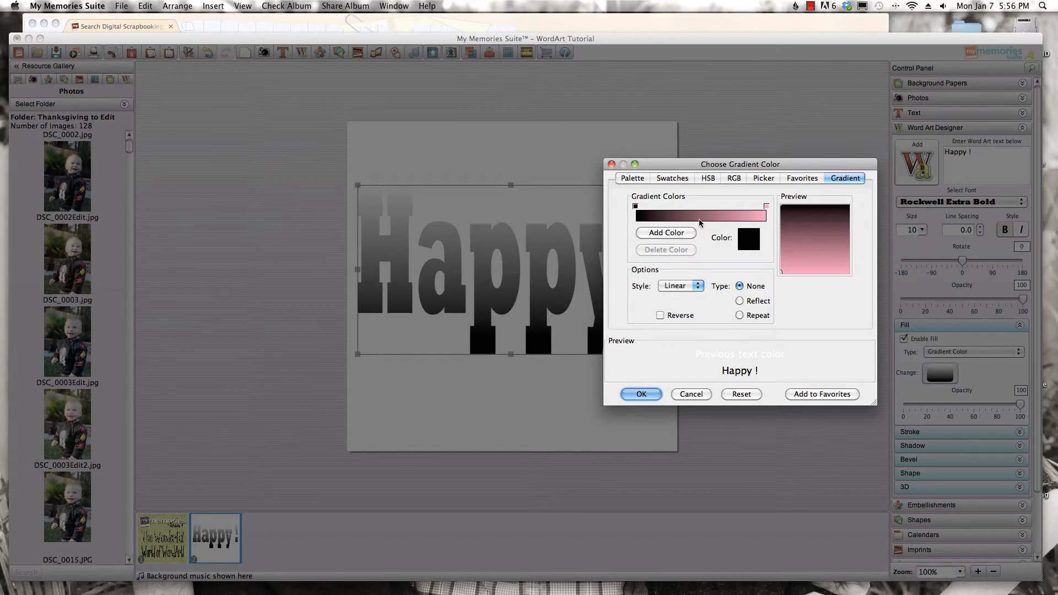
{"action": "left_click", "coordinate": [750, 237]}
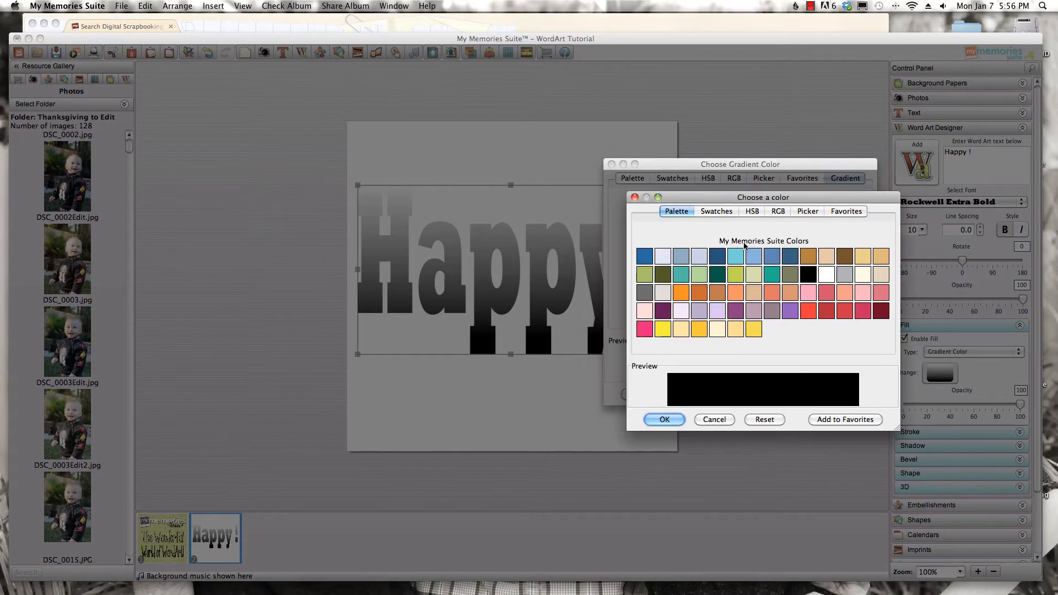
{"action": "left_click", "coordinate": [734, 278]}
{"action": "left_click", "coordinate": [652, 419]}
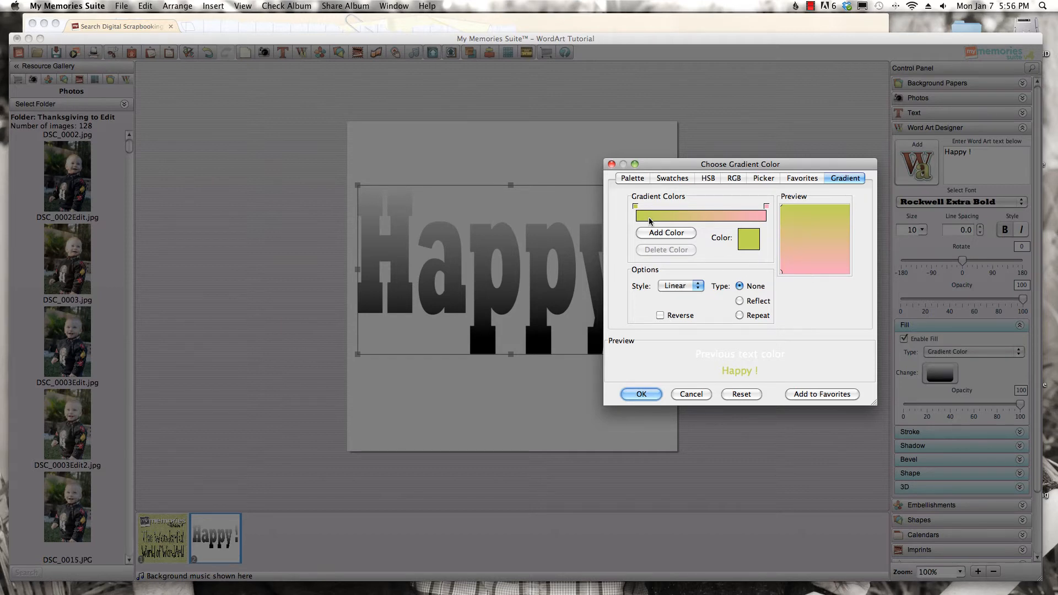
Add a third gradient color, place it midway between yellow-green and pink, and make it white
{"action": "left_click", "coordinate": [676, 233]}
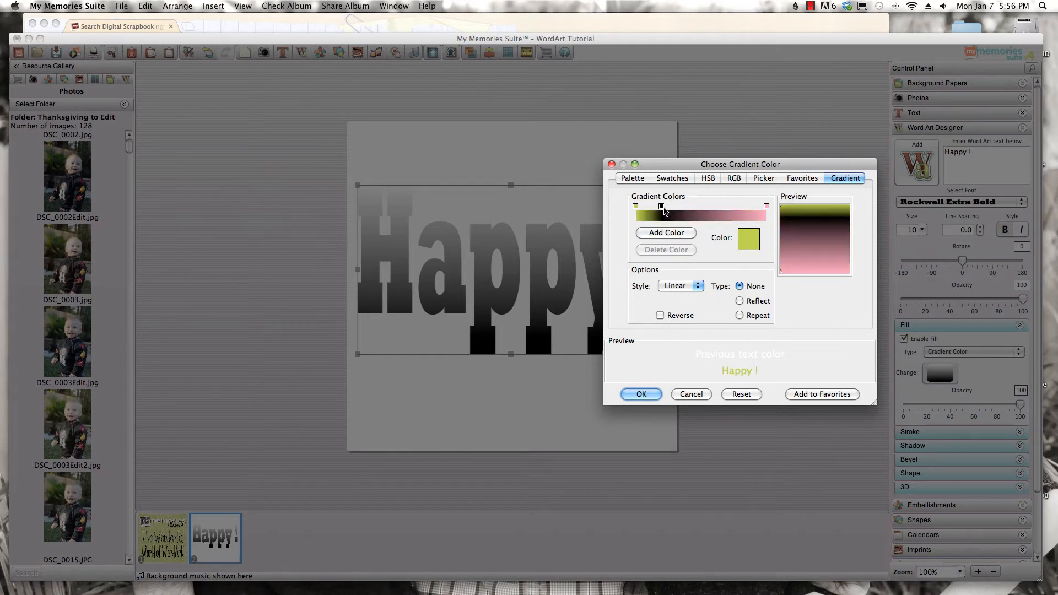
{"action": "left_click_drag", "start_coordinate": [665, 211], "coordinate": [704, 208]}
{"action": "left_click", "coordinate": [716, 210]}
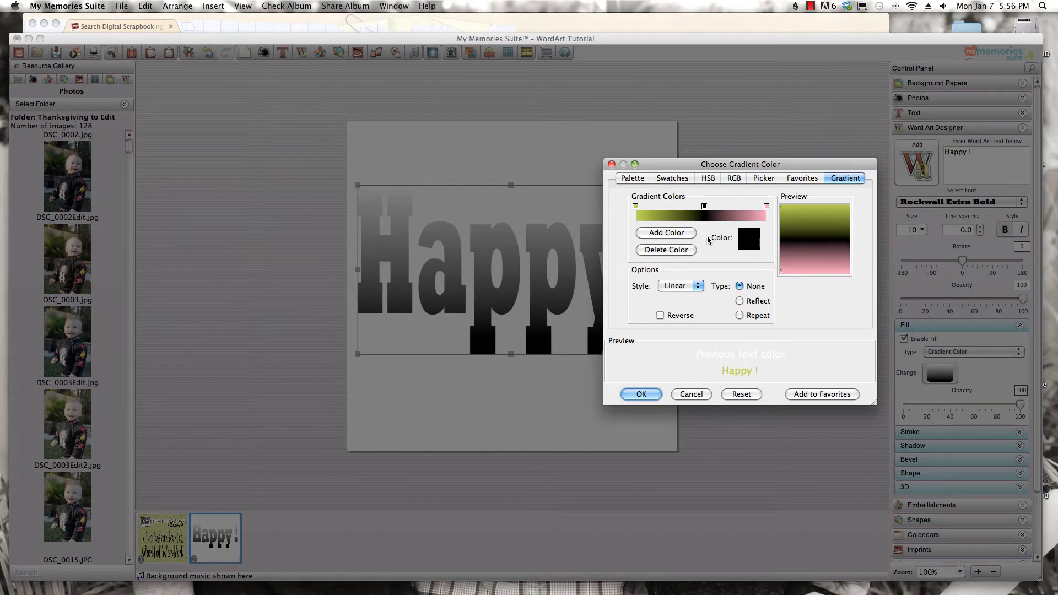
{"action": "left_click_drag", "start_coordinate": [705, 207], "coordinate": [703, 206]}
{"action": "left_click", "coordinate": [747, 241]}
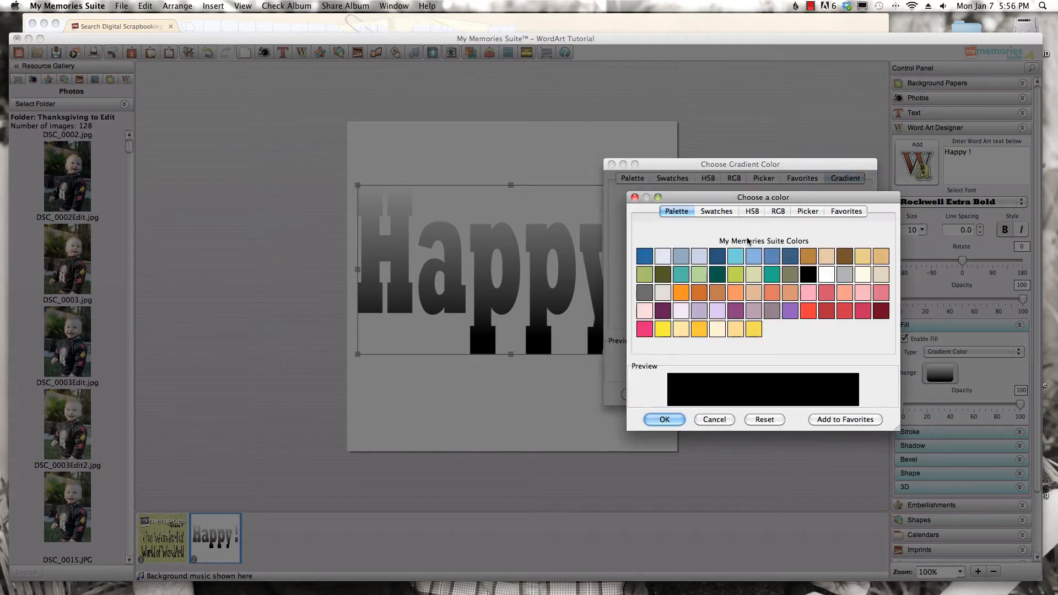
{"action": "left_click", "coordinate": [829, 275]}
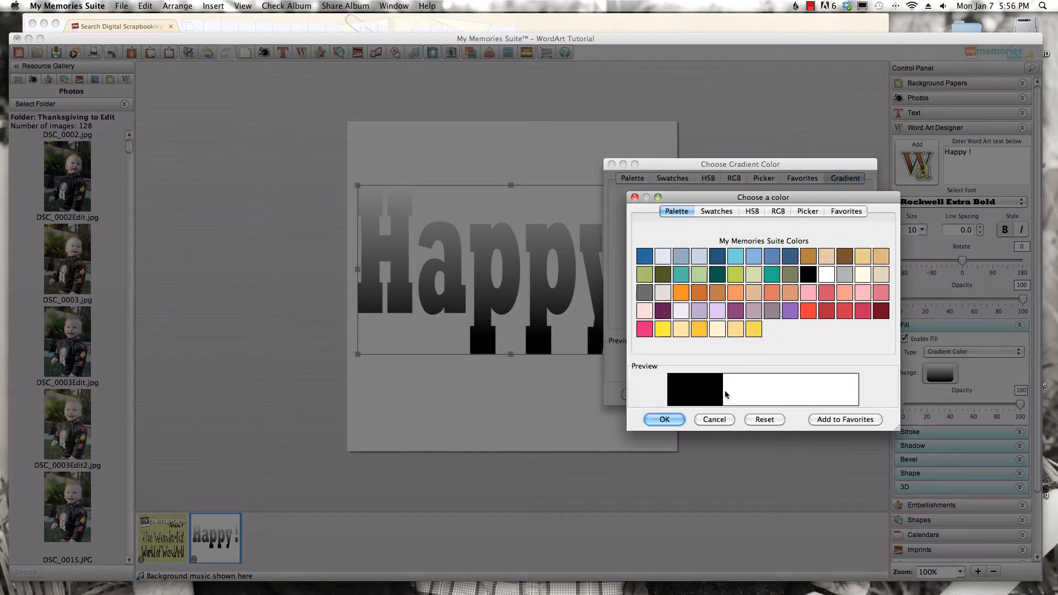
{"action": "left_click", "coordinate": [665, 419]}
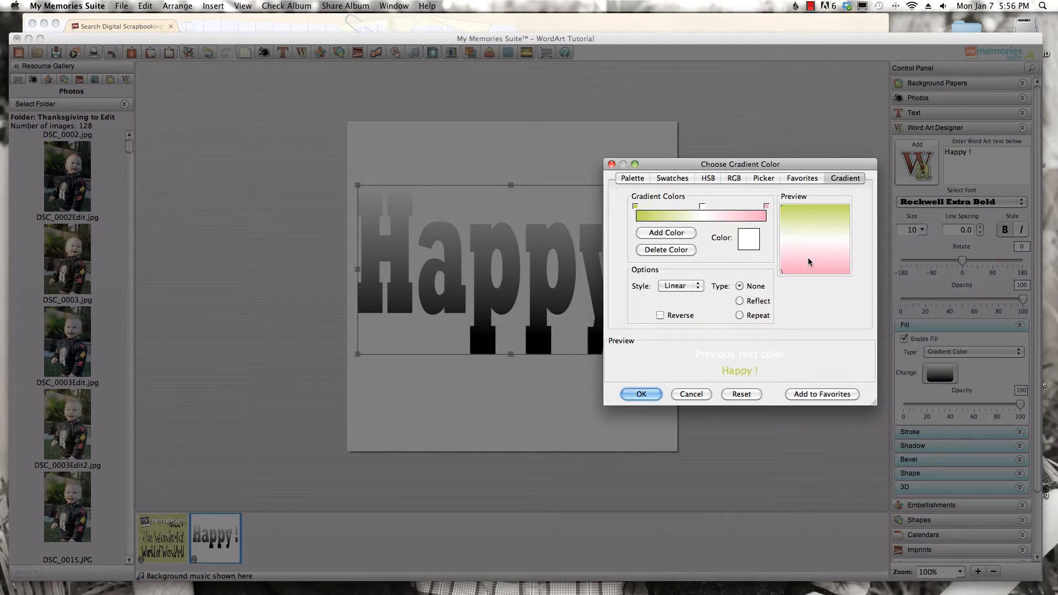
Add two more gradient colors between the yellow-green and white stops, coloring the one nearest yellow-green red-orange
{"action": "left_click", "coordinate": [643, 232]}
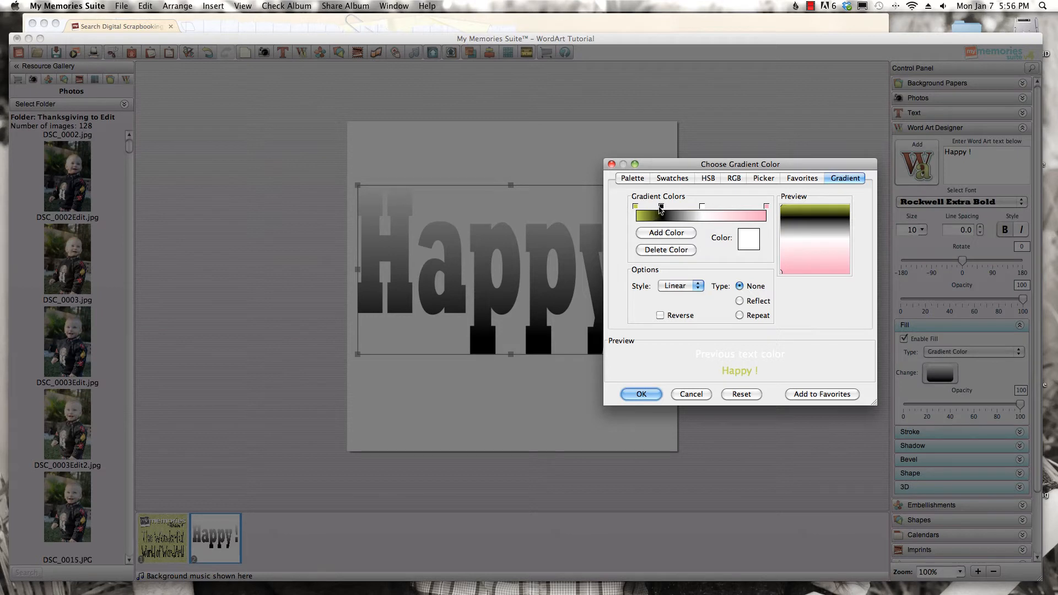
{"action": "mouse_move", "coordinate": [661, 207]}
{"action": "left_mouse_down"}
{"action": "mouse_move", "coordinate": [738, 207]}
{"action": "mouse_move", "coordinate": [669, 208]}
{"action": "left_mouse_up"}
{"action": "left_click", "coordinate": [677, 234]}
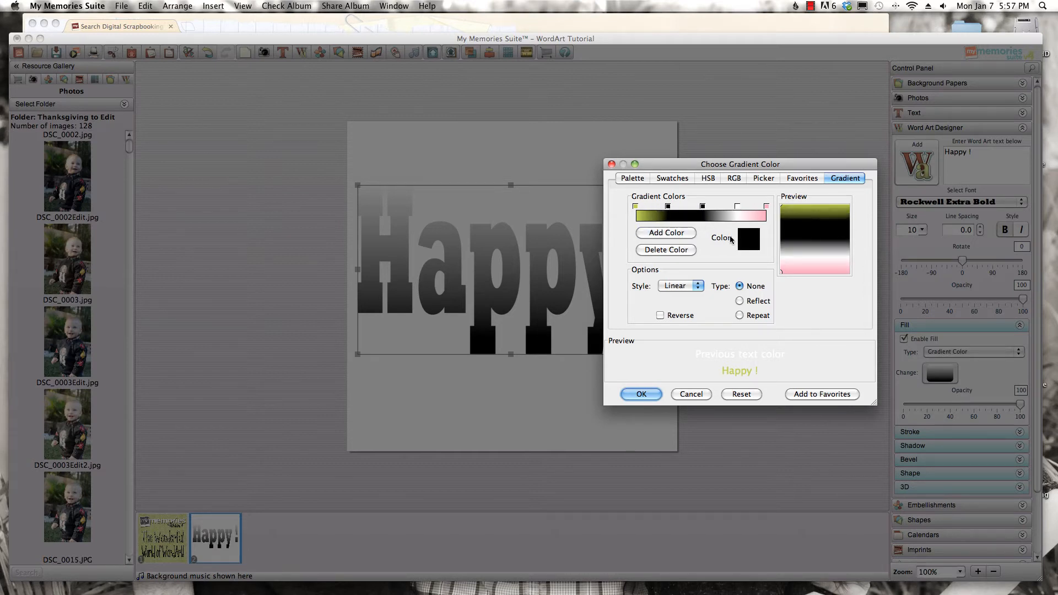
{"action": "left_click", "coordinate": [752, 245]}
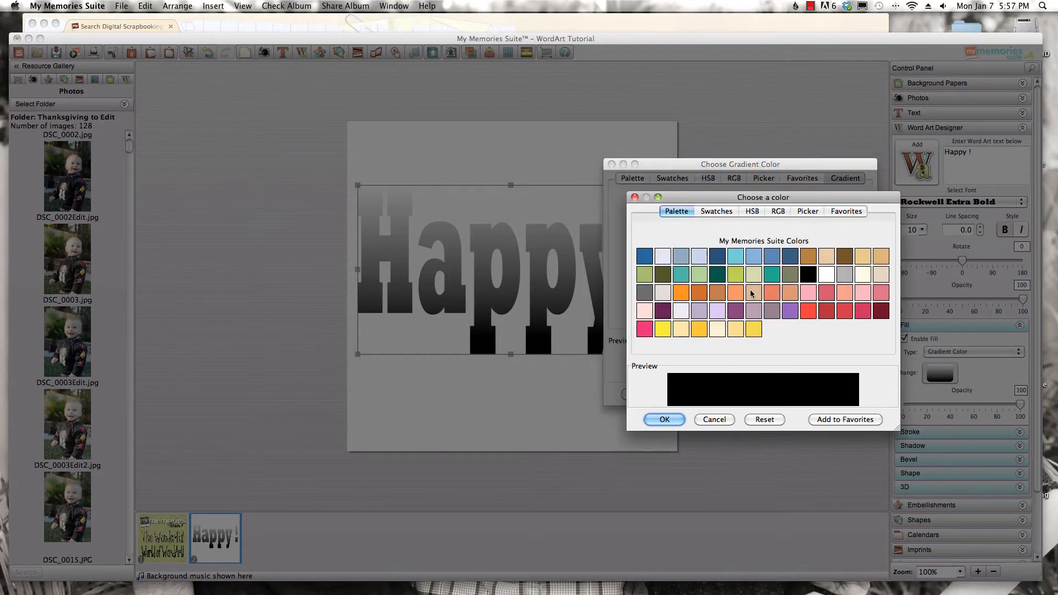
{"action": "left_click", "coordinate": [810, 314]}
{"action": "left_click", "coordinate": [665, 419]}
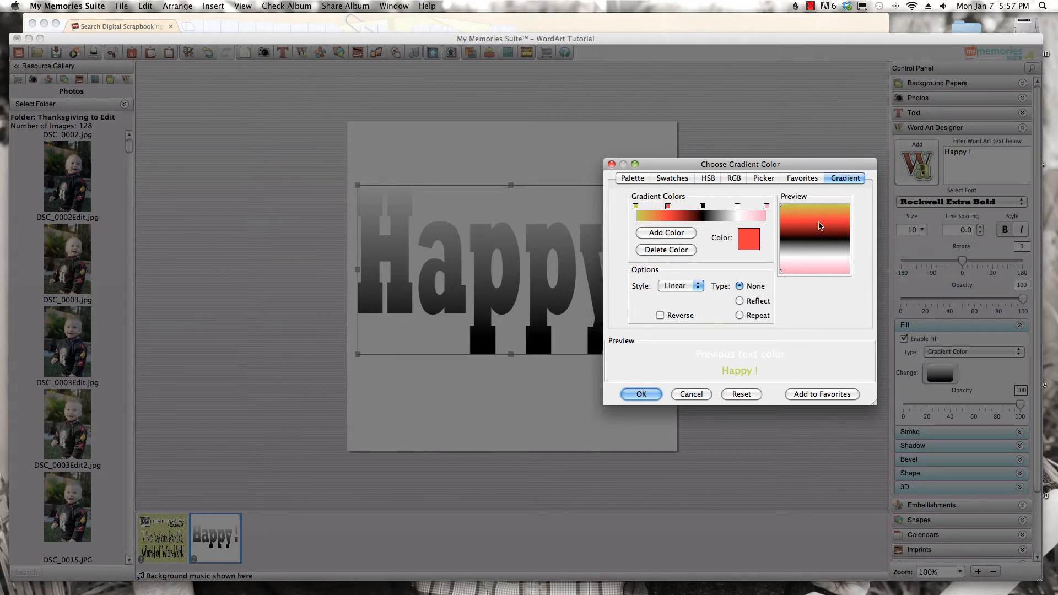
Try the Radial style and Reflect type, settling on a reversed Linear gradient with Repeat, and apply it to the word art
{"action": "left_click", "coordinate": [682, 287]}
{"action": "left_click", "coordinate": [679, 295]}
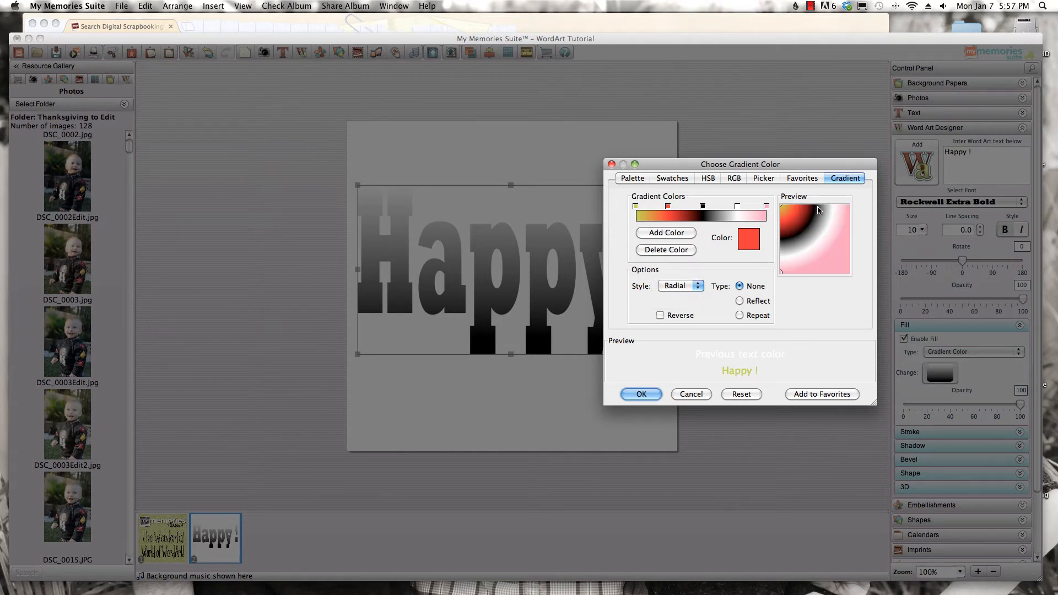
{"action": "left_click", "coordinate": [740, 301]}
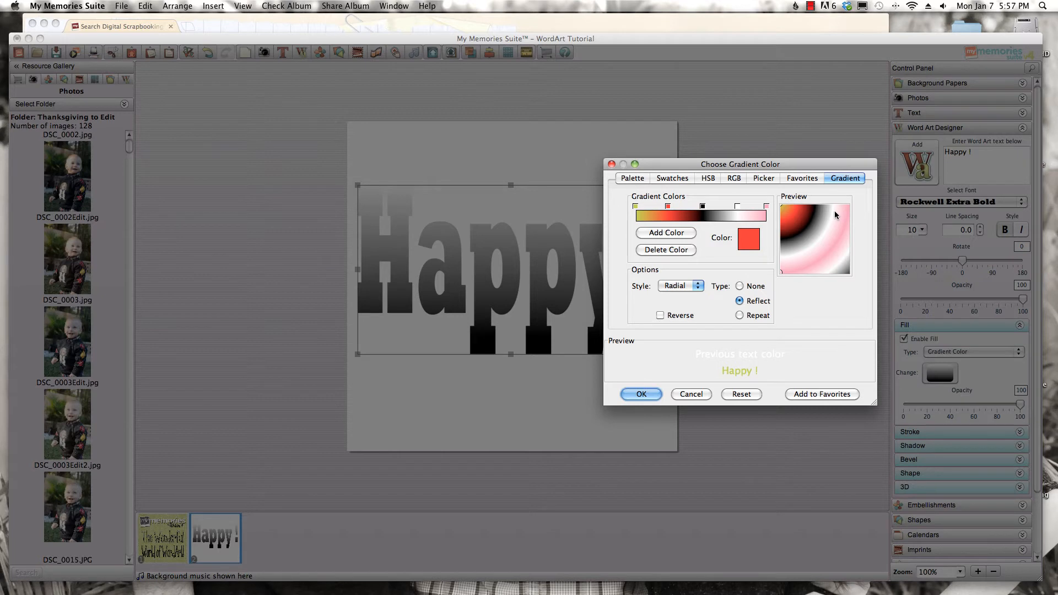
{"action": "left_click", "coordinate": [739, 315]}
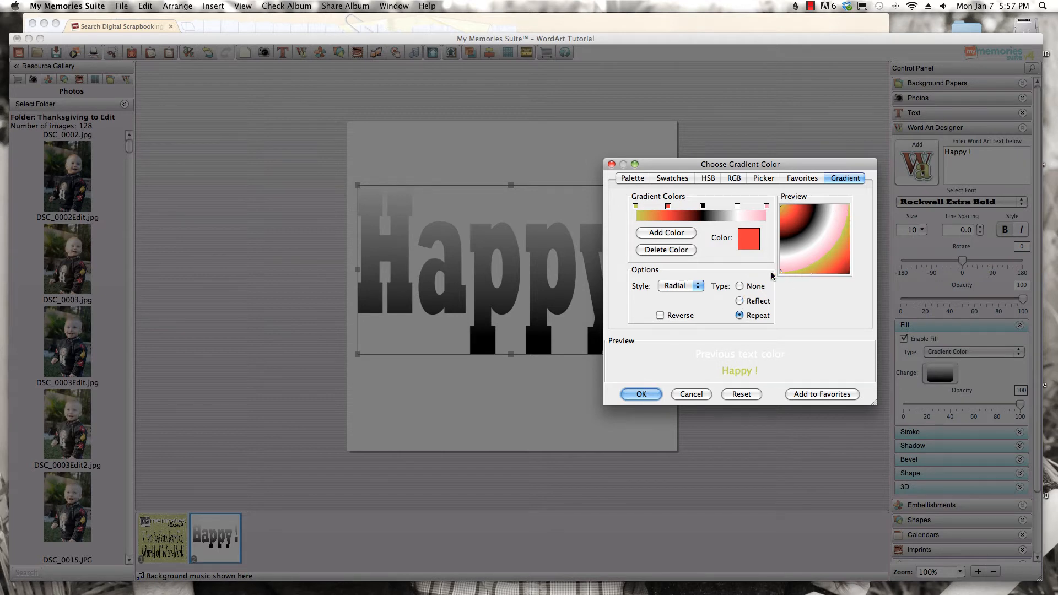
{"action": "left_click", "coordinate": [660, 315]}
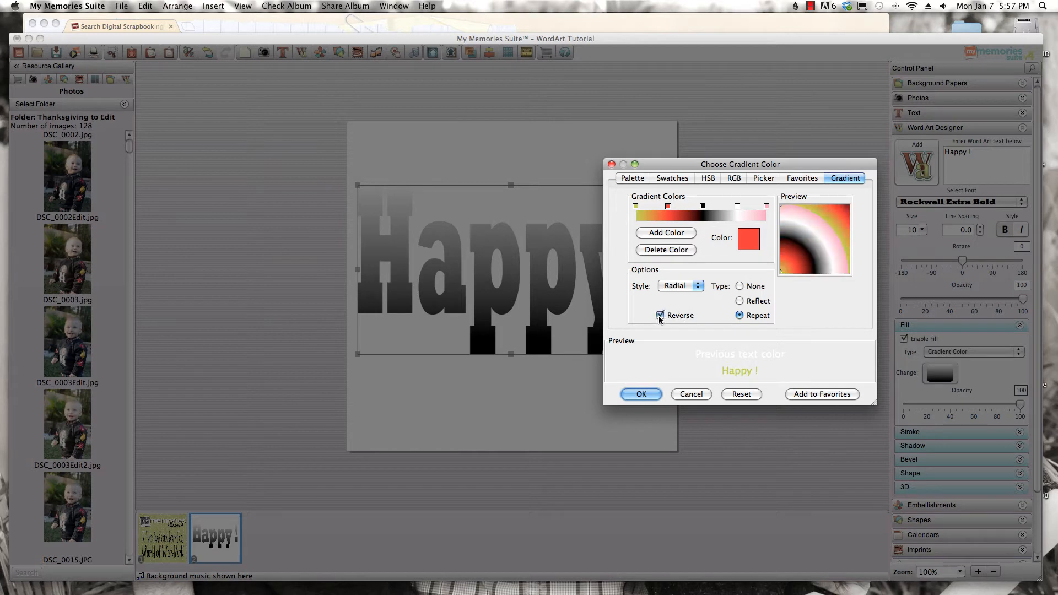
{"action": "left_click", "coordinate": [675, 287]}
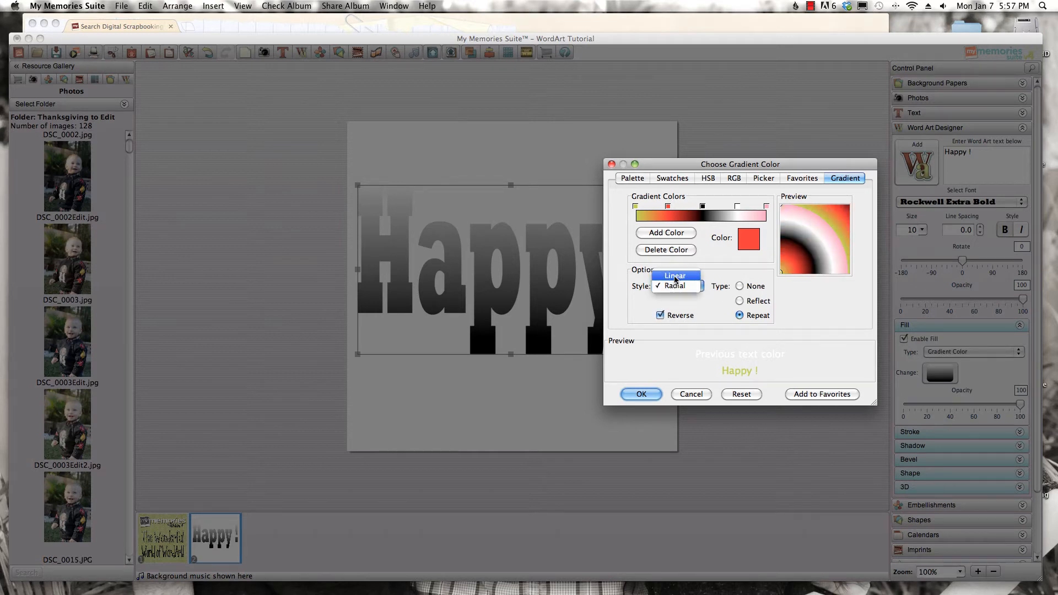
{"action": "left_click", "coordinate": [675, 280]}
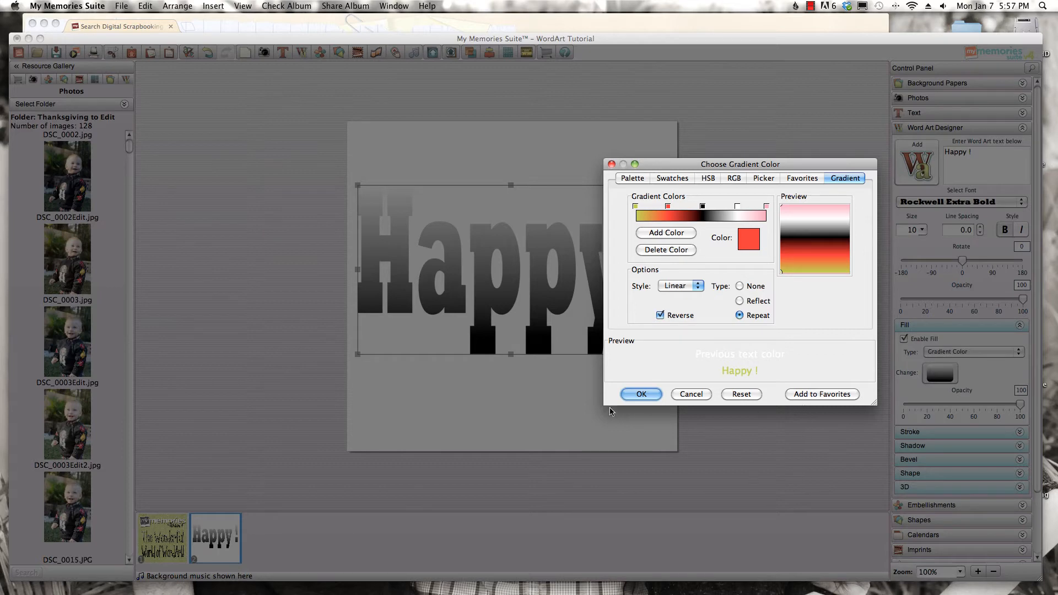
{"action": "left_click", "coordinate": [639, 394]}
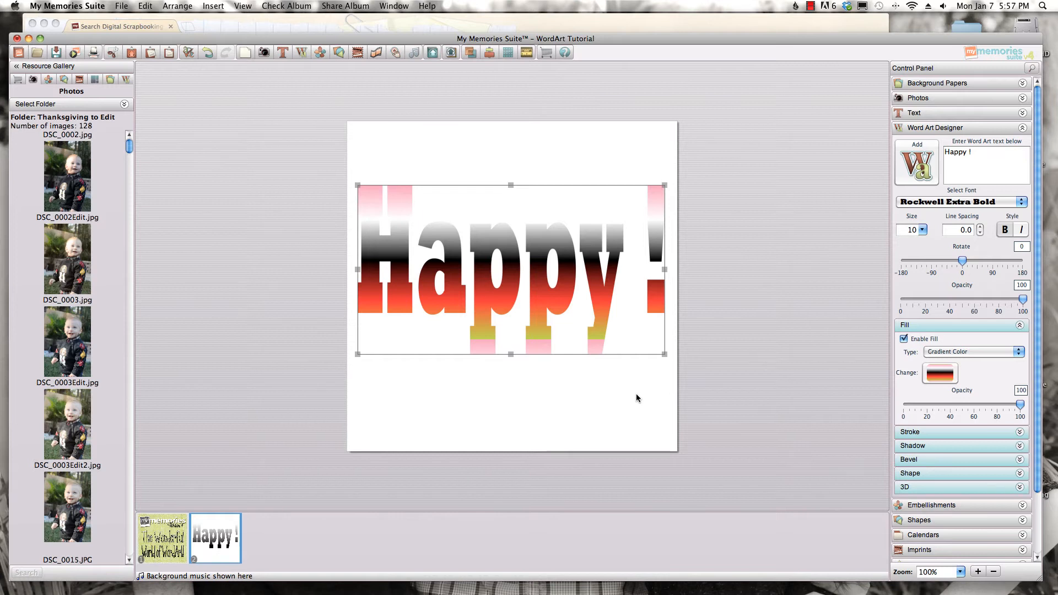
Delete the black, red-orange and white stops from the fill gradient and apply the remaining yellow-green to pink blend
{"action": "left_click", "coordinate": [940, 374]}
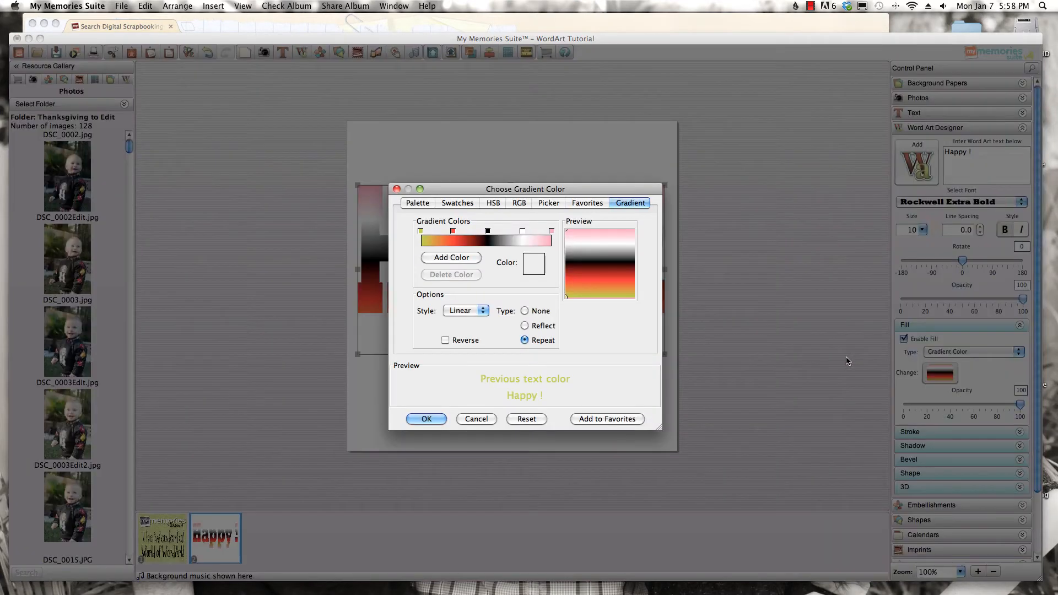
{"action": "left_click", "coordinate": [487, 232]}
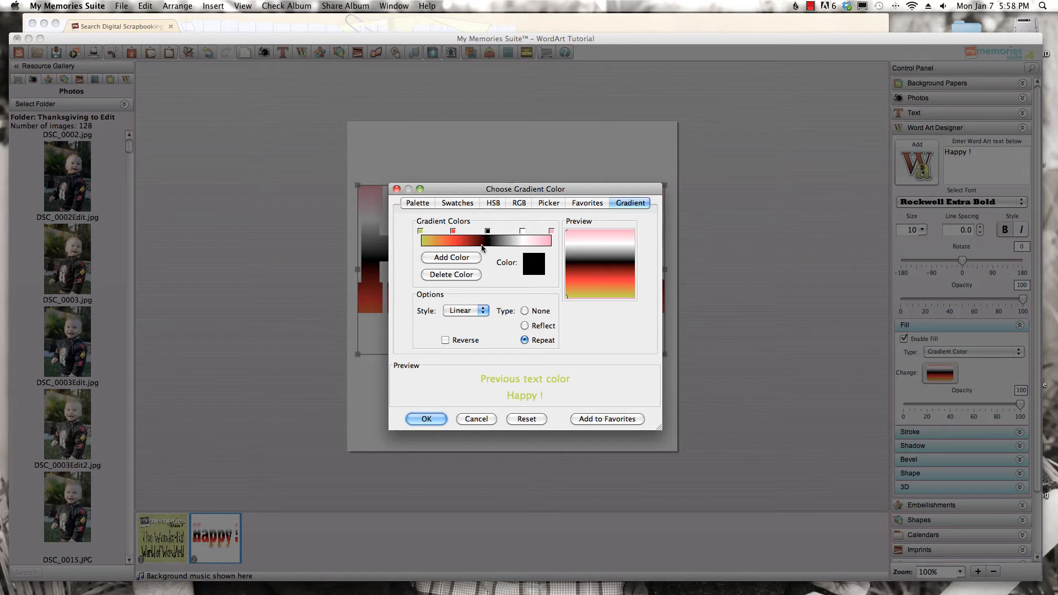
{"action": "left_click", "coordinate": [464, 274]}
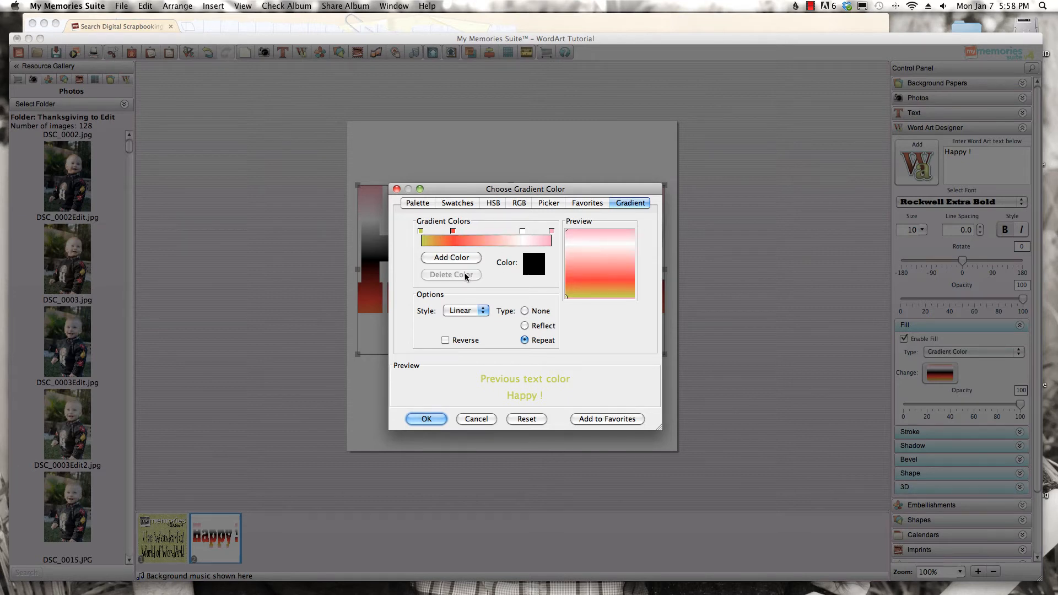
{"action": "left_click", "coordinate": [453, 231]}
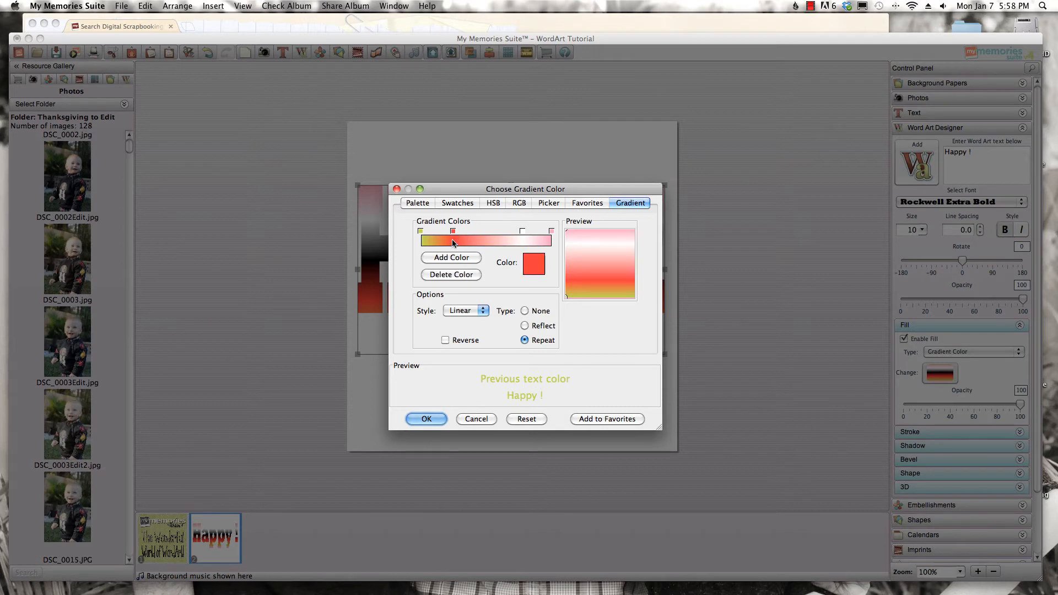
{"action": "left_click", "coordinate": [455, 274]}
{"action": "left_click_drag", "start_coordinate": [522, 230], "coordinate": [485, 232]}
{"action": "left_click", "coordinate": [459, 274]}
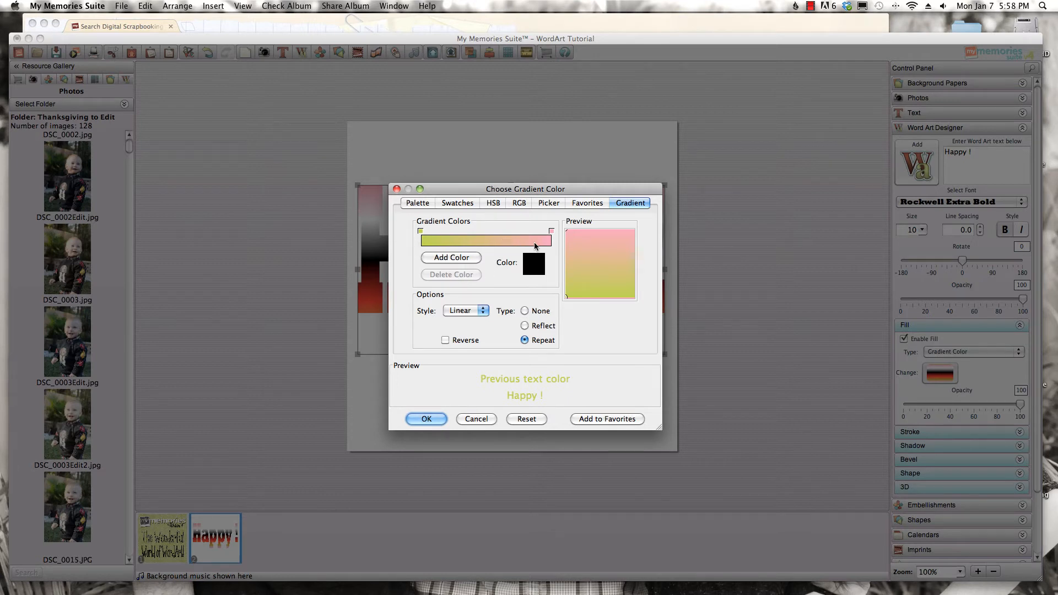
{"action": "left_click", "coordinate": [551, 231]}
{"action": "left_click", "coordinate": [432, 419]}
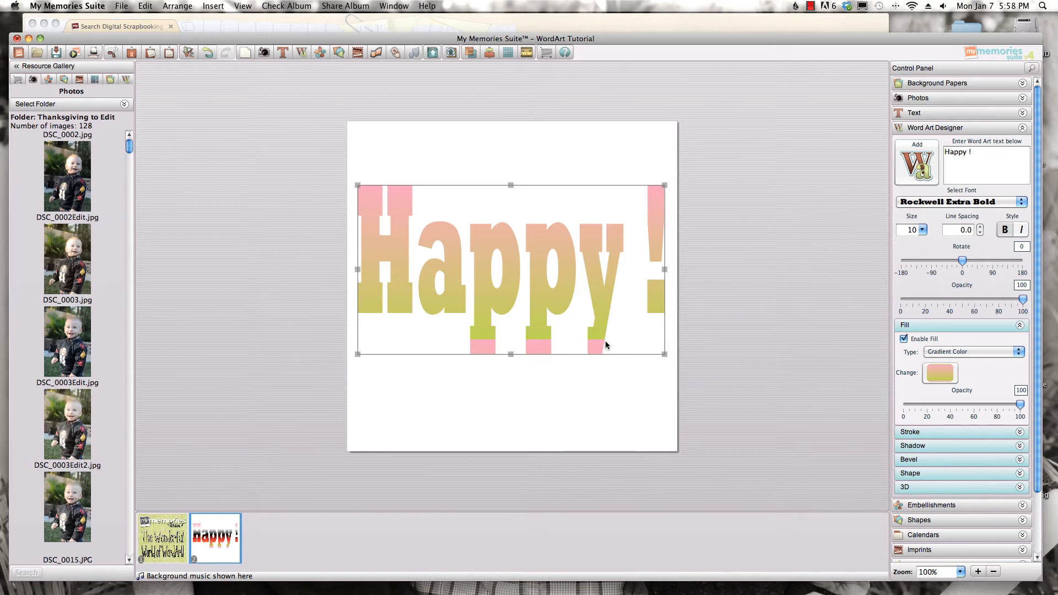
Switch the word art's fill type to Texture and apply the Water texture
{"action": "left_click", "coordinate": [944, 352]}
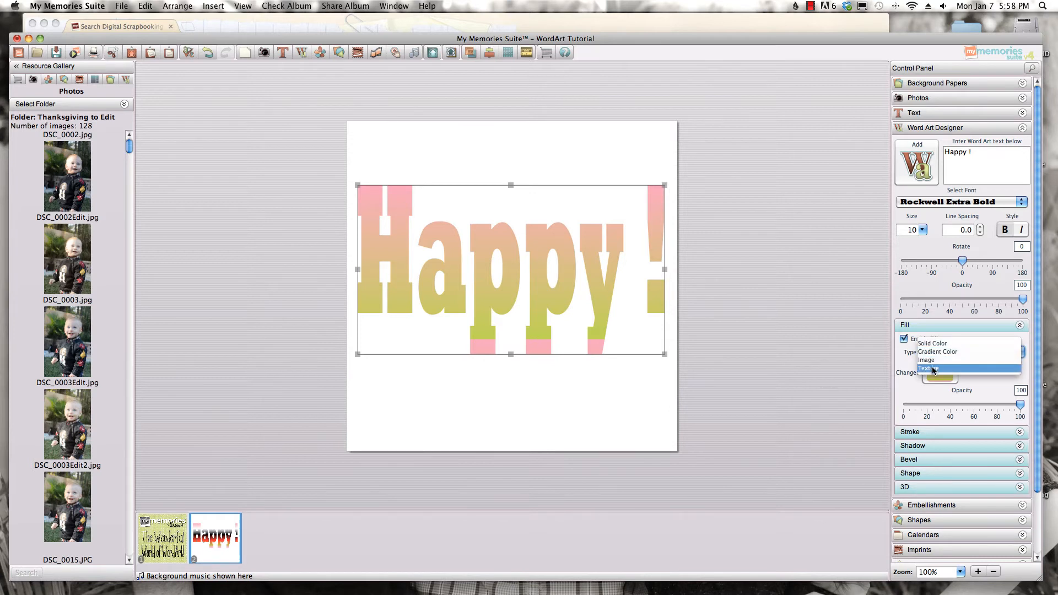
{"action": "left_click", "coordinate": [931, 368]}
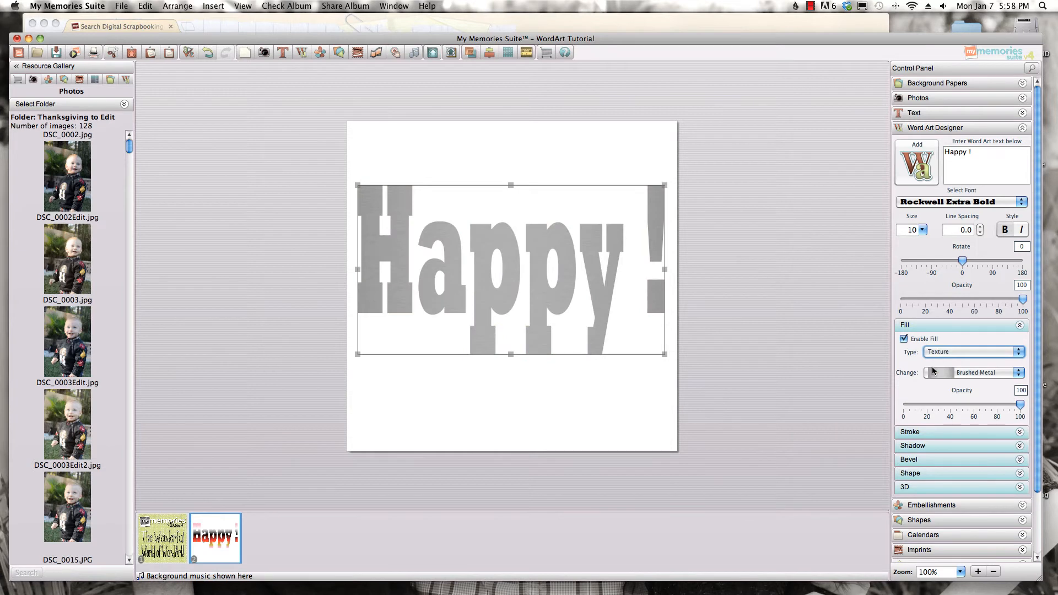
{"action": "left_click", "coordinate": [979, 375]}
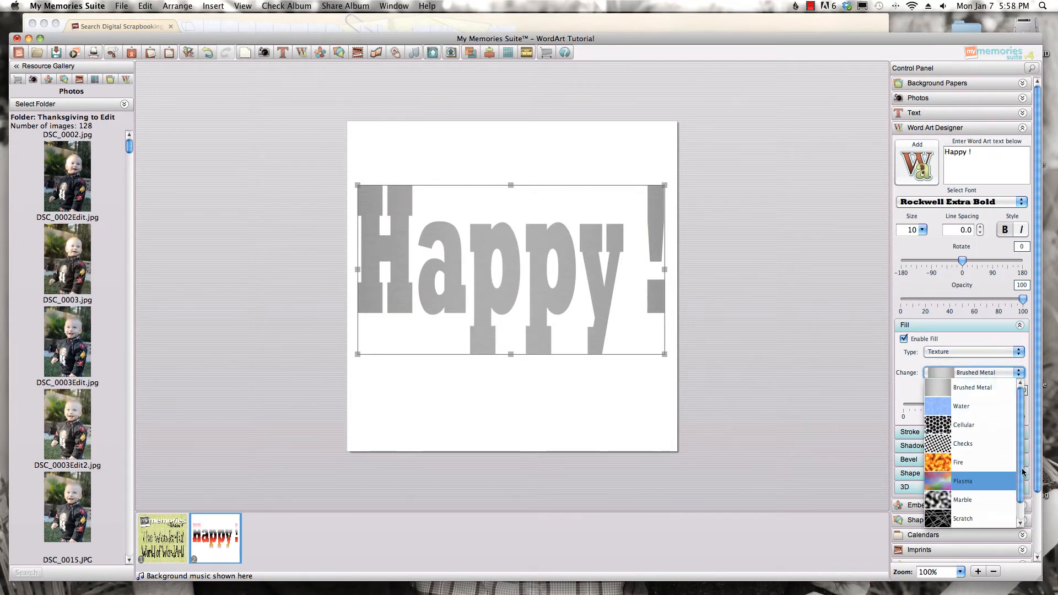
{"action": "left_click_drag", "start_coordinate": [1021, 466], "coordinate": [1018, 439]}
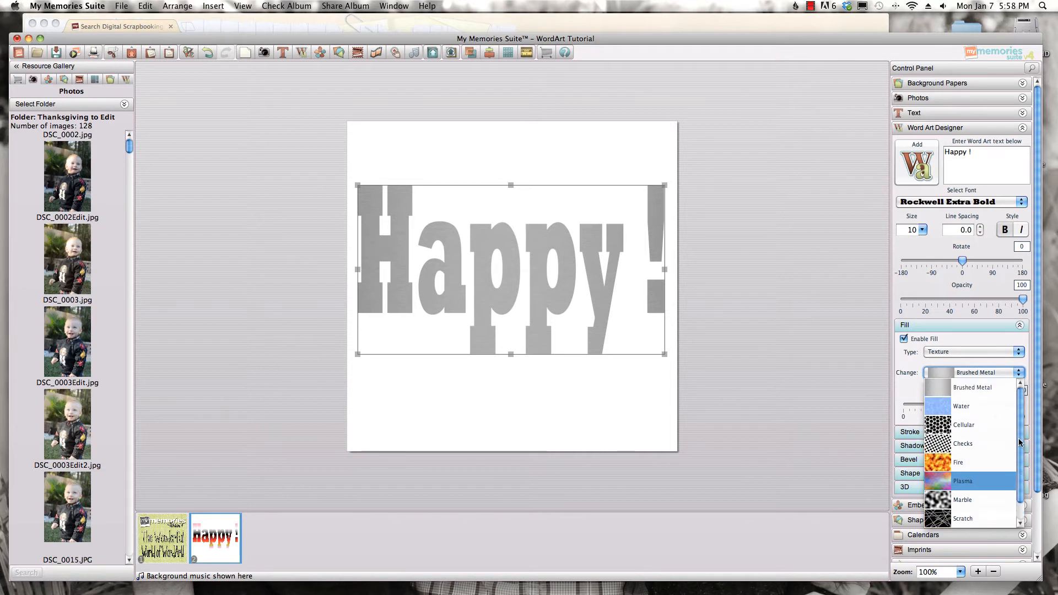
{"action": "left_click", "coordinate": [933, 408]}
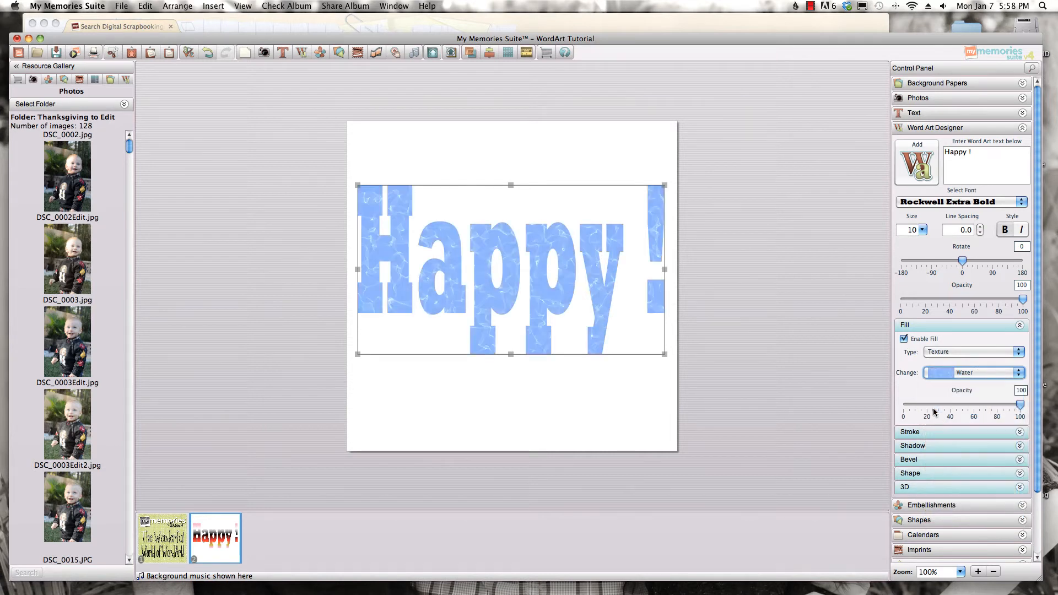
Try the Checks and Marble fill textures, settling on Brushed Metal at 100 opacity
{"action": "left_click", "coordinate": [941, 369]}
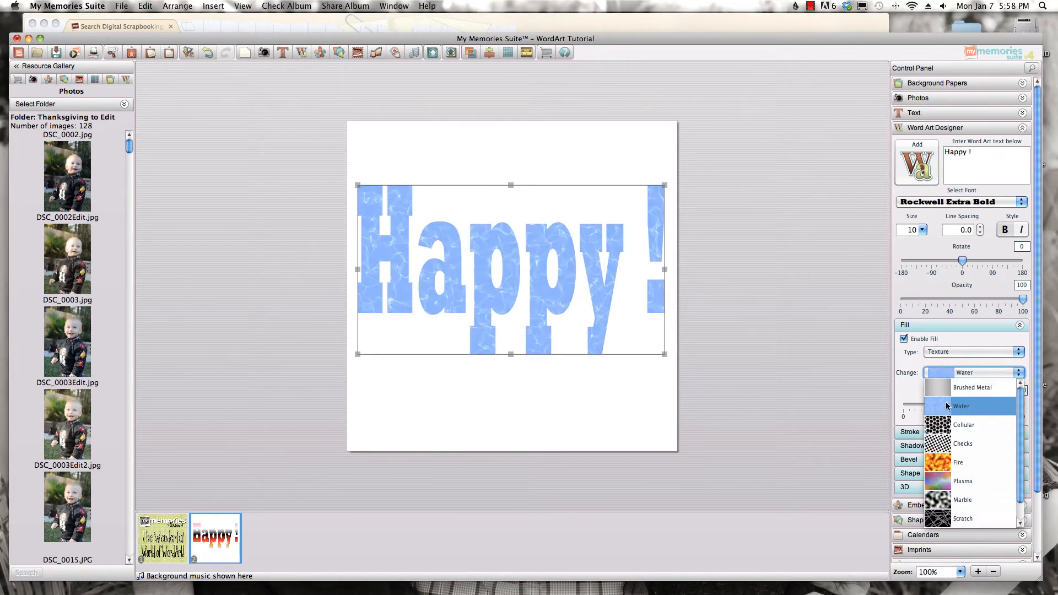
{"action": "left_click", "coordinate": [942, 444]}
{"action": "left_click", "coordinate": [962, 370]}
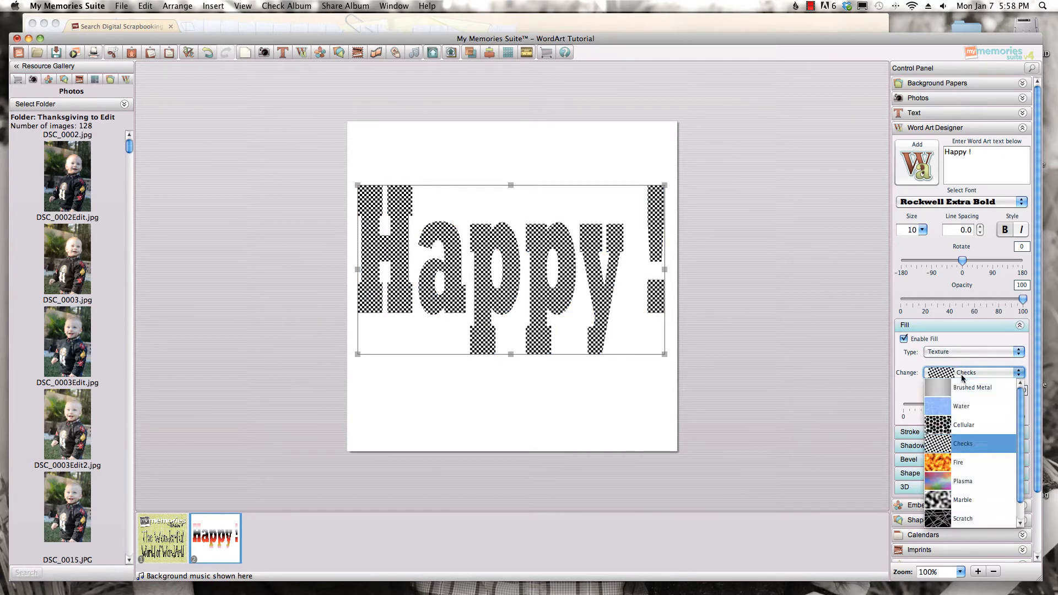
{"action": "left_click", "coordinate": [940, 501]}
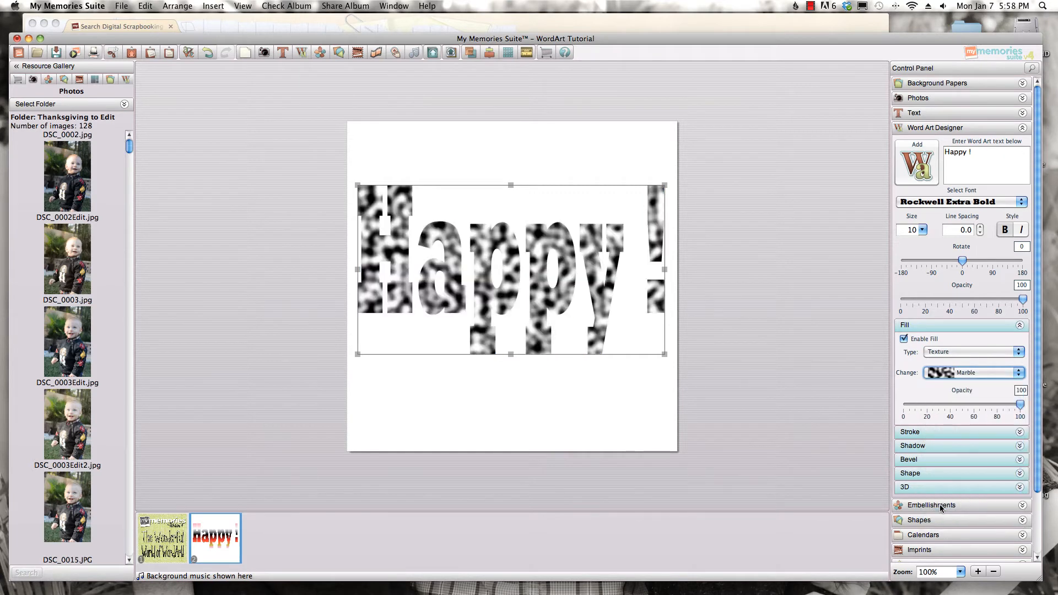
{"action": "left_click", "coordinate": [964, 372]}
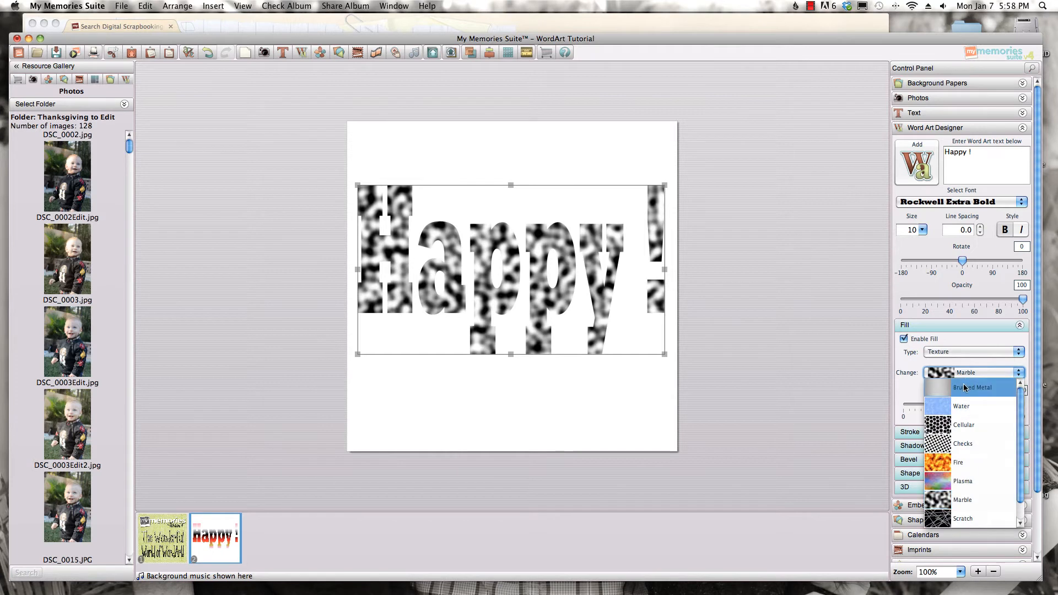
{"action": "left_click", "coordinate": [963, 388]}
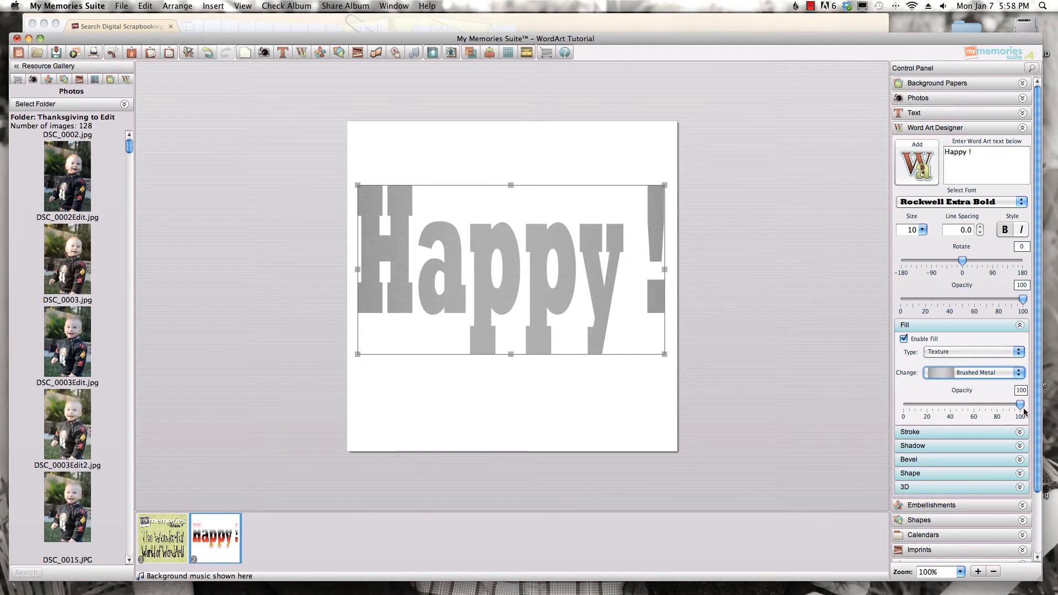
{"action": "mouse_move", "coordinate": [1021, 408]}
{"action": "left_mouse_down"}
{"action": "mouse_move", "coordinate": [966, 406]}
{"action": "mouse_move", "coordinate": [1020, 406]}
{"action": "left_mouse_up"}
{"action": "left_click_drag", "start_coordinate": [1019, 406], "coordinate": [1024, 402]}
Change the fill type to Image and fill the lettering with the photo DSC_0002Edit.jpg
{"action": "left_click", "coordinate": [957, 354]}
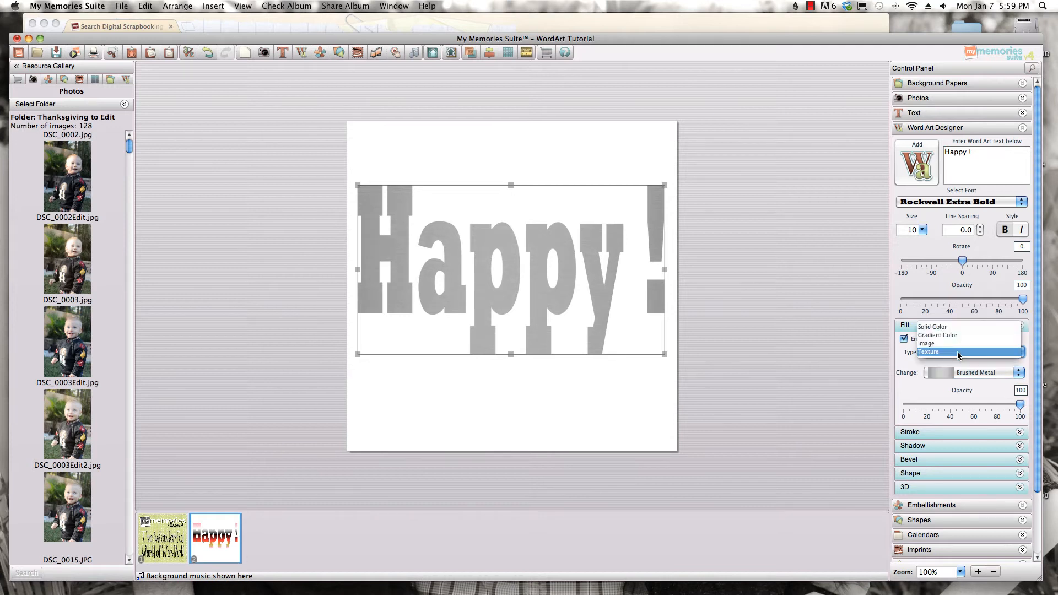
{"action": "left_click", "coordinate": [923, 344]}
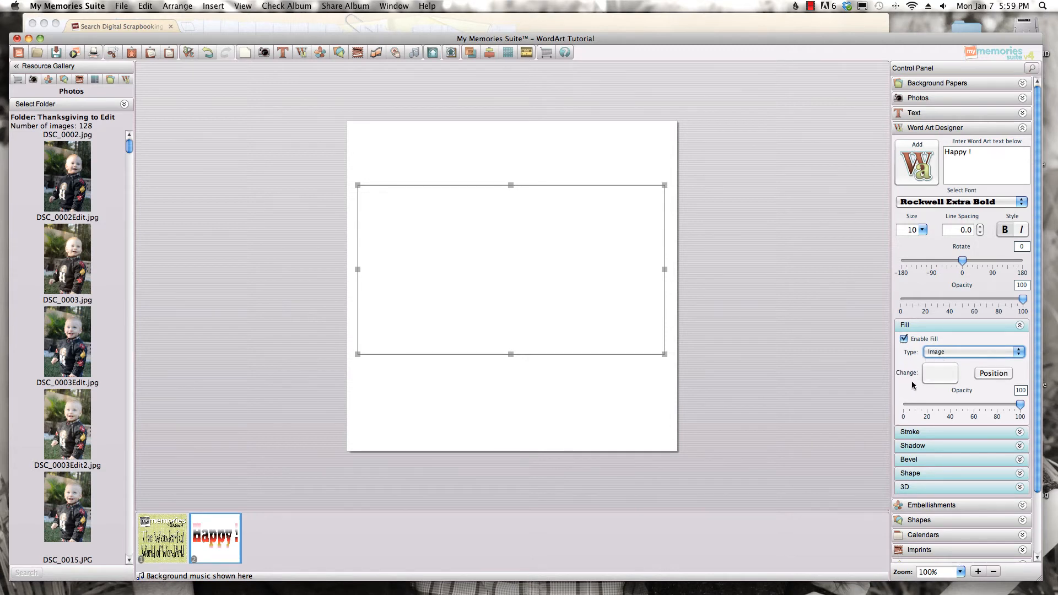
{"action": "left_click", "coordinate": [940, 376]}
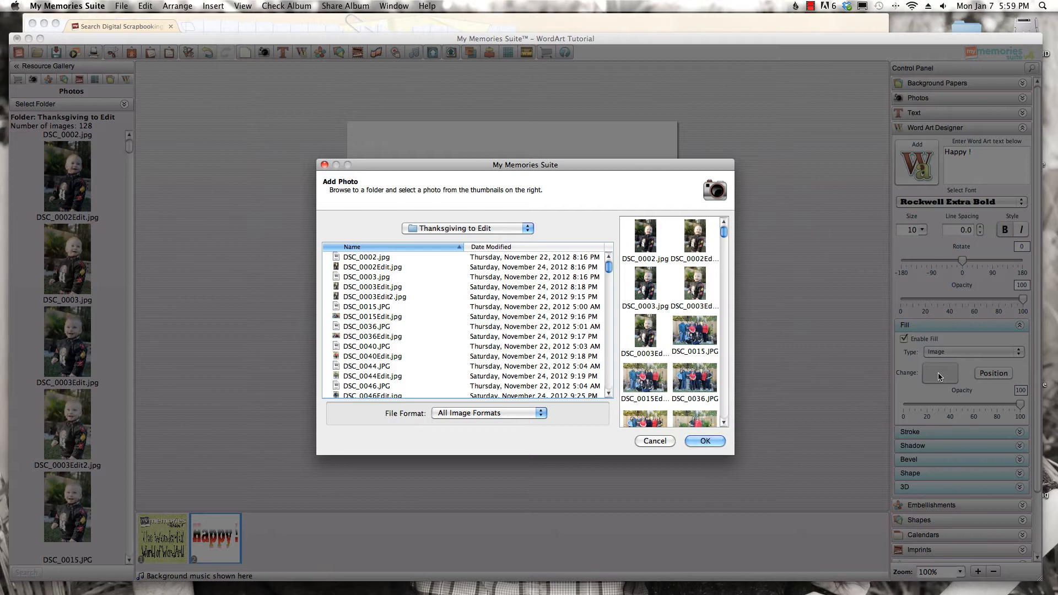
{"action": "left_click", "coordinate": [402, 267]}
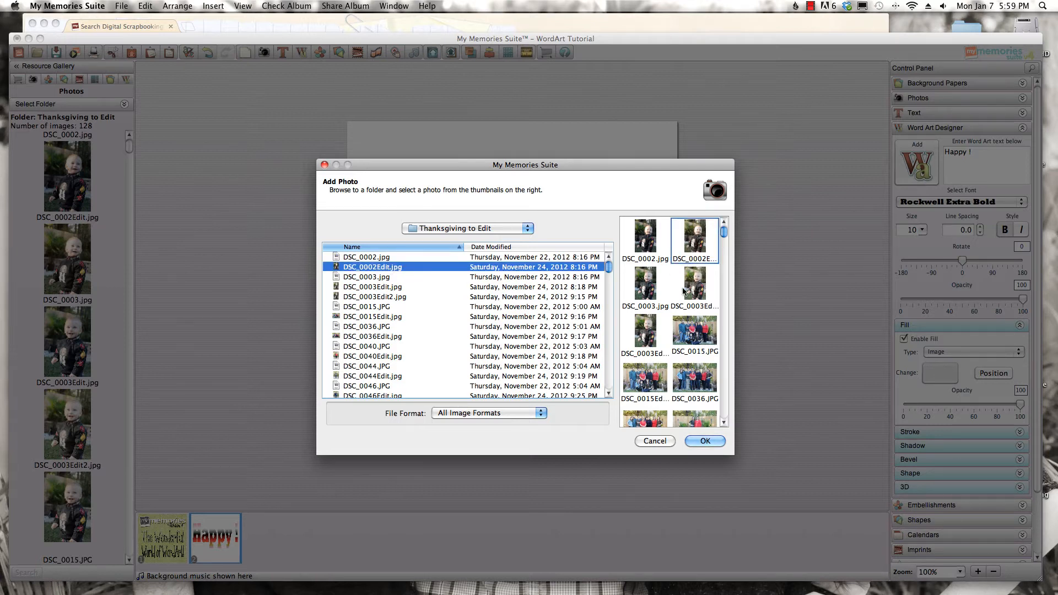
{"action": "left_click", "coordinate": [699, 441]}
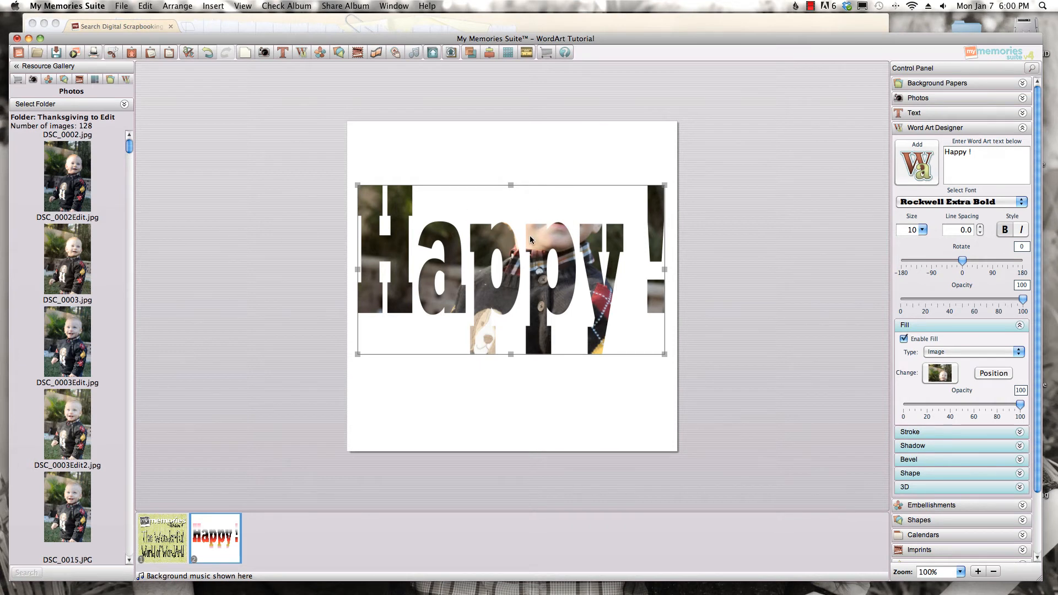
Reposition and enlarge the fill photo so the child's face sits within the "ppy" letters, and apply it
{"action": "left_click", "coordinate": [983, 375]}
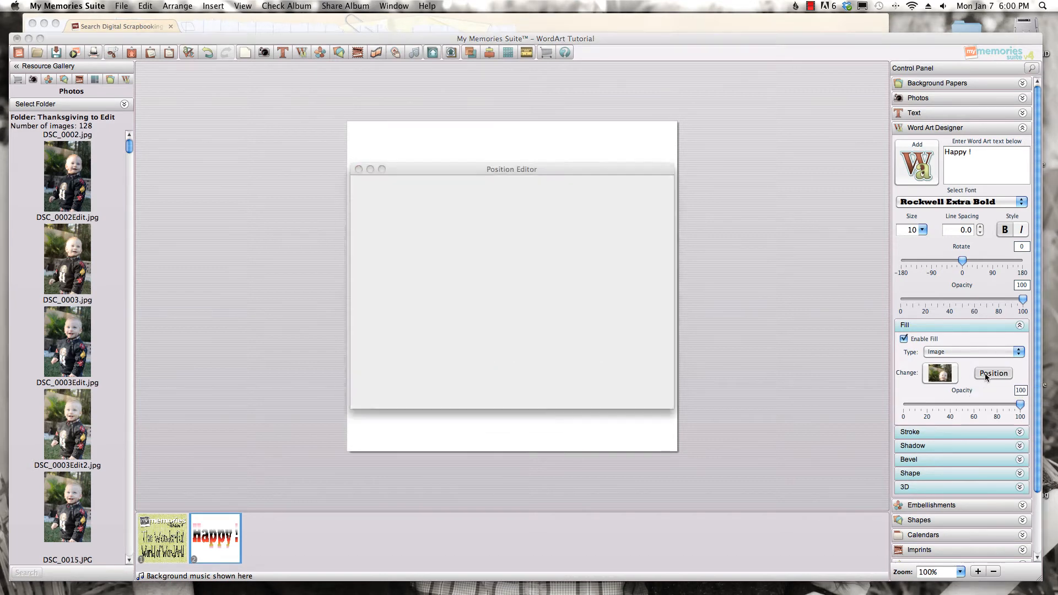
{"action": "left_click_drag", "start_coordinate": [526, 289], "coordinate": [543, 361]}
{"action": "left_click", "coordinate": [413, 373]}
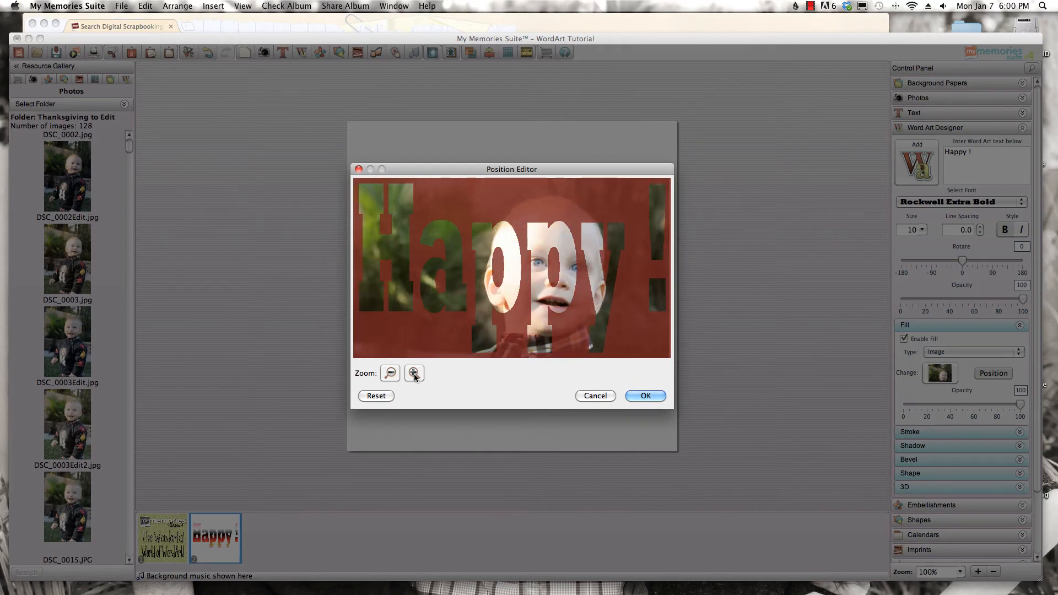
{"action": "left_click", "coordinate": [414, 373]}
{"action": "left_click_drag", "start_coordinate": [488, 287], "coordinate": [487, 267]}
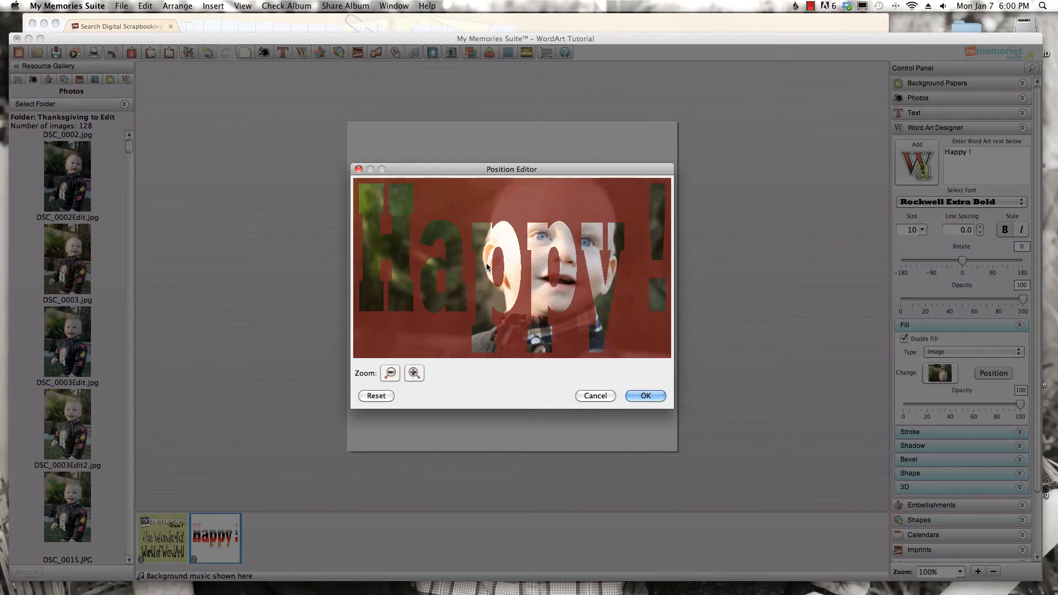
{"action": "left_click", "coordinate": [638, 396]}
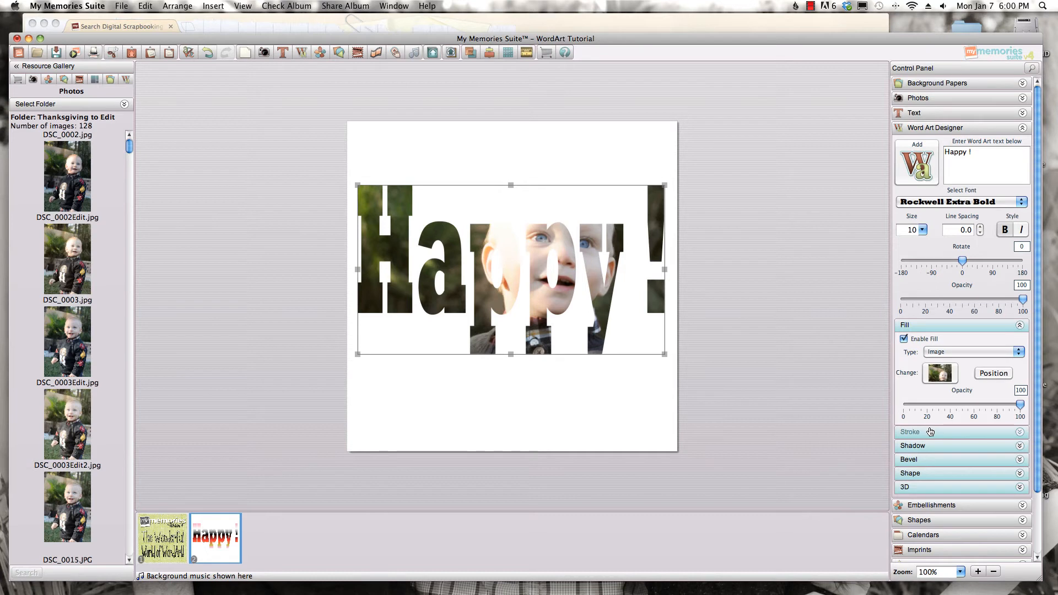
Enable a black Solid Color stroke around the word art and set its width to 4
{"action": "scroll", "coordinate": [1030, 336], "scroll_direction": "down", "scroll_amount": 5}
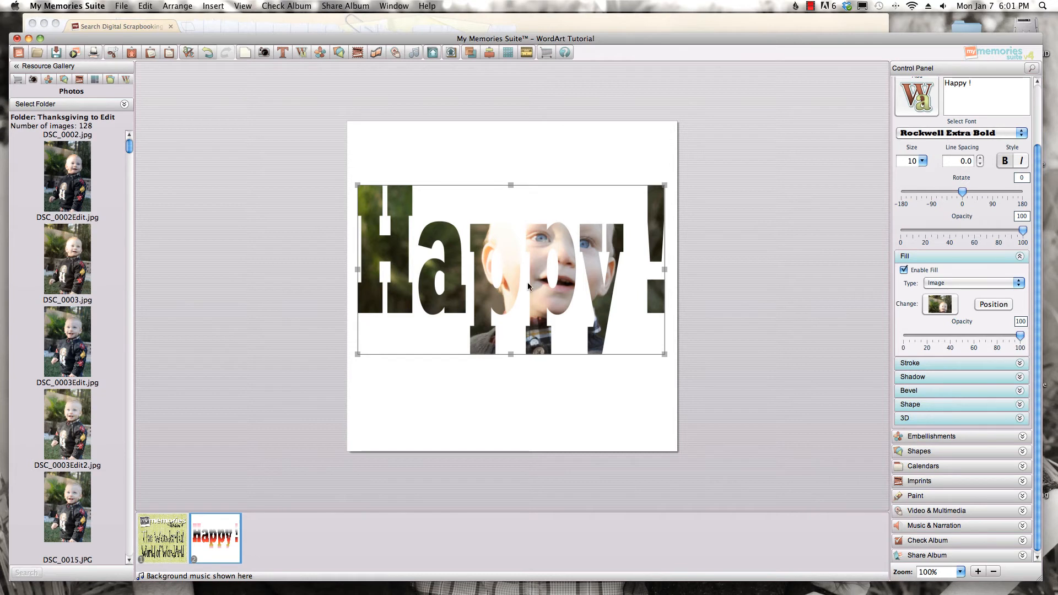
{"action": "left_click", "coordinate": [913, 364]}
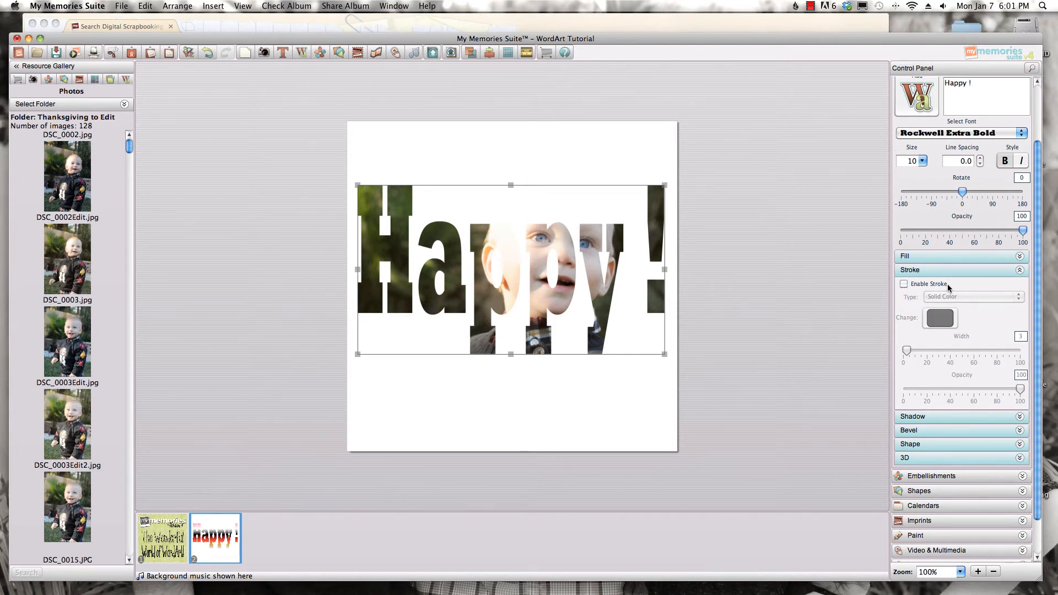
{"action": "left_click", "coordinate": [904, 284]}
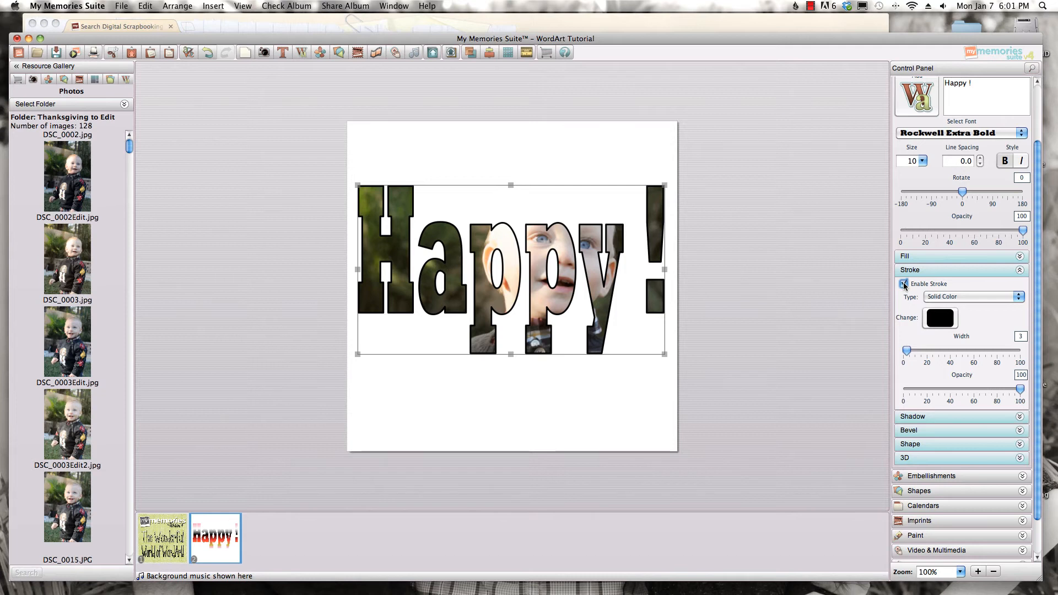
{"action": "left_click", "coordinate": [939, 298]}
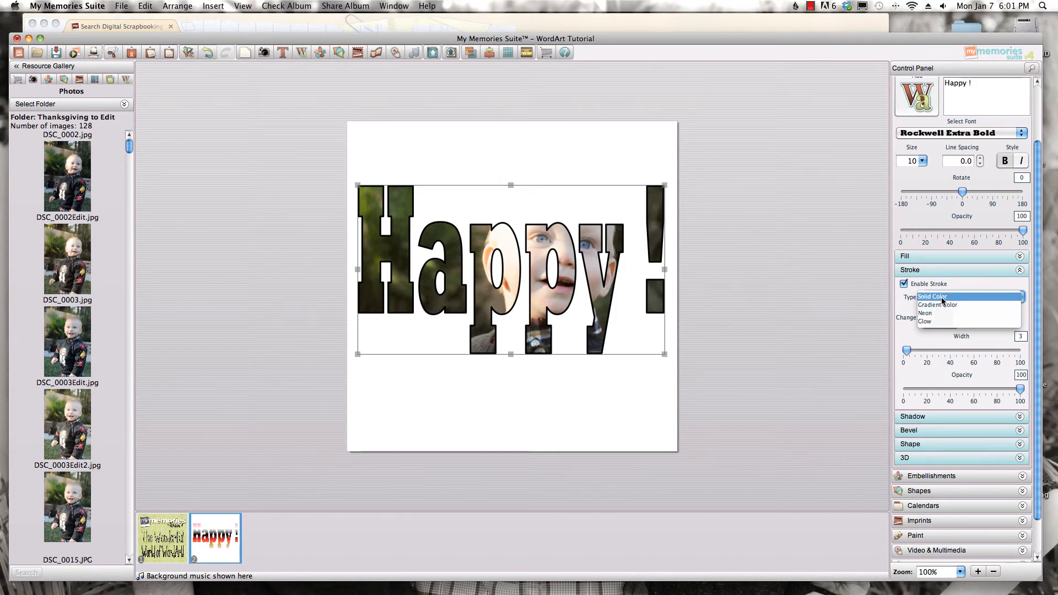
{"action": "left_click", "coordinate": [938, 296]}
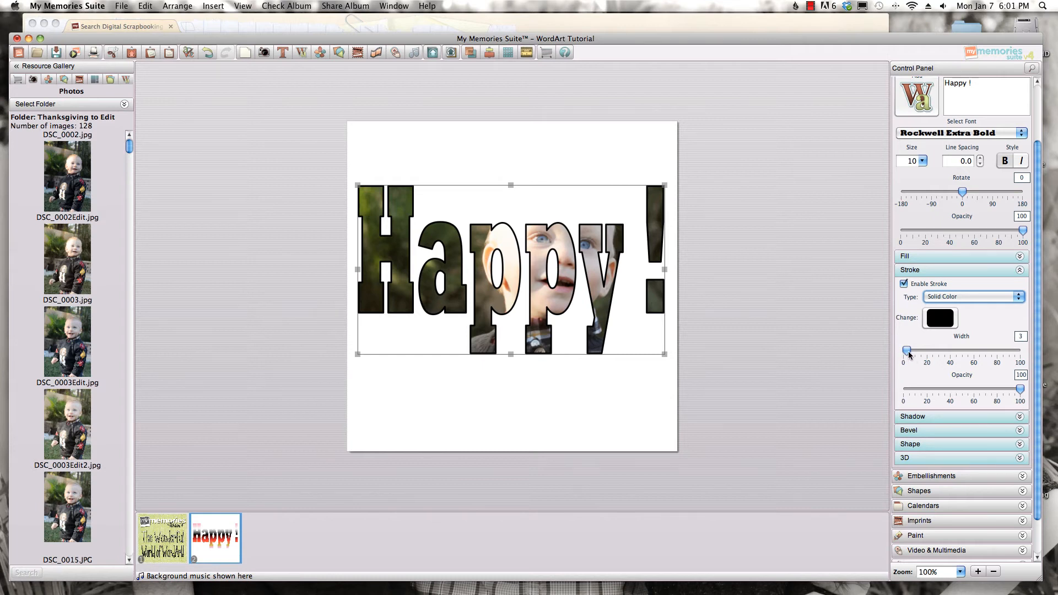
{"action": "mouse_move", "coordinate": [908, 352]}
{"action": "left_mouse_down"}
{"action": "mouse_move", "coordinate": [948, 353]}
{"action": "mouse_move", "coordinate": [909, 354]}
{"action": "left_mouse_up"}
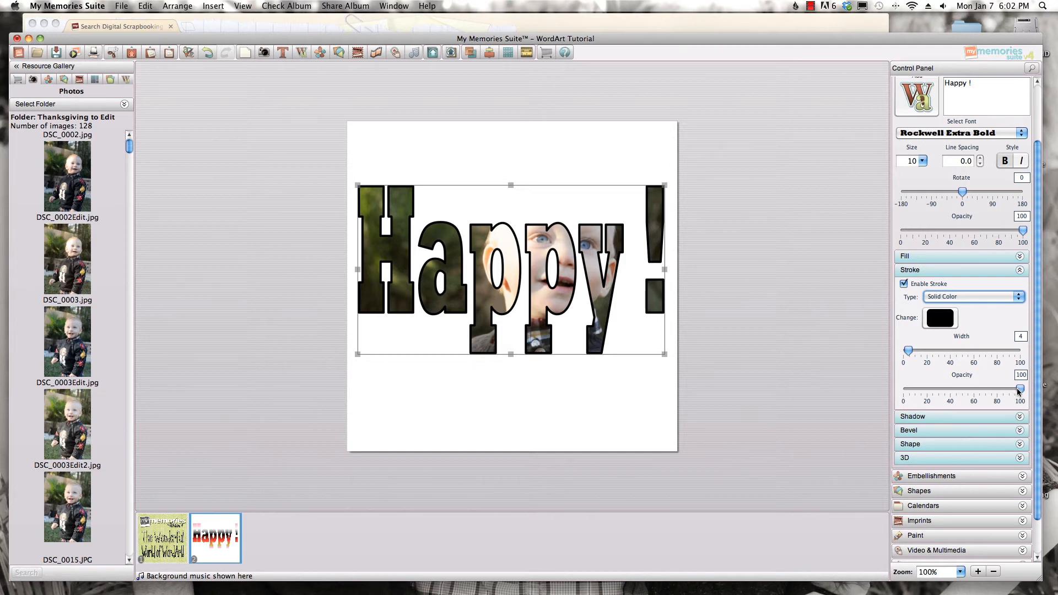
Try a stroke opacity of 50 and raise it back to 99
{"action": "mouse_move", "coordinate": [1019, 389]}
{"action": "left_mouse_down"}
{"action": "mouse_move", "coordinate": [954, 393]}
{"action": "mouse_move", "coordinate": [1020, 391]}
{"action": "left_mouse_up"}
{"action": "left_click_drag", "start_coordinate": [1021, 391], "coordinate": [963, 392]}
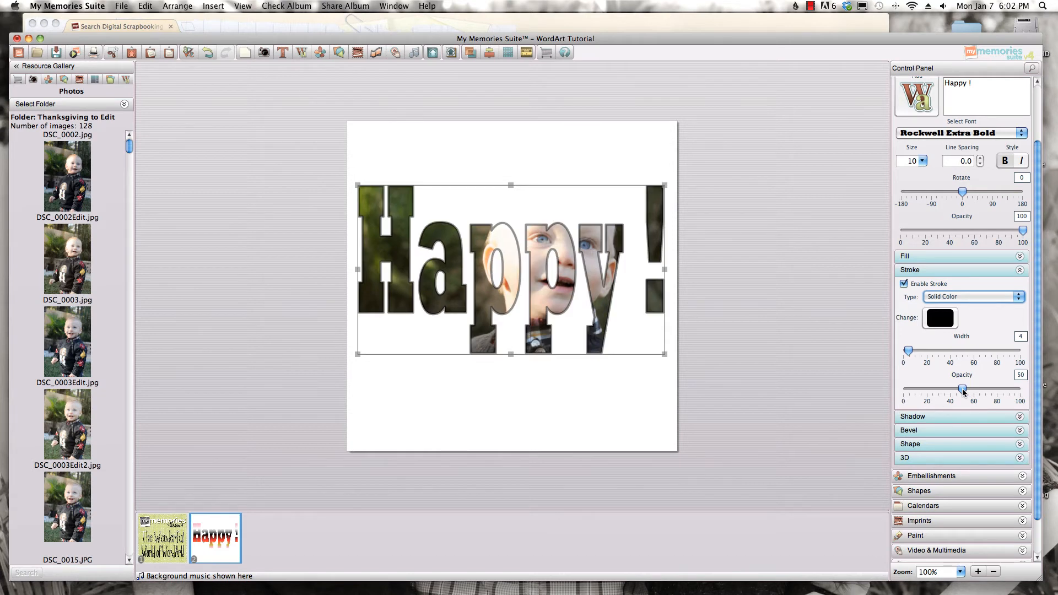
{"action": "left_click_drag", "start_coordinate": [963, 391], "coordinate": [1019, 391]}
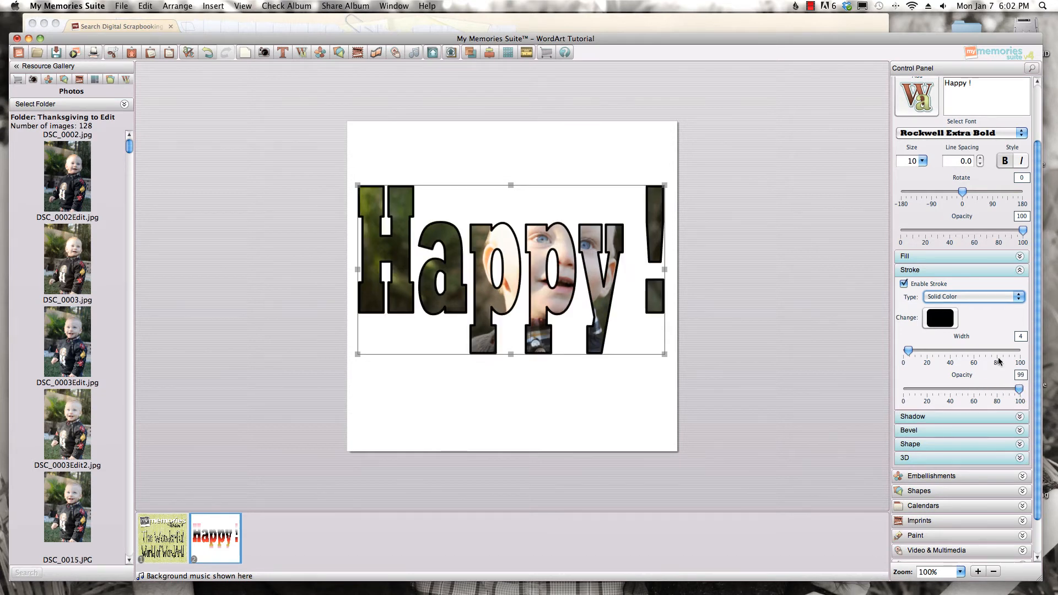
Sample a near-black color from the child's clothing in the fill photo and apply it to the stroke
{"action": "left_click", "coordinate": [941, 319]}
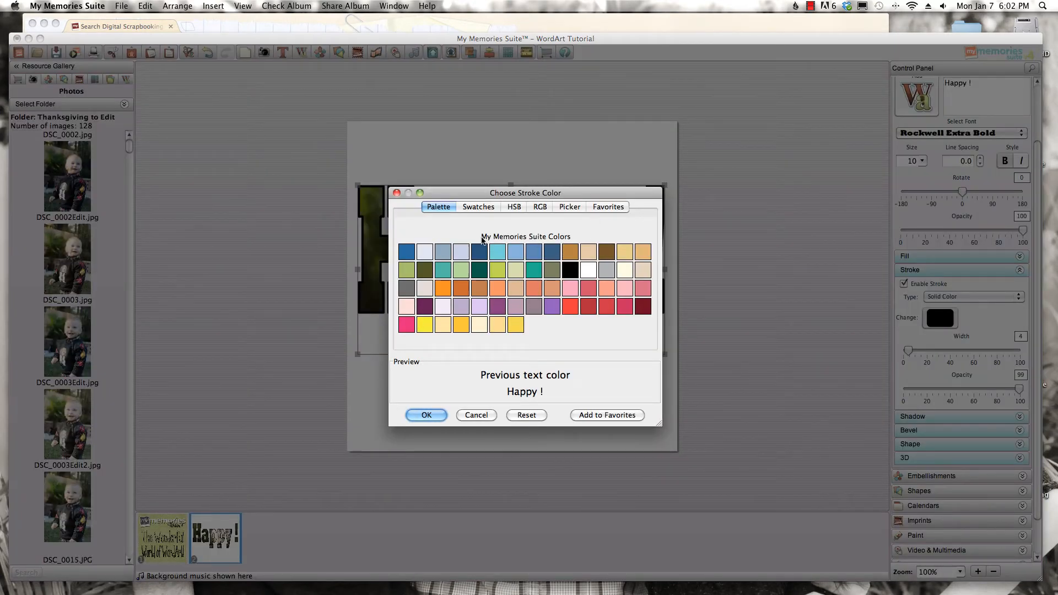
{"action": "left_click", "coordinate": [568, 207]}
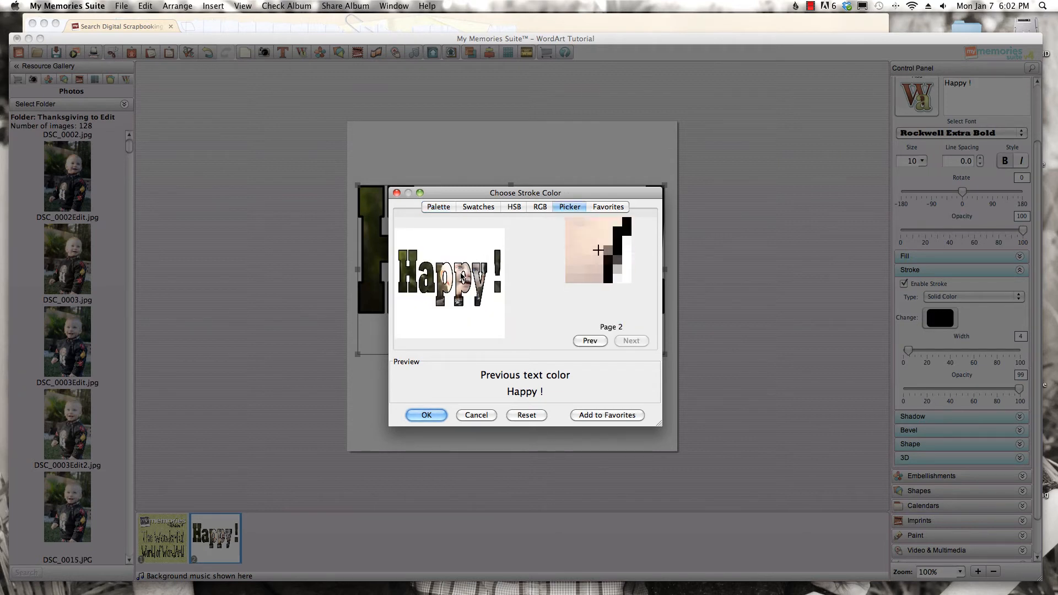
{"action": "left_click", "coordinate": [460, 272]}
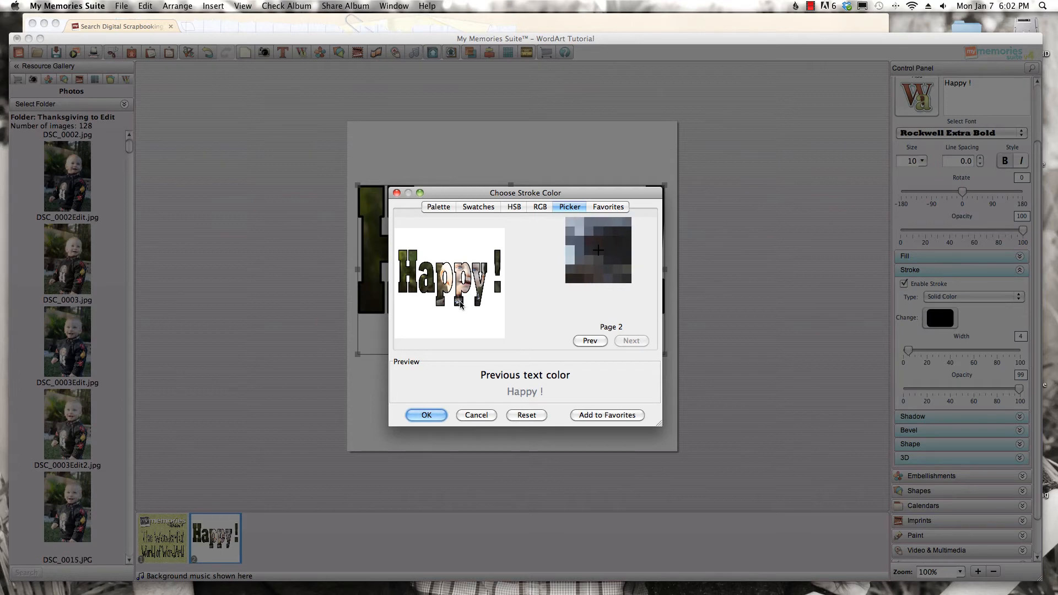
{"action": "left_click", "coordinate": [419, 418]}
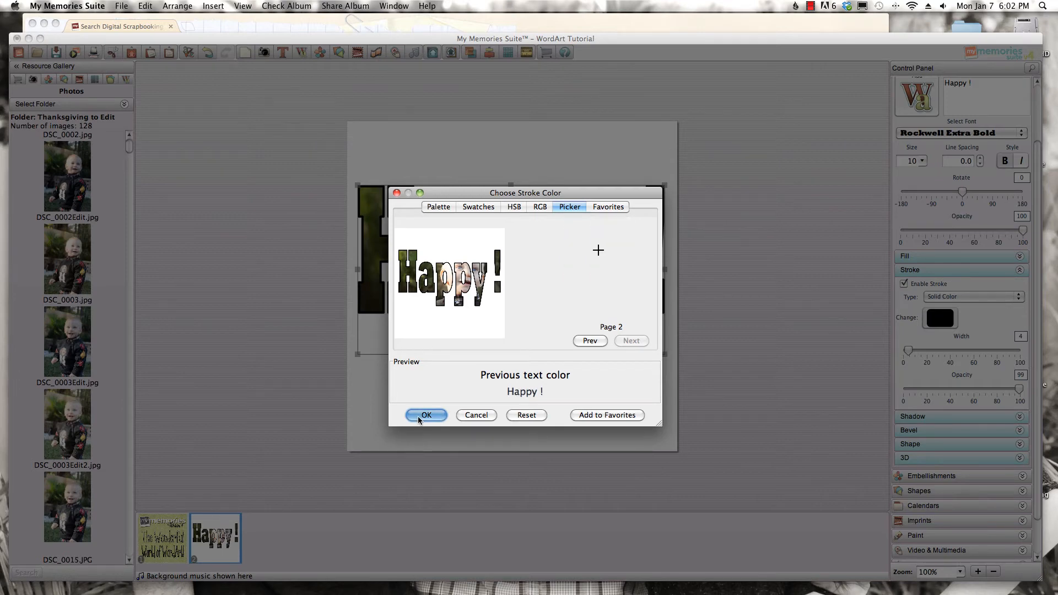
{"action": "left_click", "coordinate": [418, 419]}
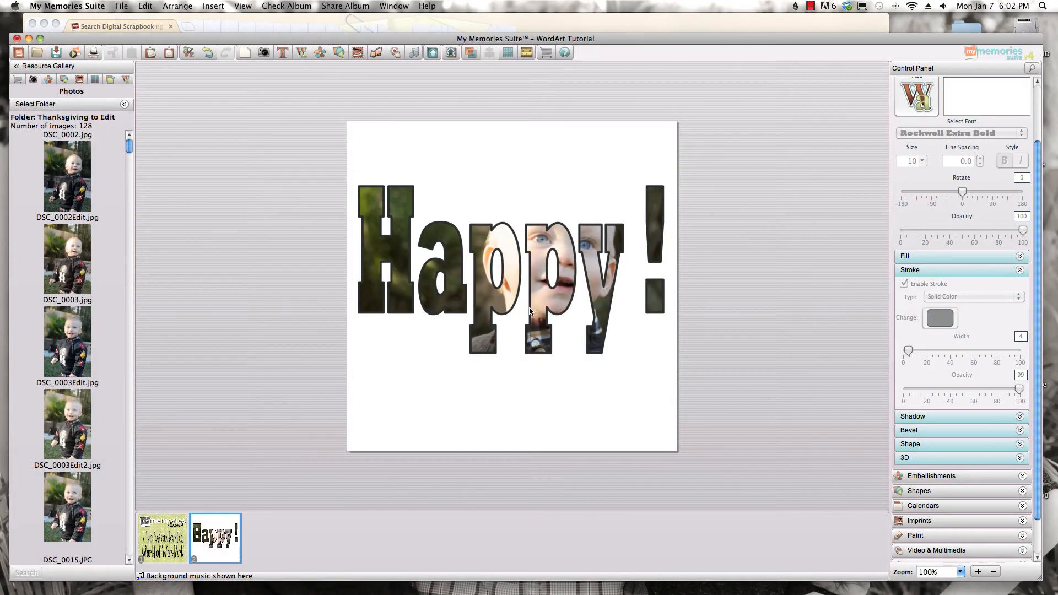
Reselect the word art and recolor its stroke with a blue-gray sampled from the child's eye
{"action": "left_click", "coordinate": [543, 288]}
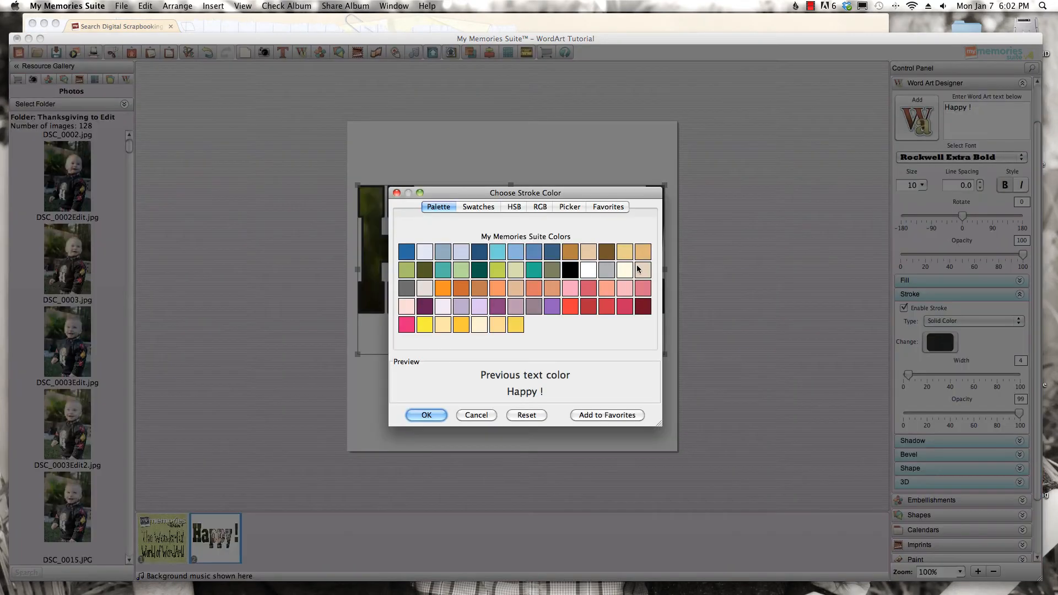
{"action": "left_click", "coordinate": [569, 207]}
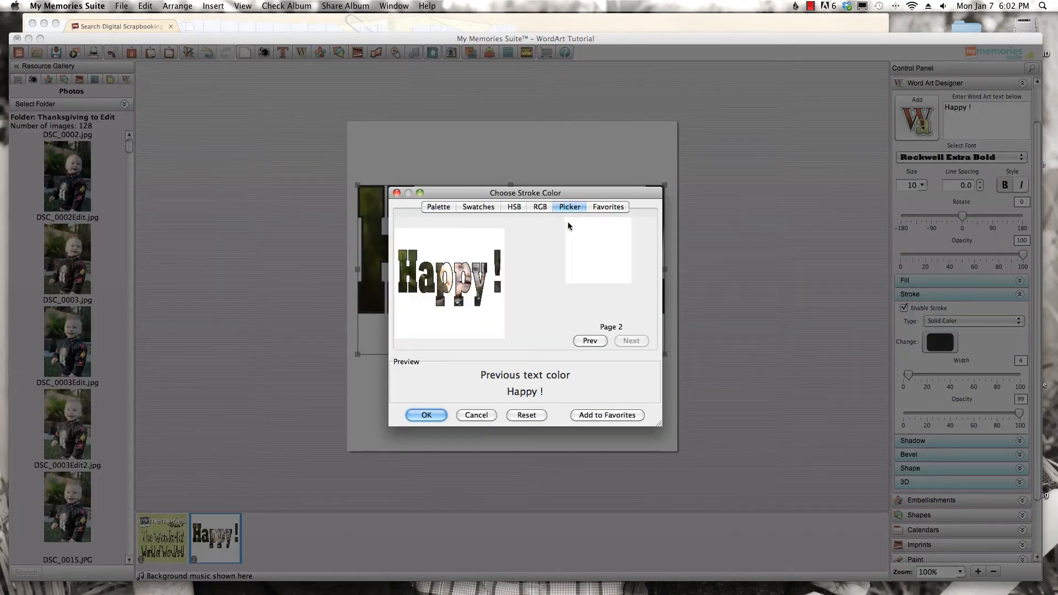
{"action": "left_click", "coordinate": [461, 270]}
{"action": "left_click", "coordinate": [414, 415]}
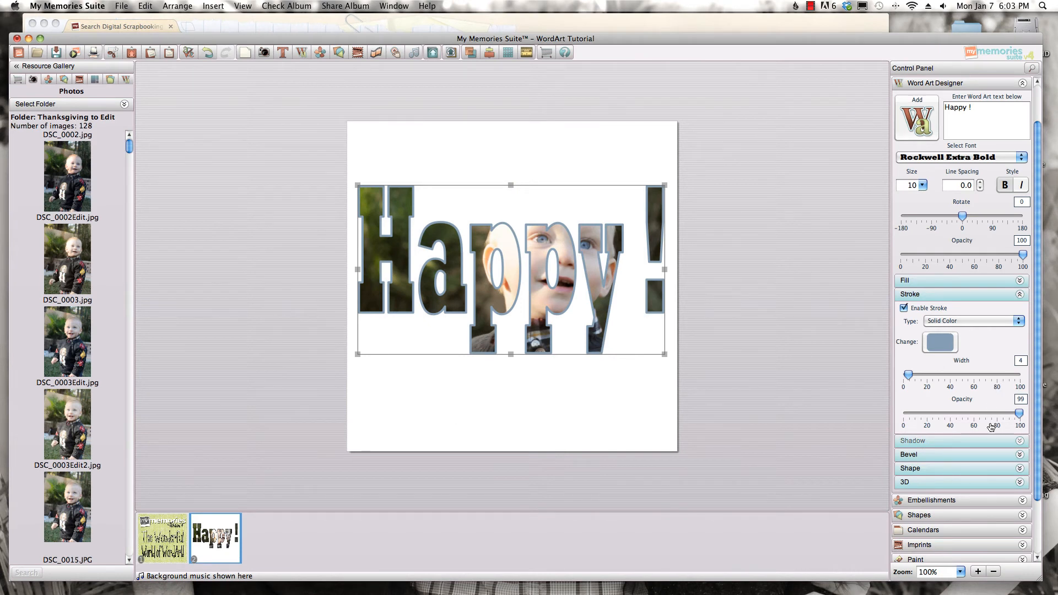
Enable a black shadow on the word art and set the shadow's opacity to 92
{"action": "left_click", "coordinate": [987, 448]}
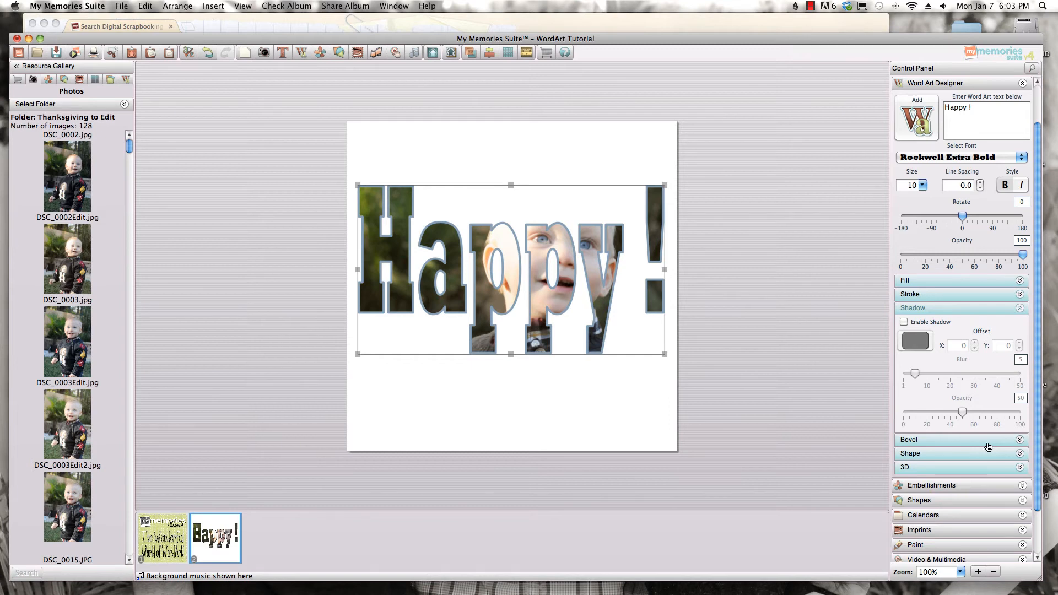
{"action": "left_click", "coordinate": [903, 322]}
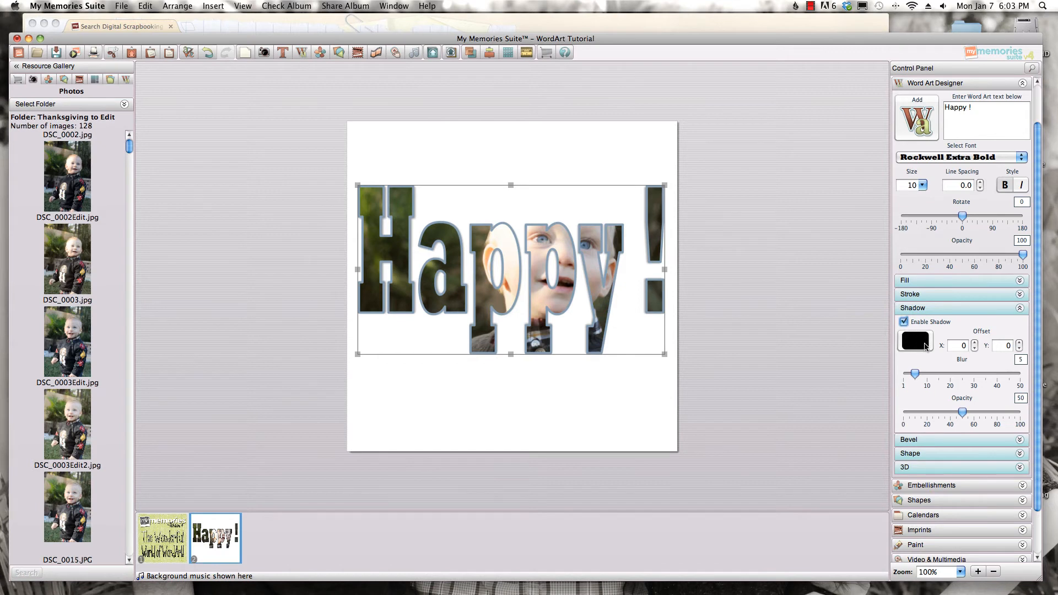
{"action": "mouse_move", "coordinate": [915, 378]}
{"action": "left_mouse_down"}
{"action": "mouse_move", "coordinate": [957, 378]}
{"action": "mouse_move", "coordinate": [915, 379]}
{"action": "left_mouse_up"}
{"action": "left_click_drag", "start_coordinate": [962, 412], "coordinate": [1012, 413]}
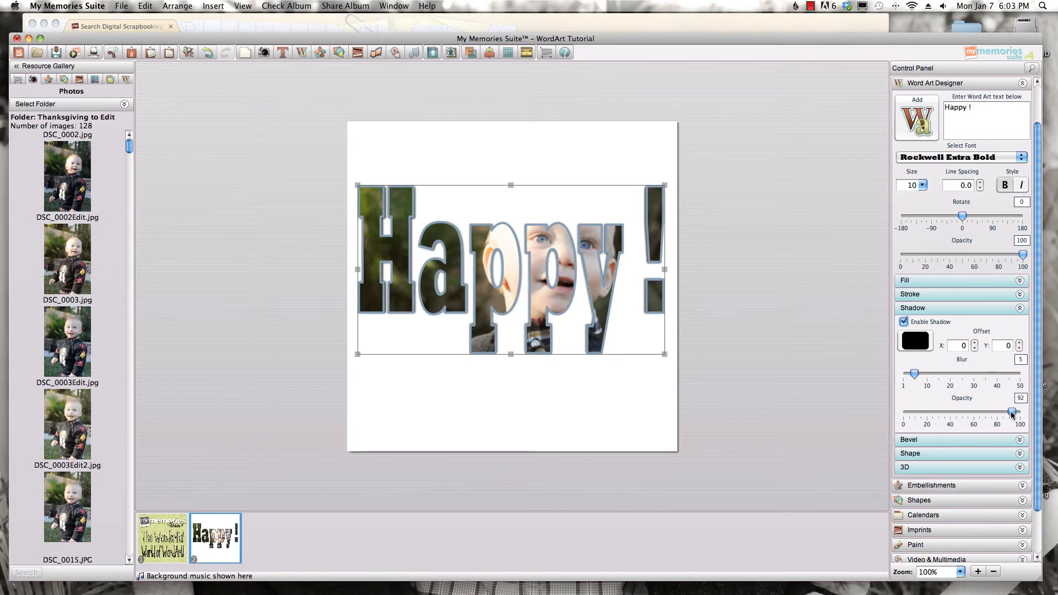
Offset the word art's shadow by 4 in X and 4 in Y
{"action": "left_click", "coordinate": [973, 342]}
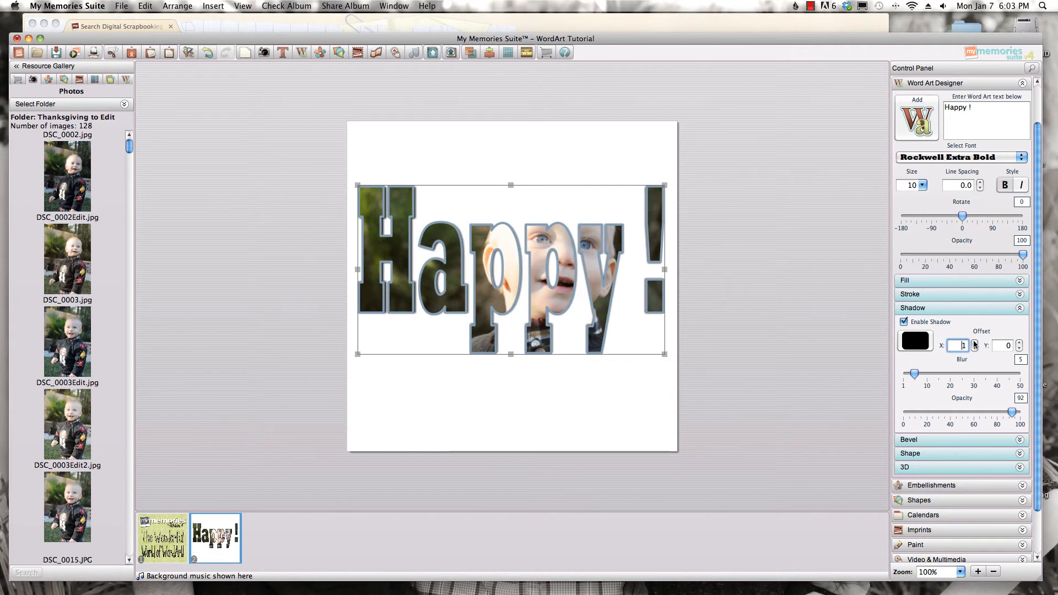
{"action": "left_click", "coordinate": [975, 343]}
{"action": "left_click", "coordinate": [1019, 343]}
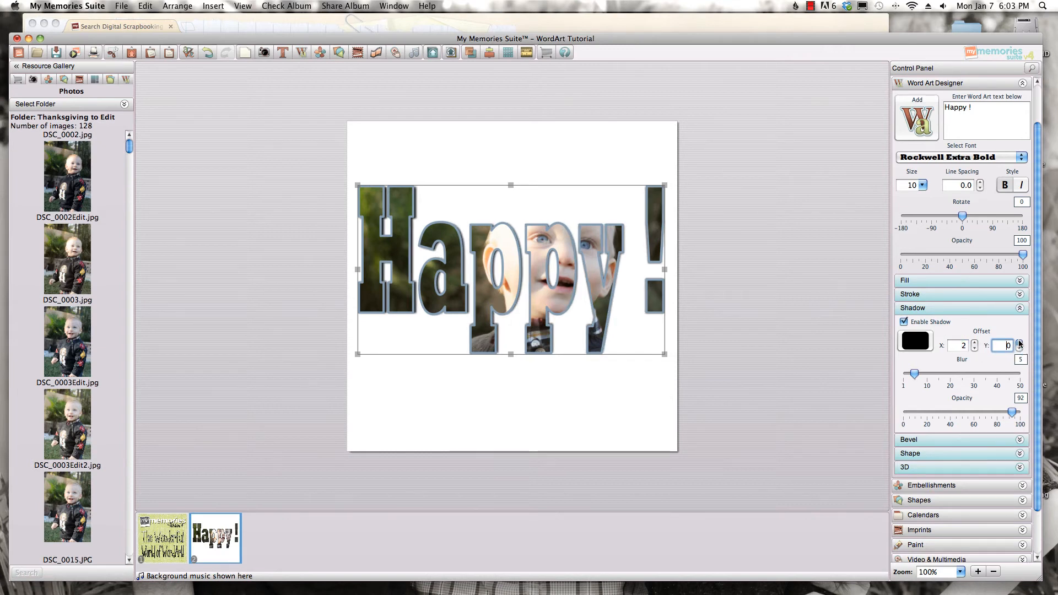
{"action": "left_click", "coordinate": [1018, 342]}
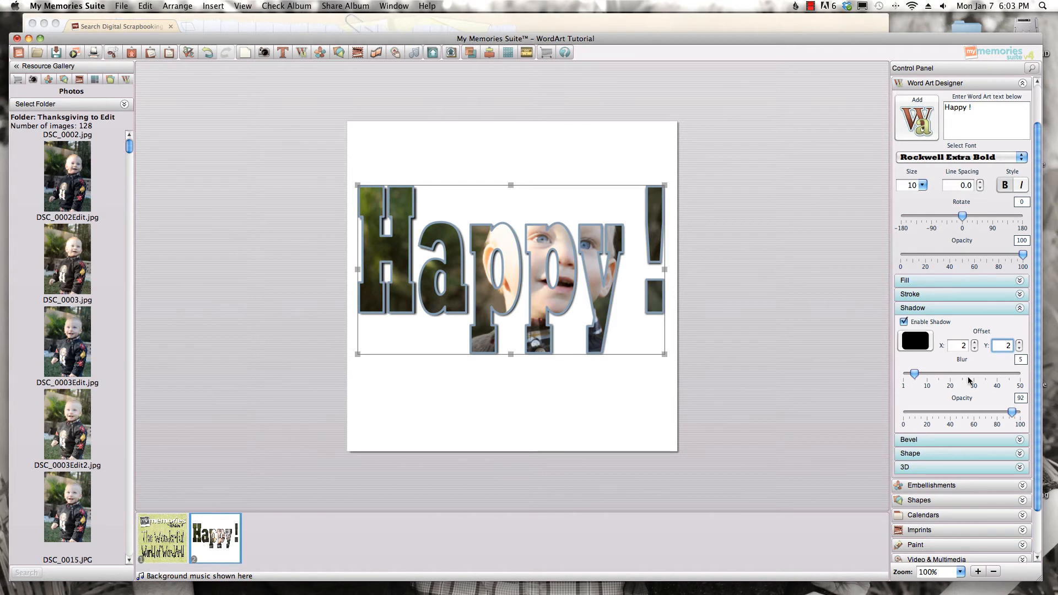
{"action": "left_click", "coordinate": [1020, 342]}
{"action": "left_click", "coordinate": [1019, 342]}
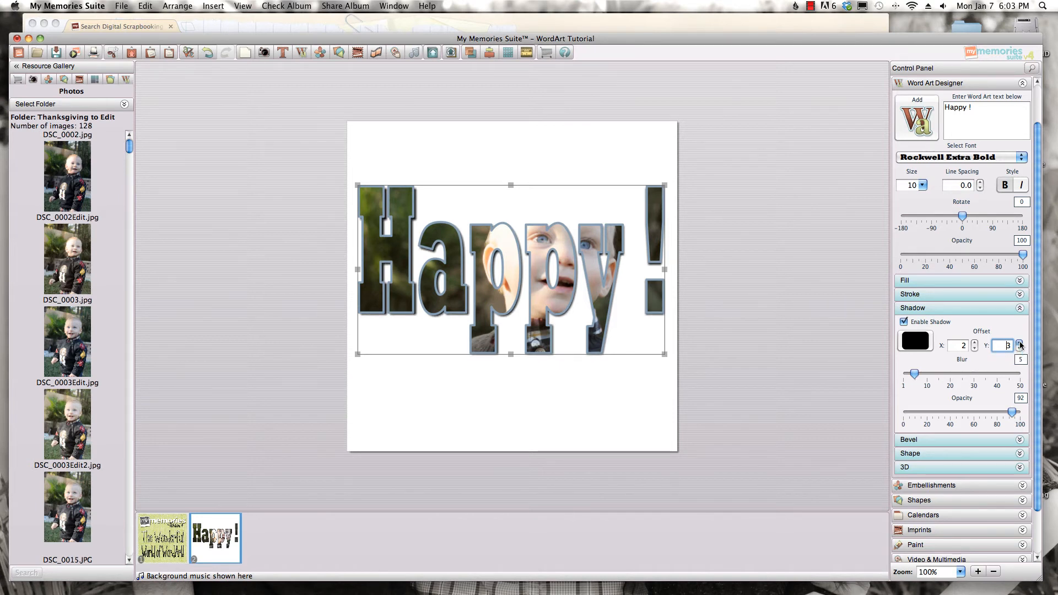
{"action": "left_click", "coordinate": [975, 343]}
{"action": "left_click", "coordinate": [975, 342]}
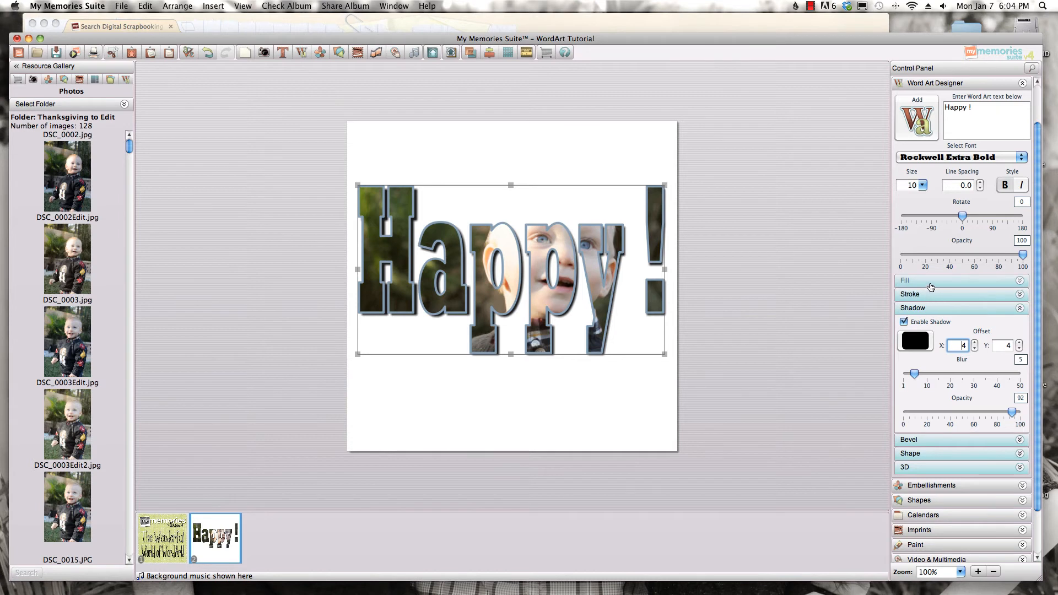
Change the word art's fill type to Solid Color and choose black from the color palette
{"action": "left_click", "coordinate": [930, 287]}
{"action": "left_click", "coordinate": [949, 307]}
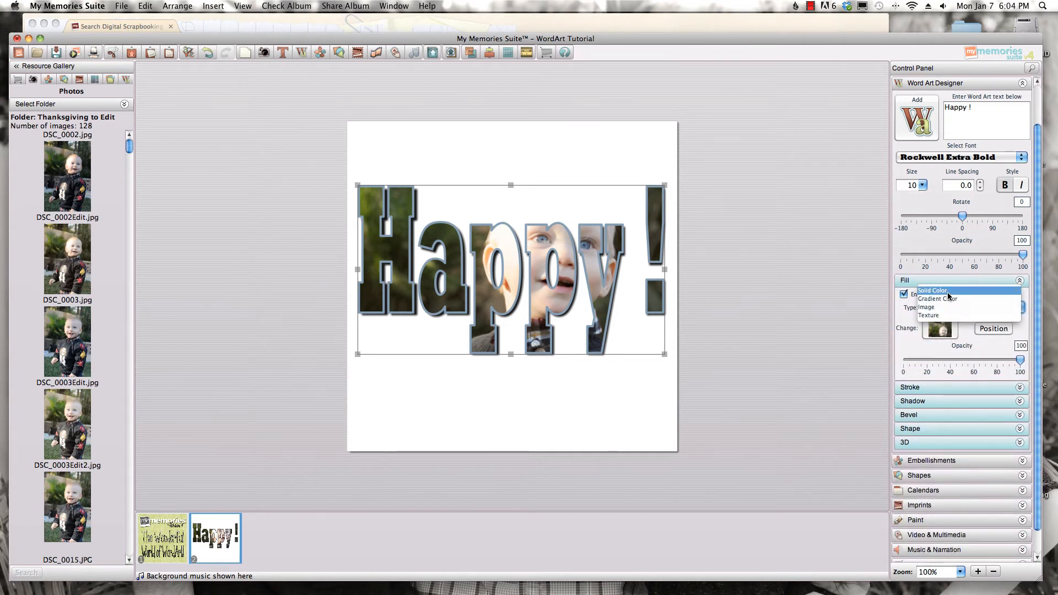
{"action": "left_click", "coordinate": [948, 292]}
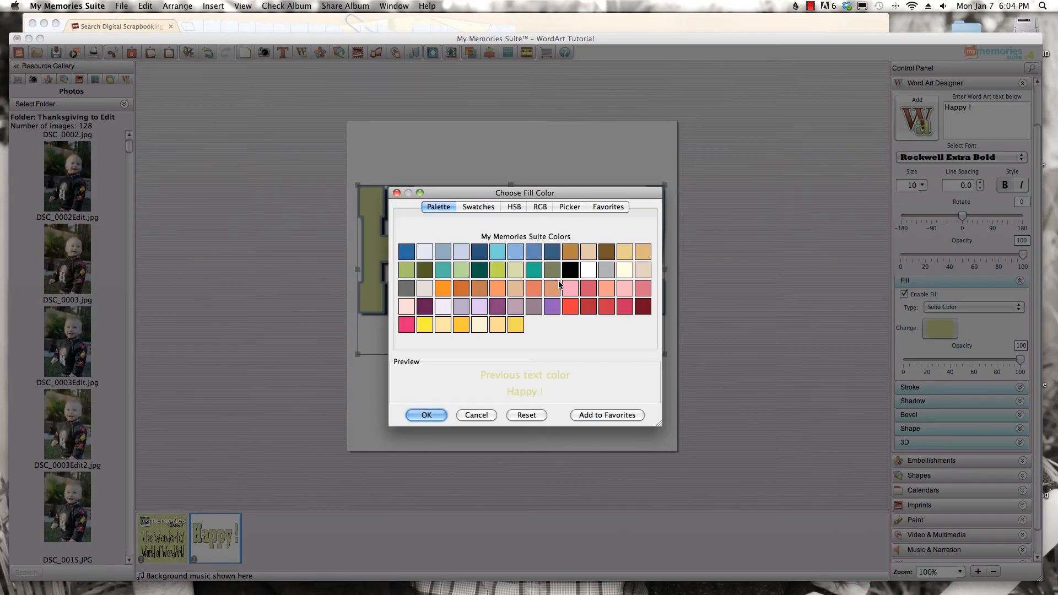
{"action": "left_click", "coordinate": [570, 275]}
{"action": "left_click", "coordinate": [424, 416]}
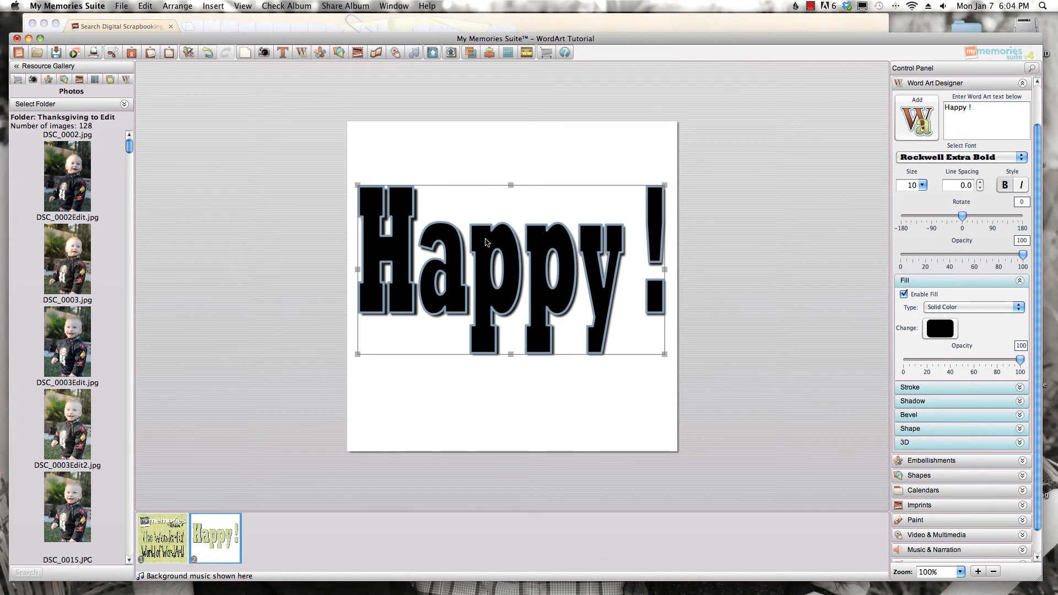
Review the shadow settings and switch the word art's fill type back to Image
{"action": "left_click", "coordinate": [916, 402]}
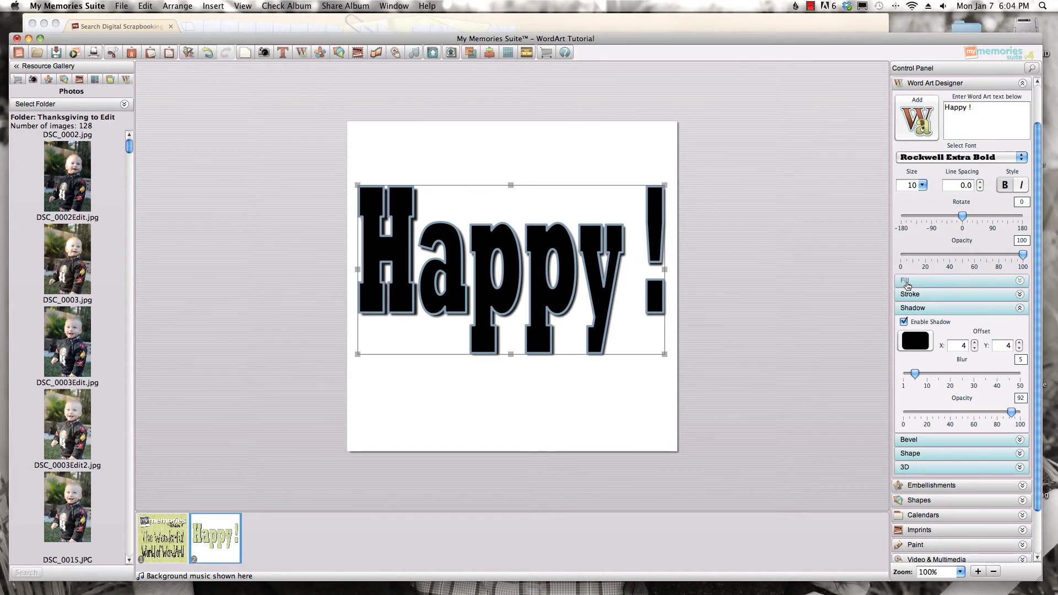
{"action": "left_click", "coordinate": [907, 282]}
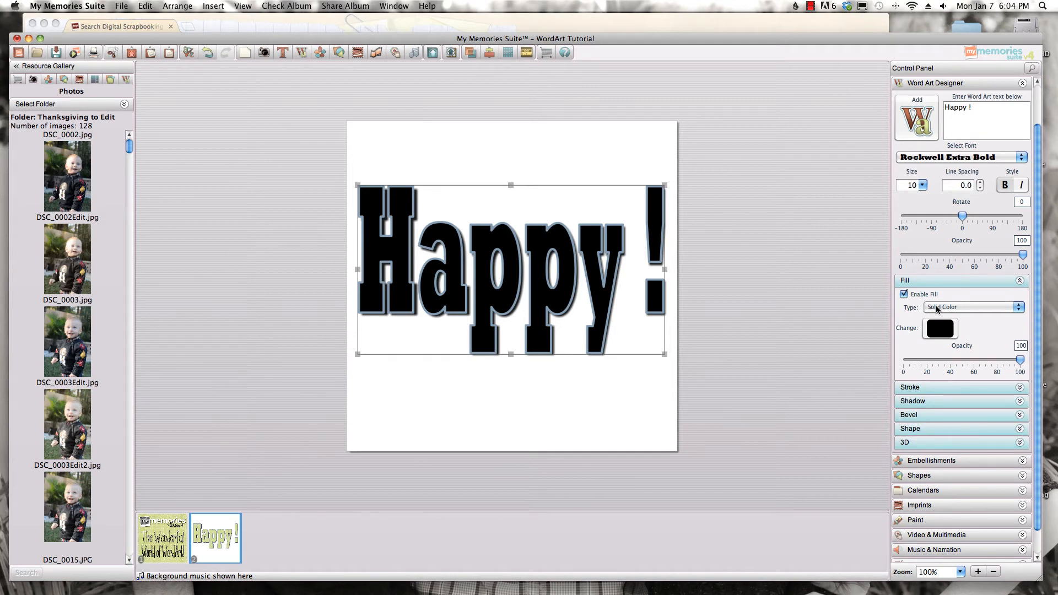
{"action": "left_click", "coordinate": [940, 307]}
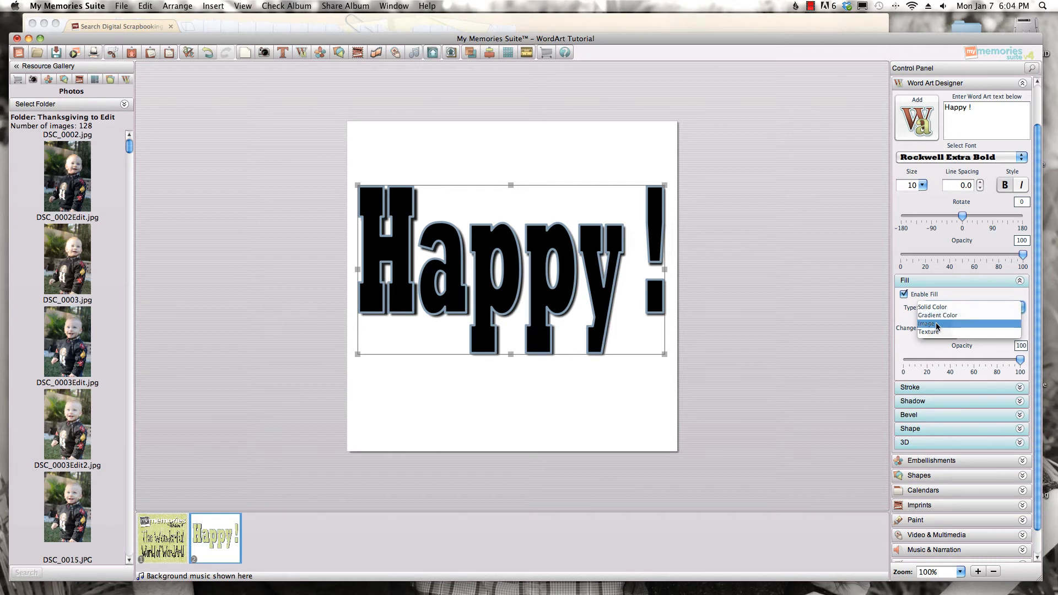
{"action": "left_click", "coordinate": [934, 324]}
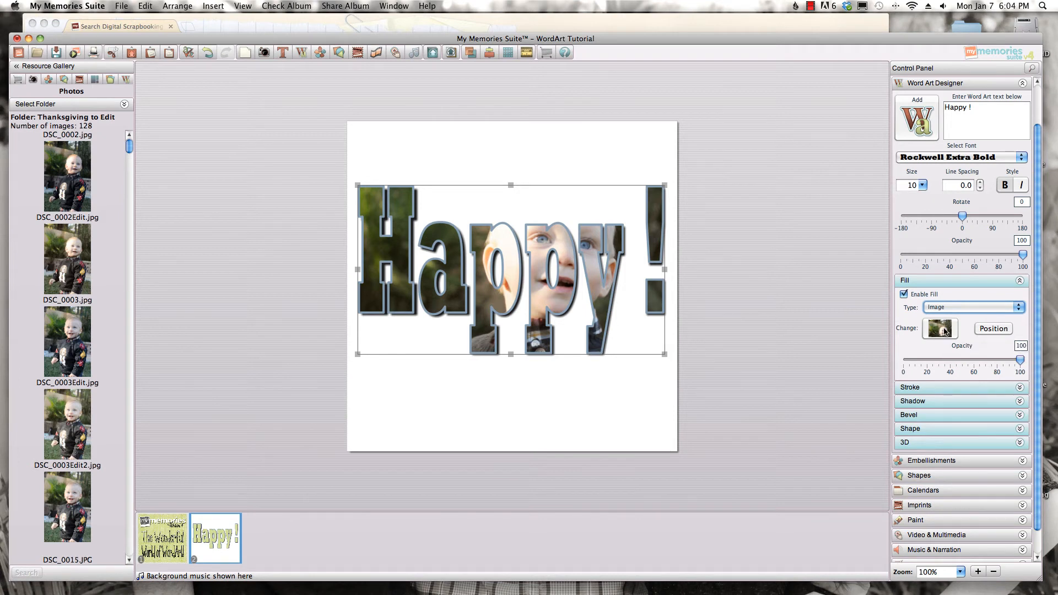
Replace the fill photo with hoppybday_jlarsen_dkpinkPP.jpg from the TLP_hoppybday_papers1 folder inside Desktop, Digital Content, Birthday Kits
{"action": "left_click", "coordinate": [940, 330]}
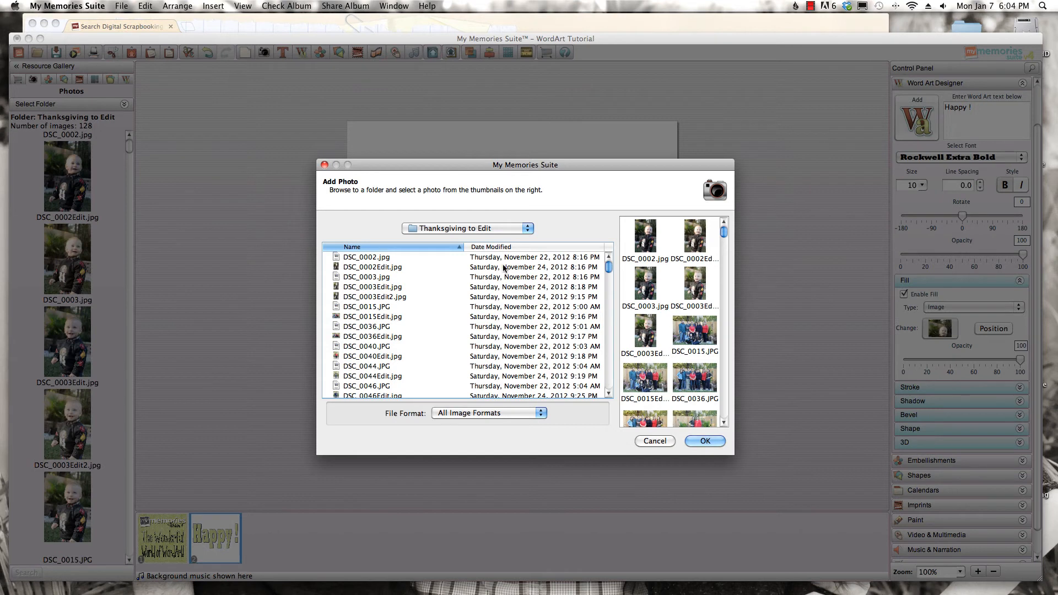
{"action": "left_click", "coordinate": [447, 233]}
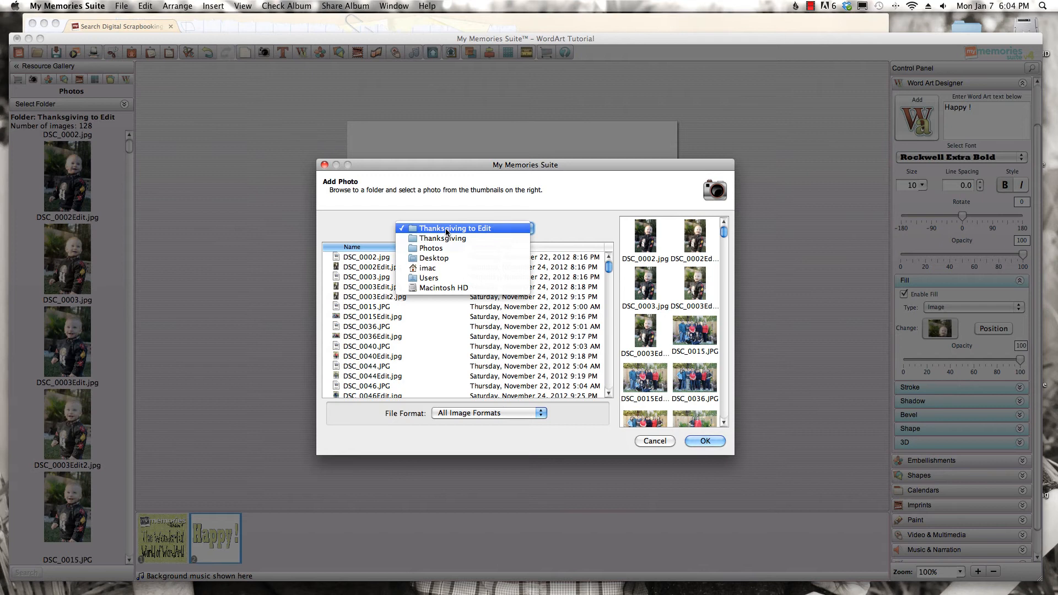
{"action": "left_click", "coordinate": [440, 258]}
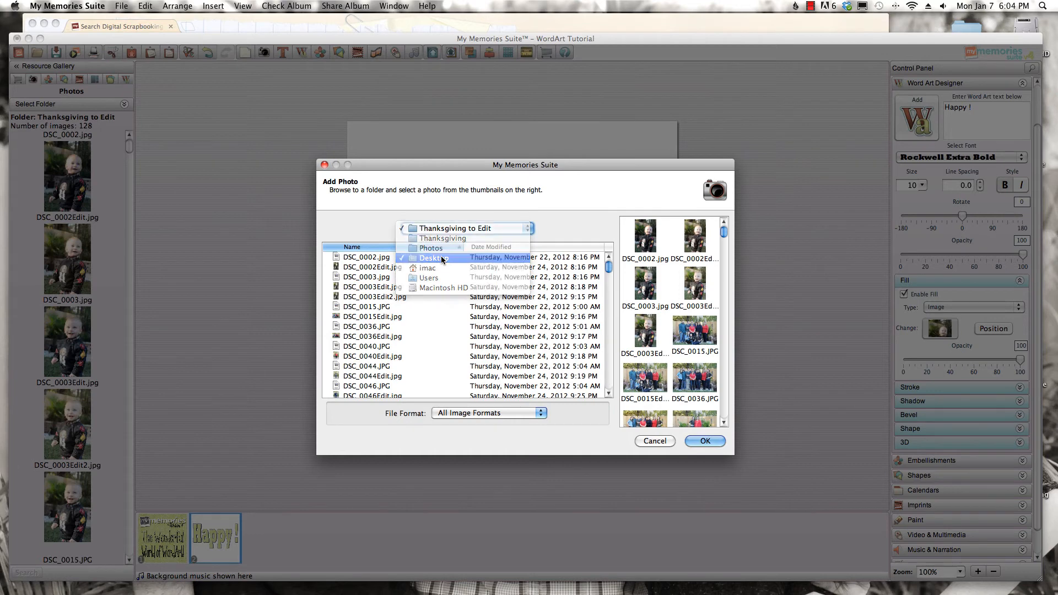
{"action": "double_click", "coordinate": [370, 287]}
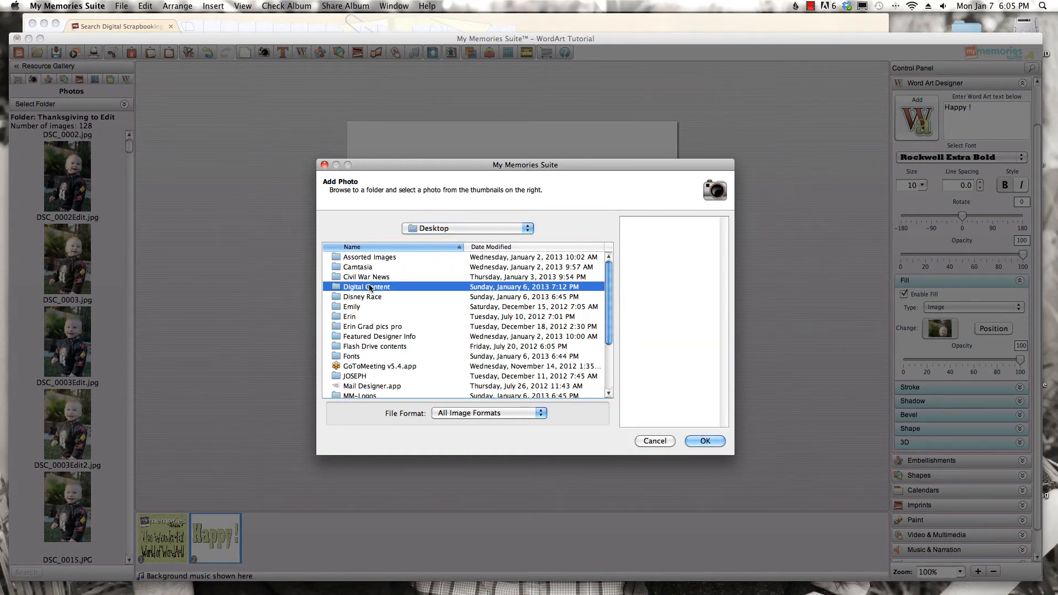
{"action": "double_click", "coordinate": [362, 268]}
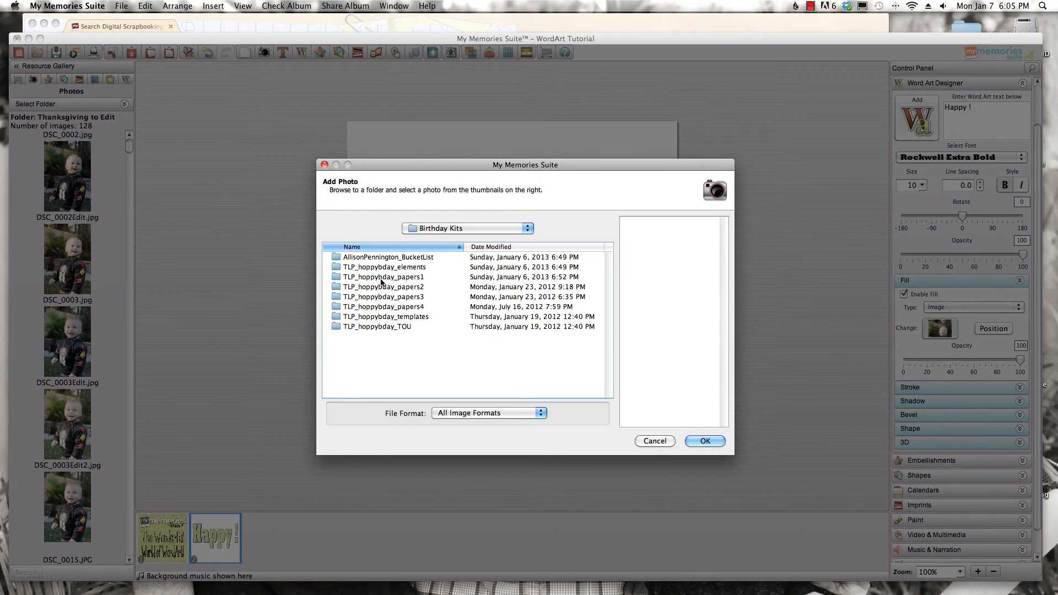
{"action": "double_click", "coordinate": [381, 279]}
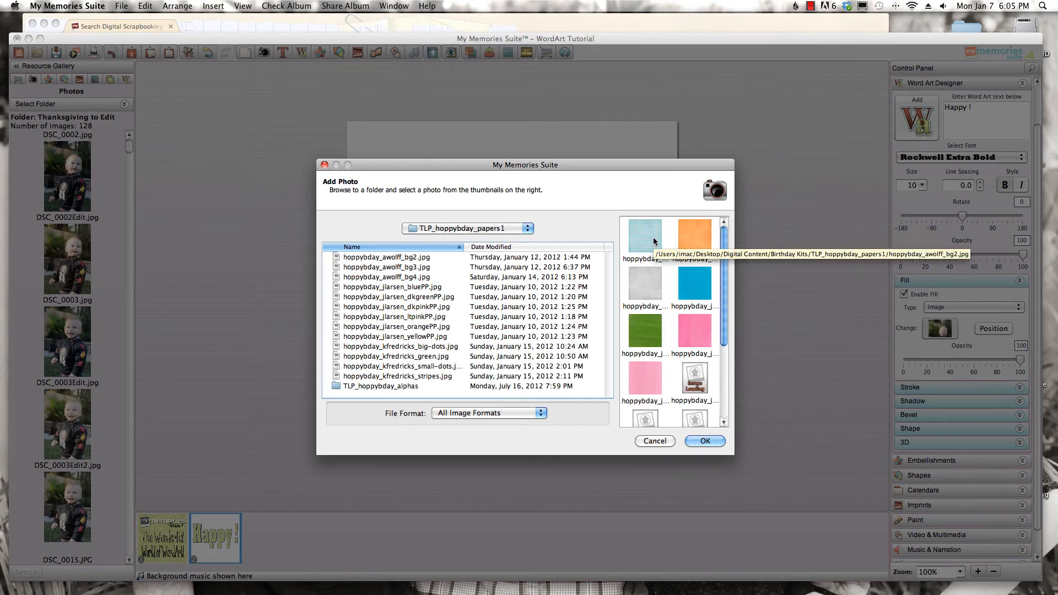
{"action": "left_click", "coordinate": [694, 336]}
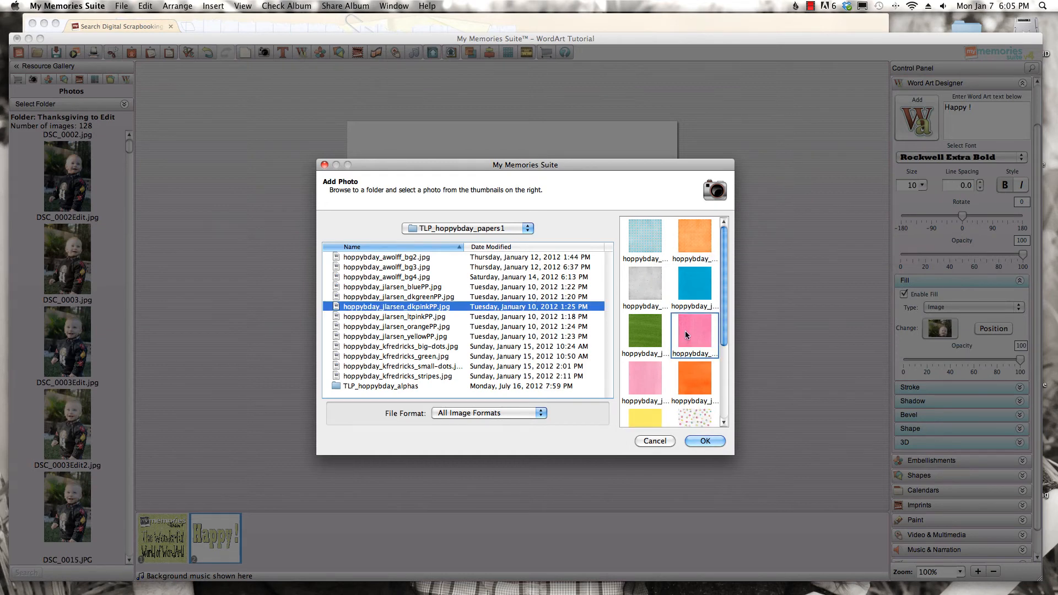
{"action": "left_click", "coordinate": [708, 440]}
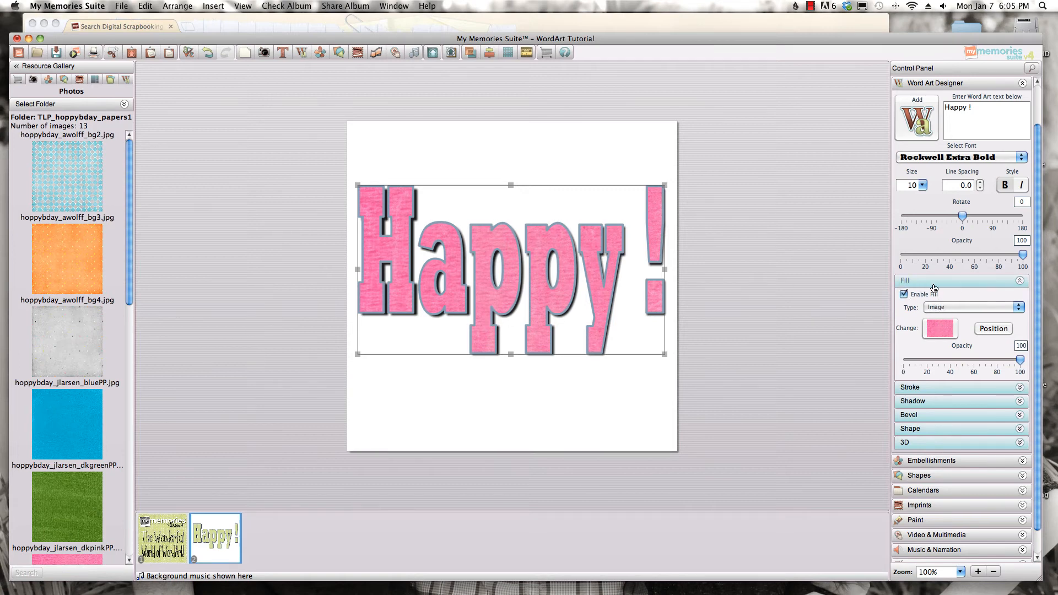
Try hoppybday_jlarsen_bluePP.jpg as the fill image and replace it with the multicolored dotted paper from the same folder
{"action": "left_click", "coordinate": [937, 330]}
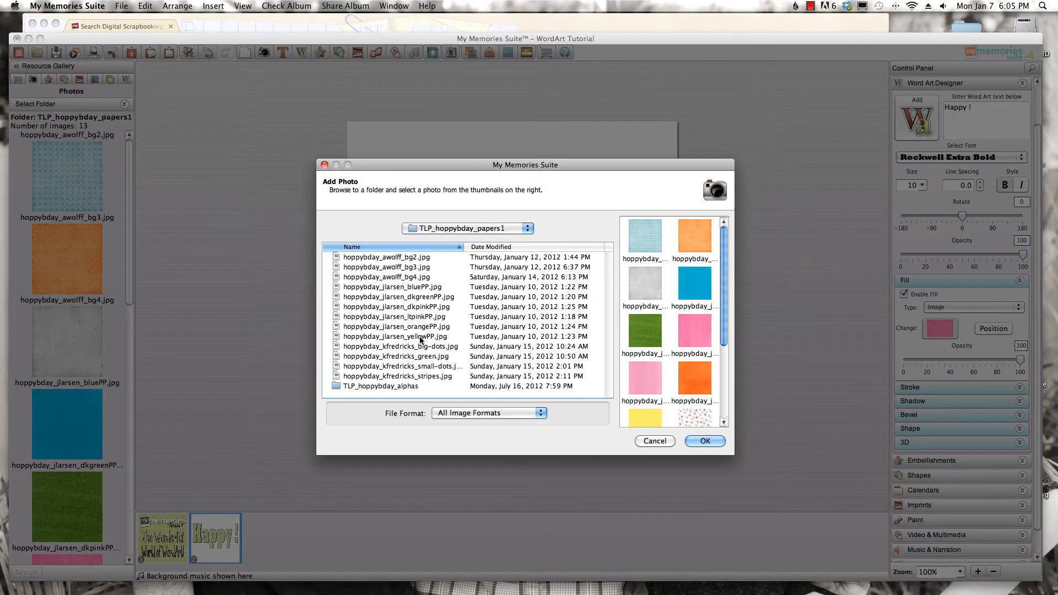
{"action": "left_click", "coordinate": [687, 296]}
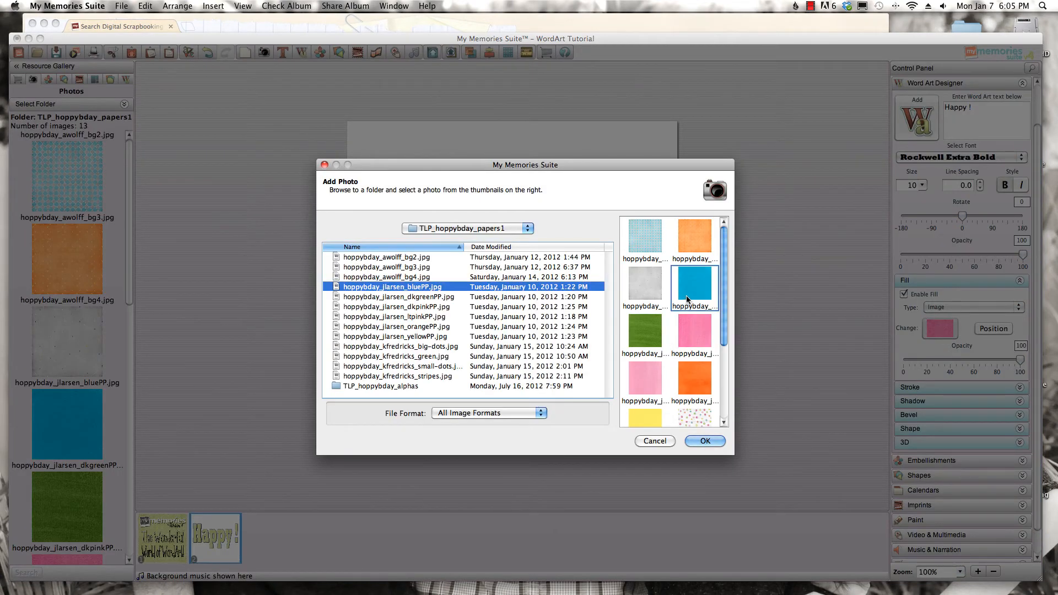
{"action": "left_click", "coordinate": [699, 438]}
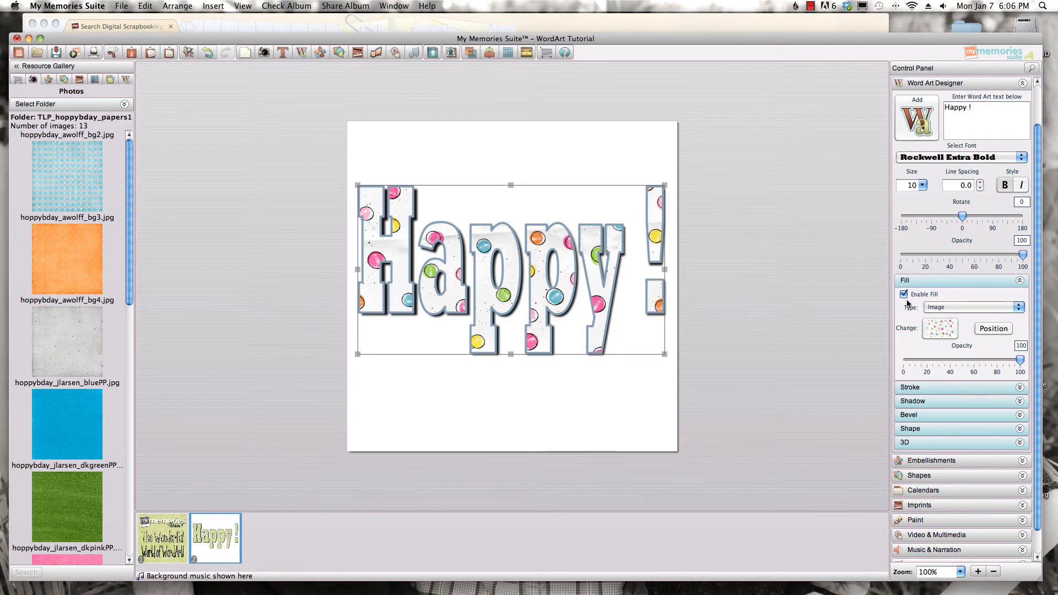
{"action": "left_click", "coordinate": [941, 329]}
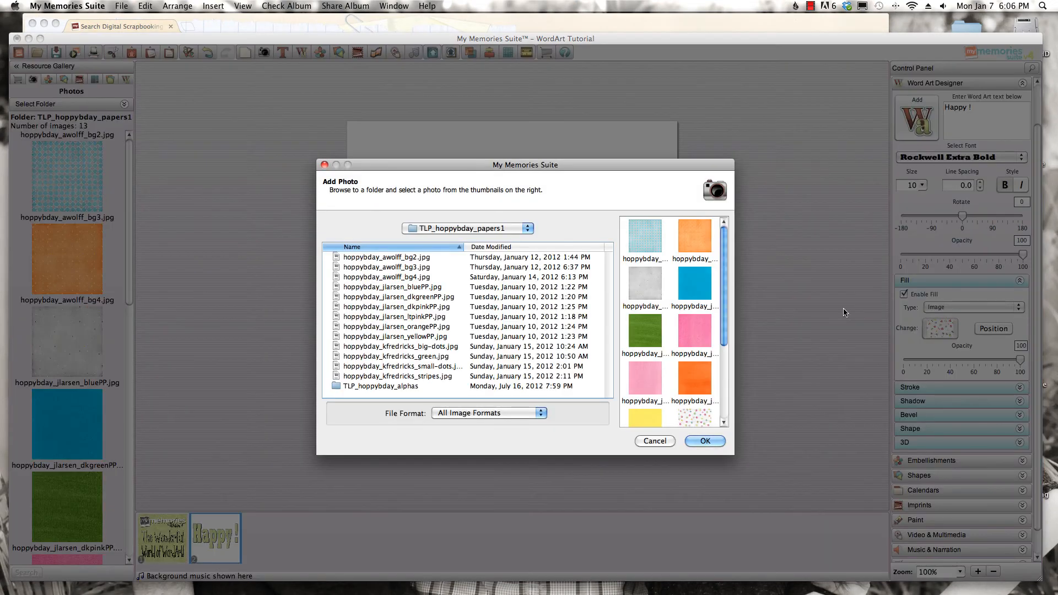
{"action": "left_click", "coordinate": [471, 228]}
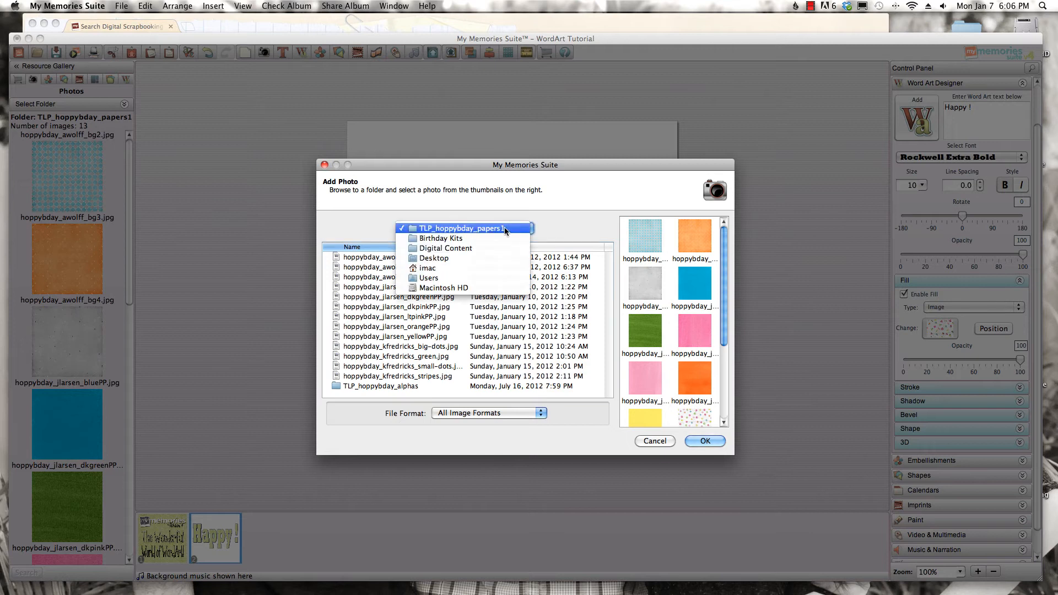
{"action": "left_click", "coordinate": [461, 289]}
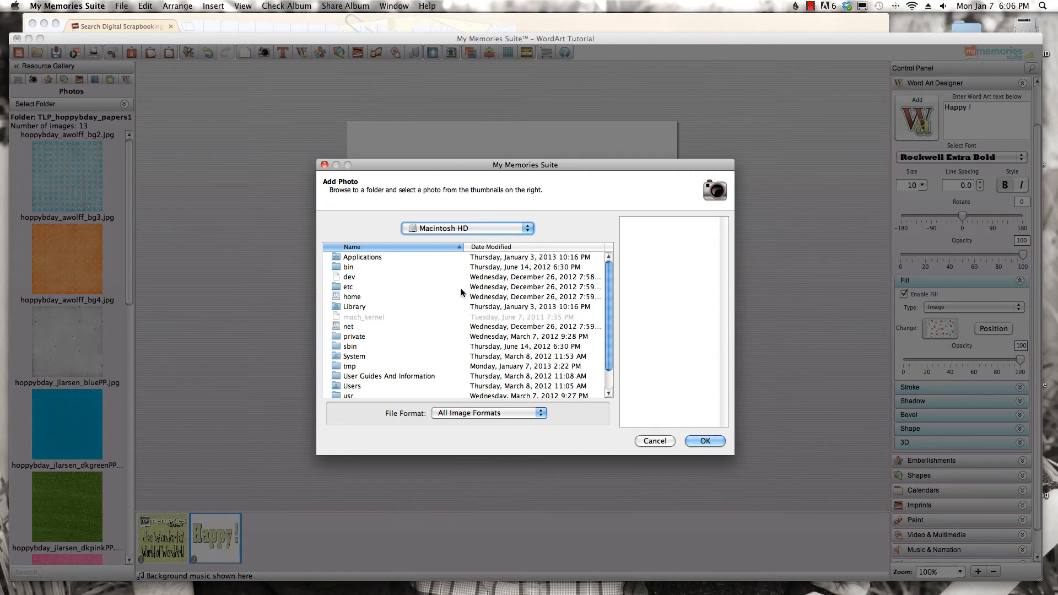
{"action": "double_click", "coordinate": [361, 257]}
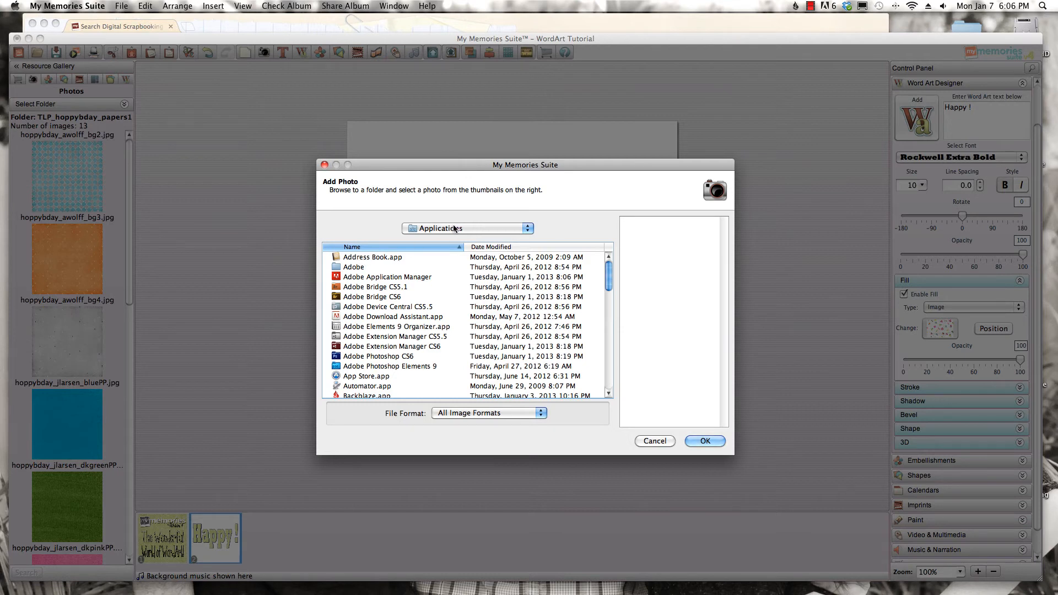
{"action": "left_click_drag", "start_coordinate": [609, 278], "coordinate": [612, 368]}
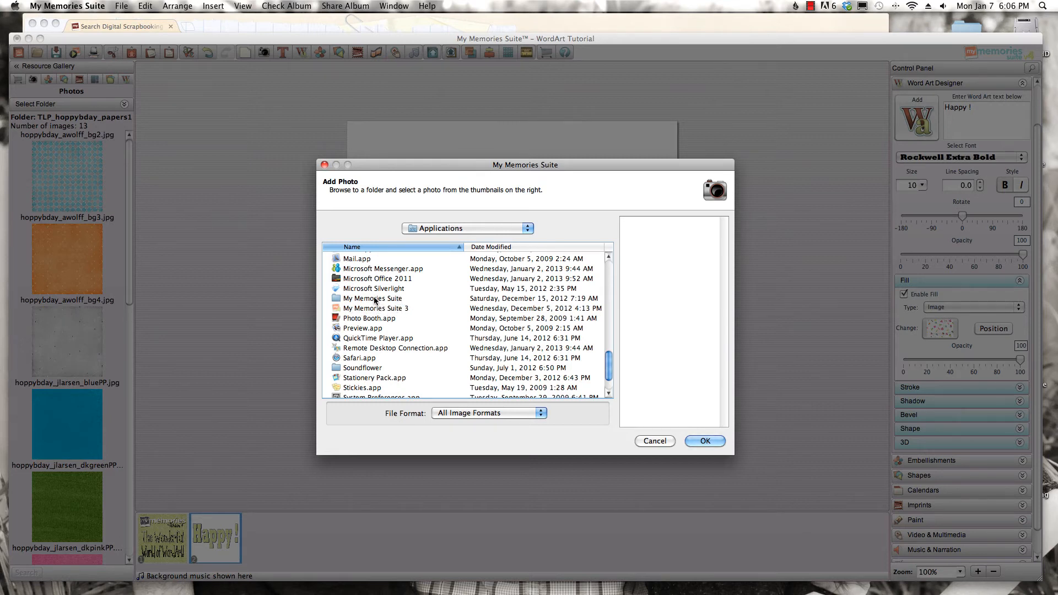
{"action": "double_click", "coordinate": [374, 298]}
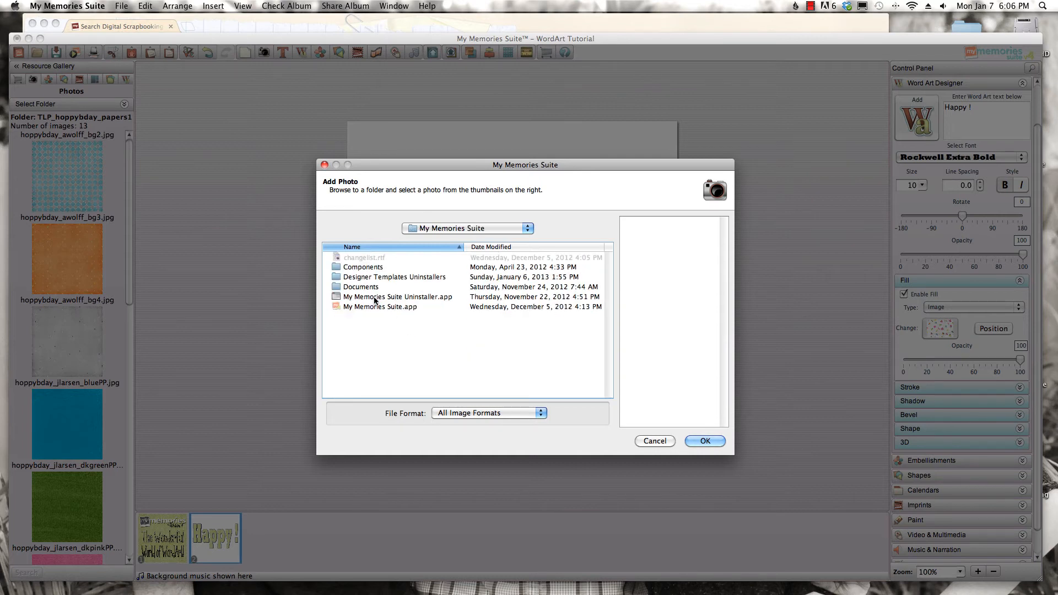
{"action": "left_click", "coordinate": [372, 270]}
{"action": "double_click", "coordinate": [372, 269]}
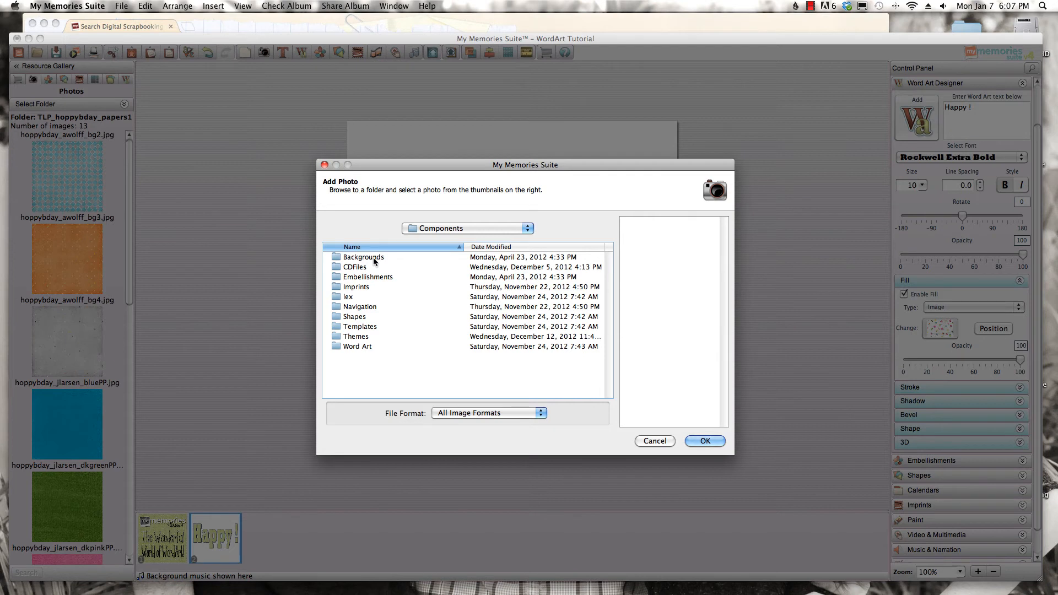
{"action": "double_click", "coordinate": [373, 259]}
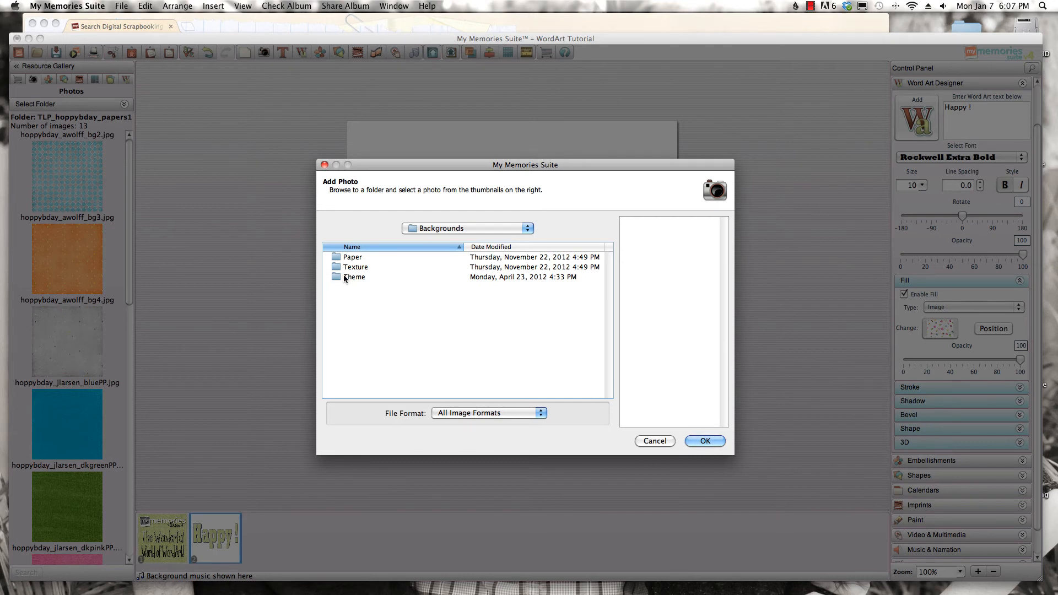
{"action": "double_click", "coordinate": [344, 278]}
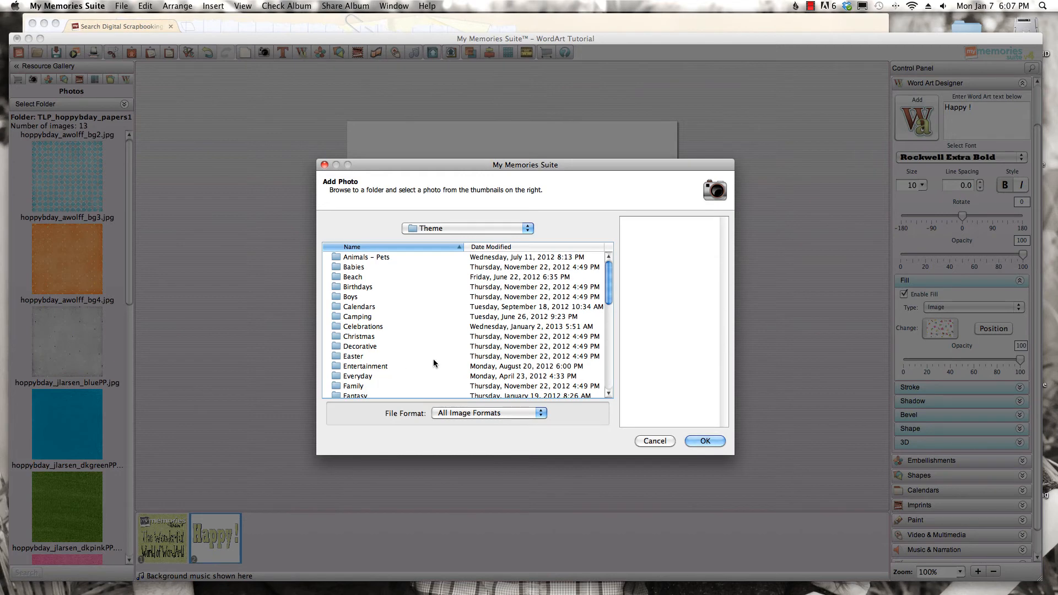
{"action": "scroll", "coordinate": [397, 350], "scroll_direction": "down", "scroll_amount": 5}
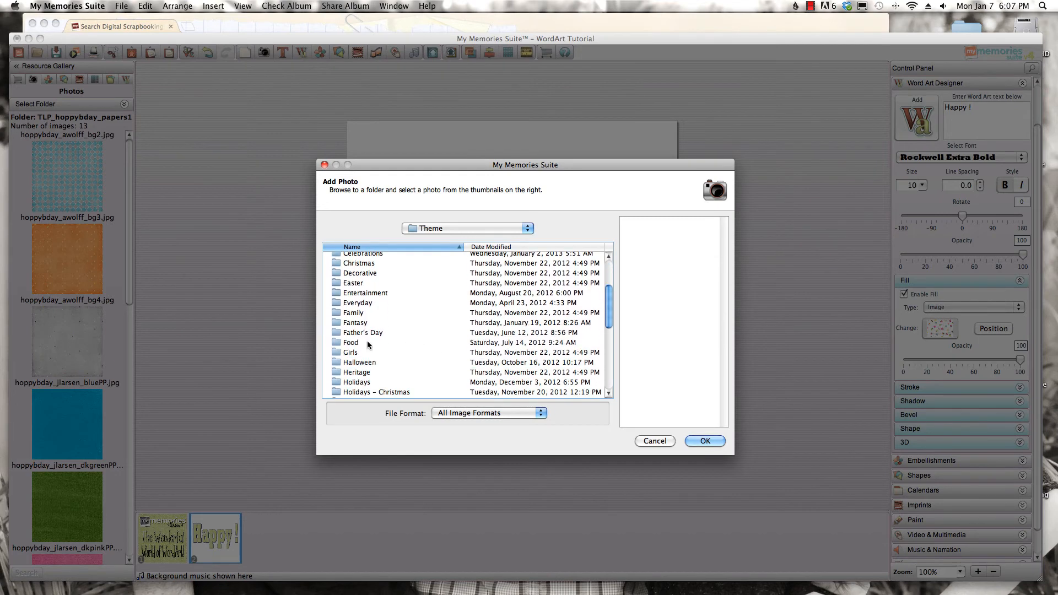
{"action": "double_click", "coordinate": [352, 323]}
{"action": "left_click", "coordinate": [360, 257]}
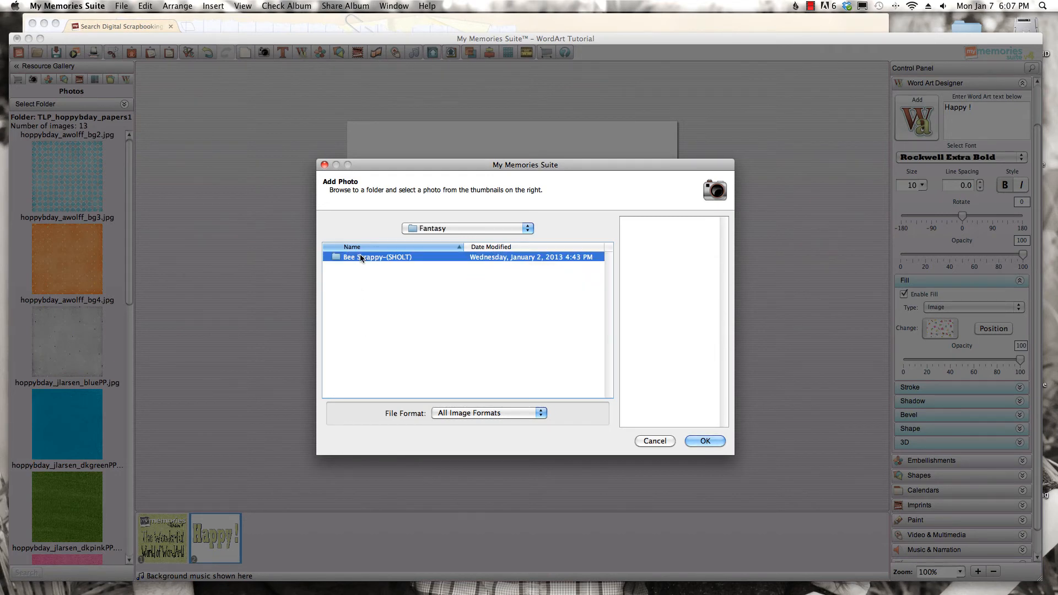
{"action": "double_click", "coordinate": [361, 257]}
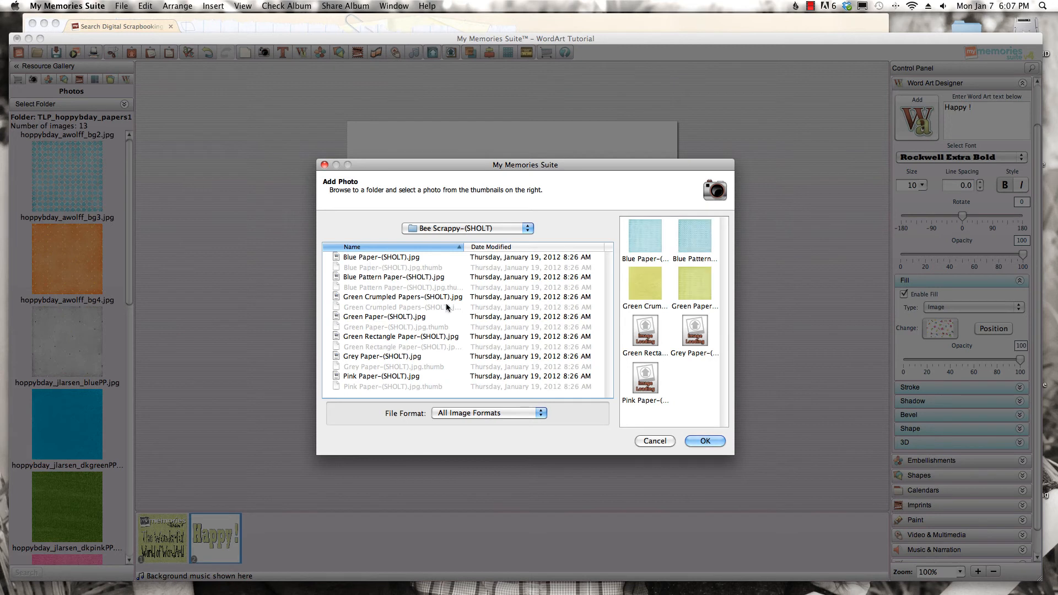
{"action": "left_click", "coordinate": [703, 237]}
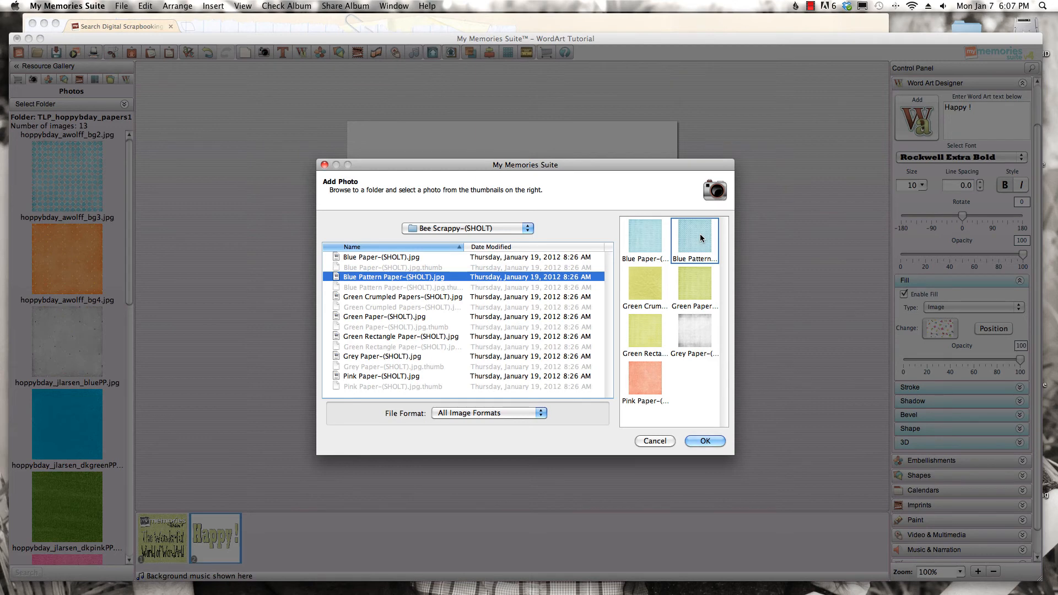
{"action": "left_click", "coordinate": [660, 441]}
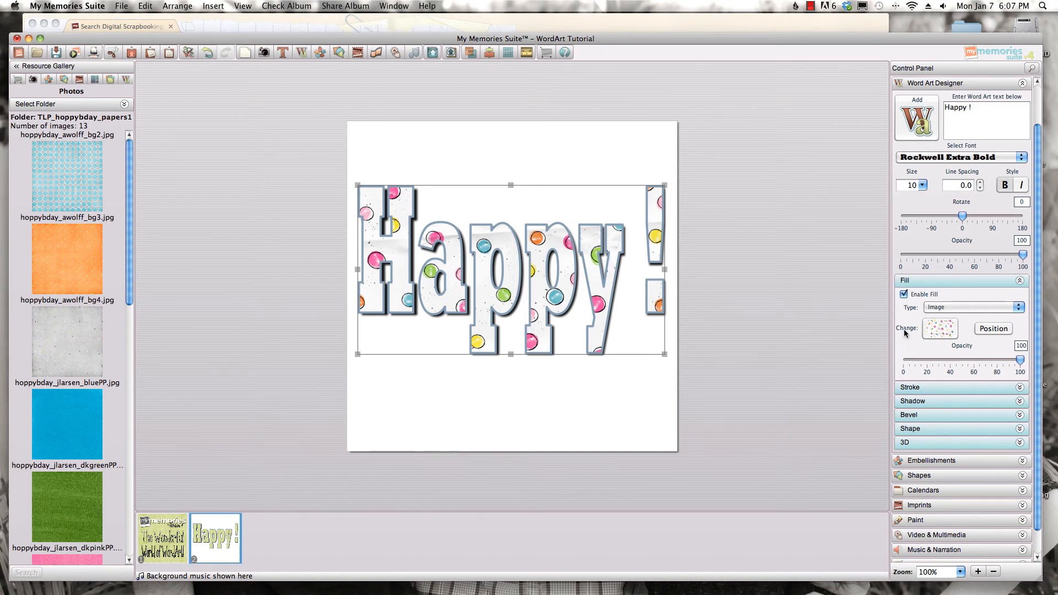
Start changing the word art's fill image and browse Macintosh HD to Applications, My Memories Suite, Components, Backgrounds
{"action": "left_click", "coordinate": [940, 328]}
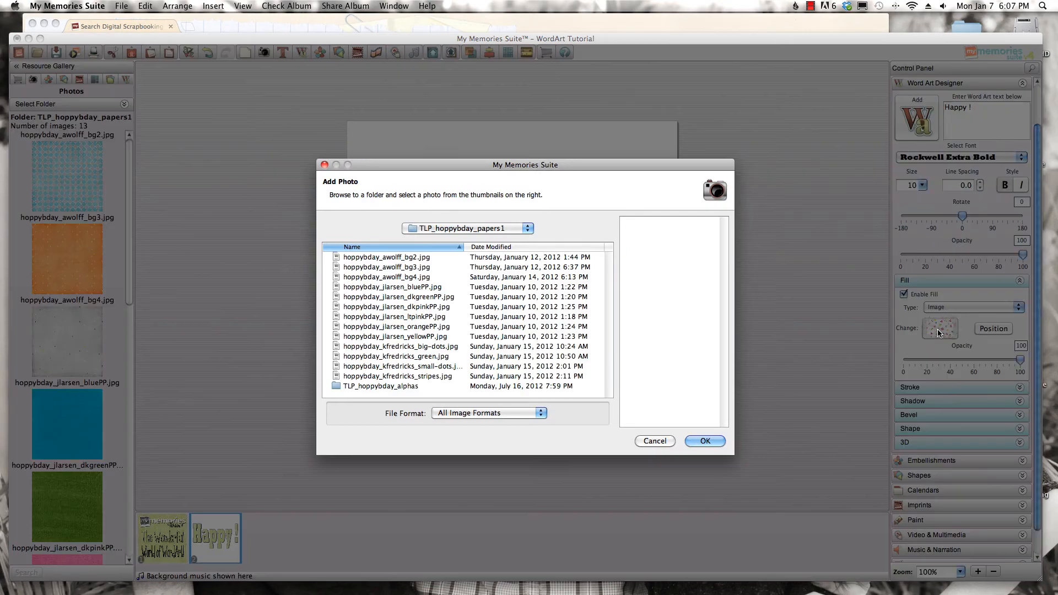
{"action": "left_click", "coordinate": [484, 232]}
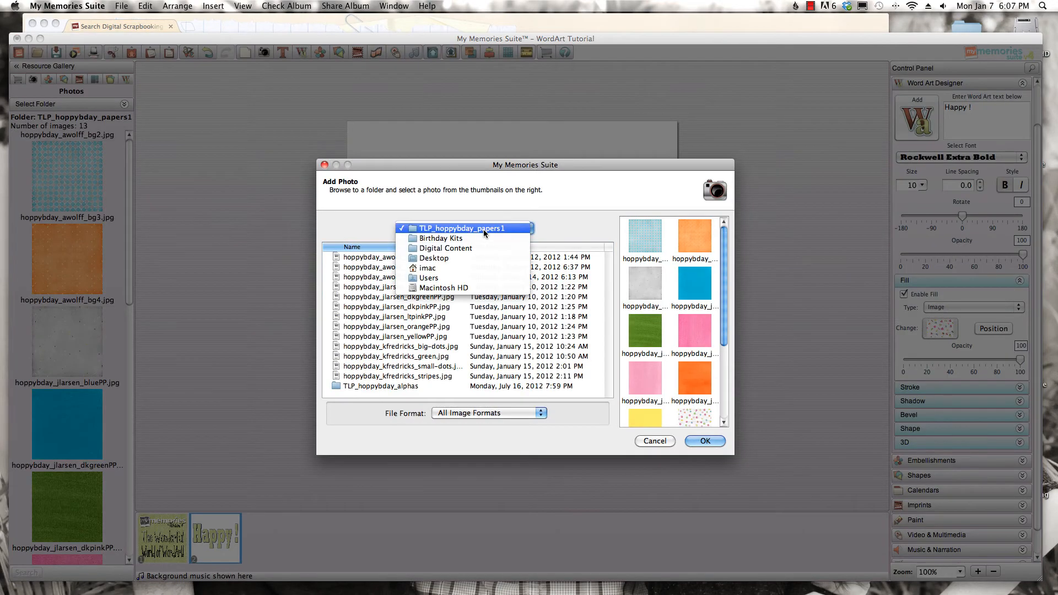
{"action": "left_click", "coordinate": [457, 287]}
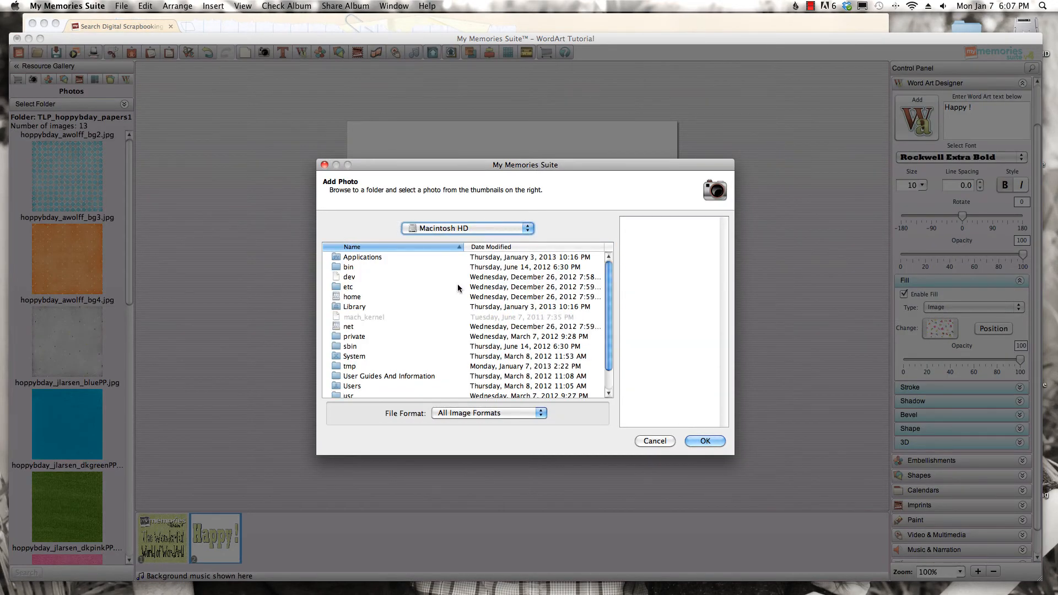
{"action": "double_click", "coordinate": [369, 257]}
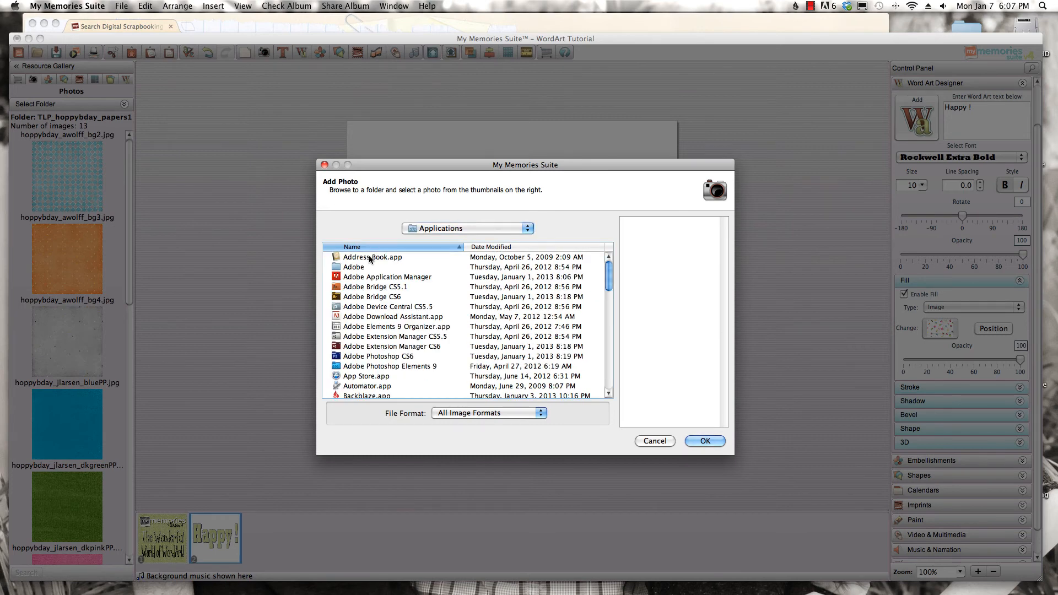
{"action": "left_click_drag", "start_coordinate": [608, 275], "coordinate": [611, 355]}
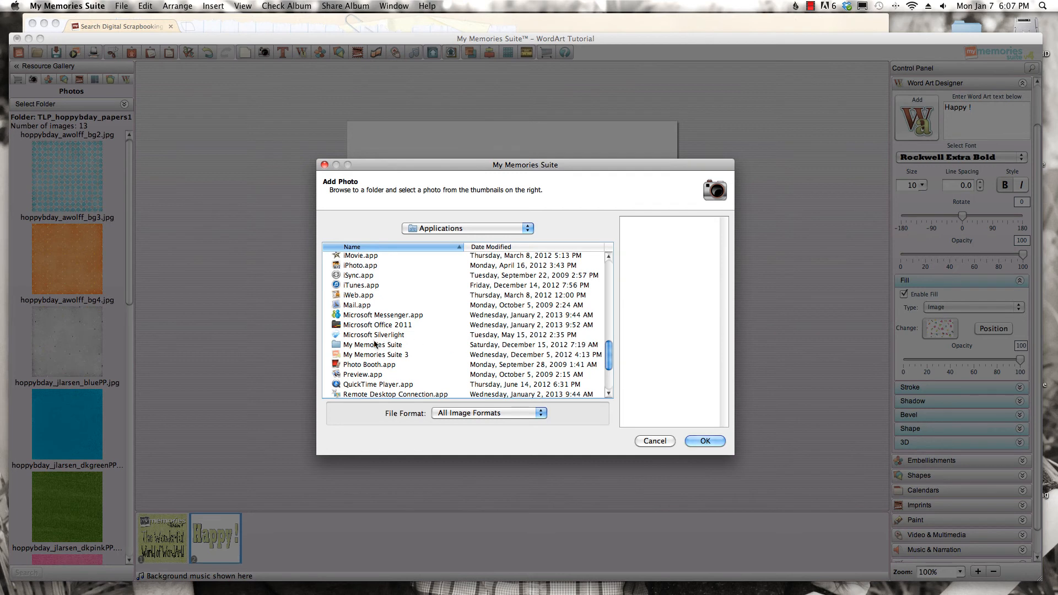
{"action": "double_click", "coordinate": [374, 344]}
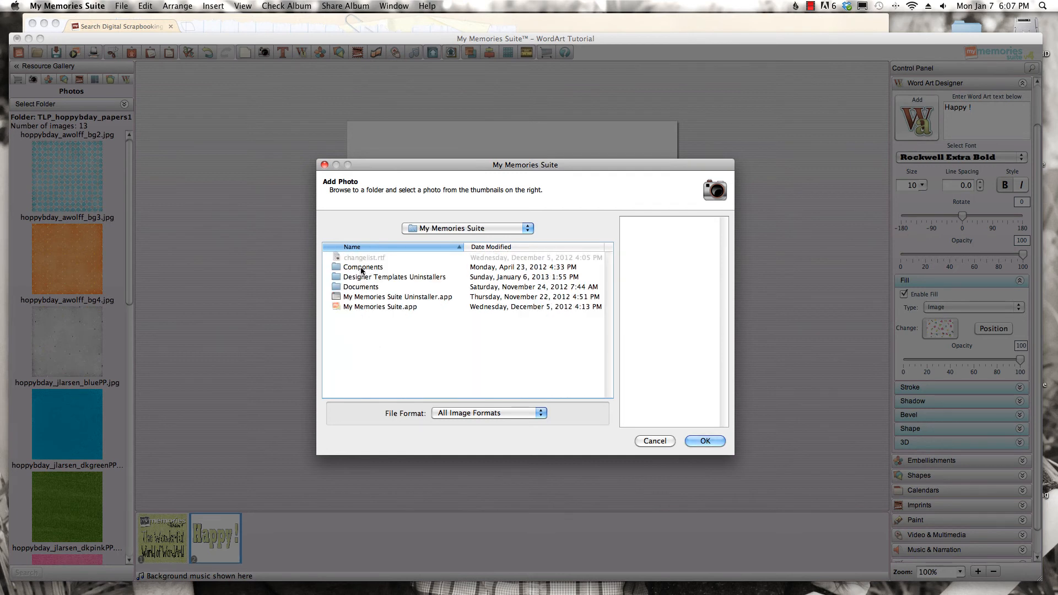
{"action": "double_click", "coordinate": [362, 267]}
{"action": "double_click", "coordinate": [355, 258]}
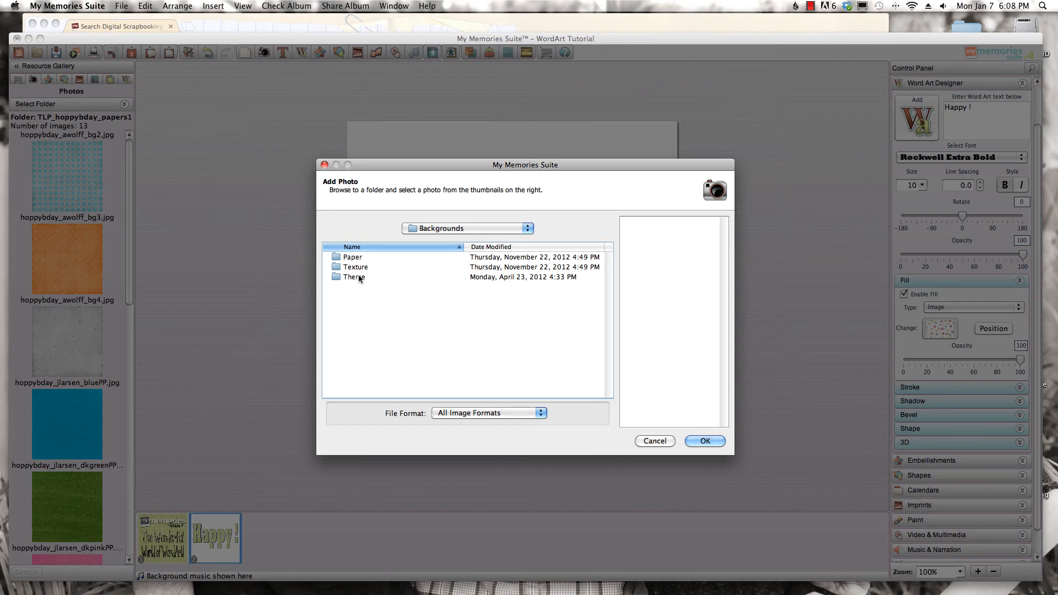
Fill the word art with Blue Pattern Paper-(SHOLT).jpg from the Bee Scrappy-(SHOLT) folder inside Theme, Fantasy
{"action": "double_click", "coordinate": [358, 278]}
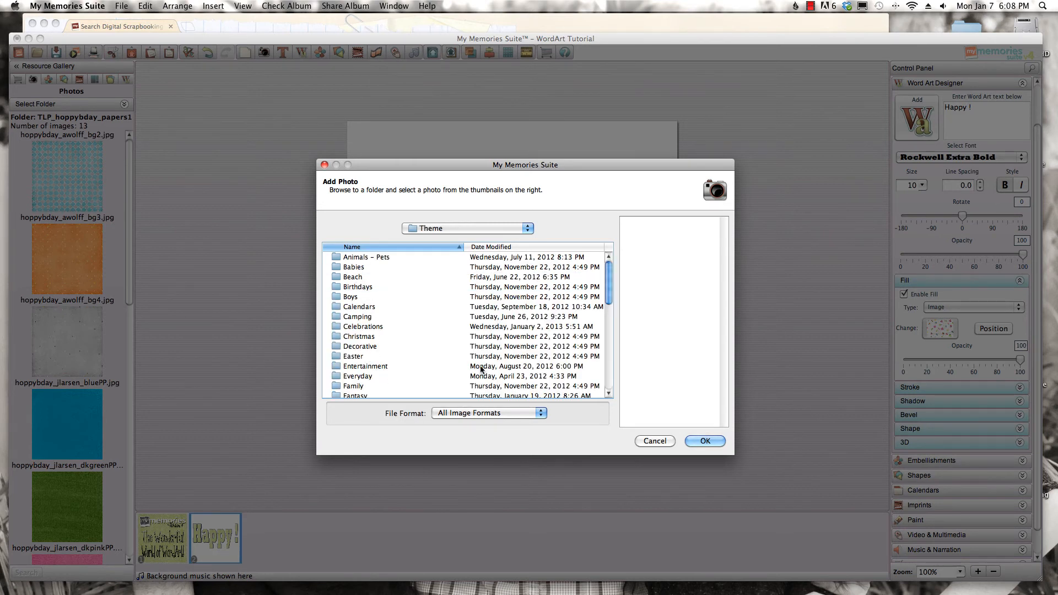
{"action": "scroll", "coordinate": [603, 298], "scroll_direction": "down", "scroll_amount": 3}
{"action": "double_click", "coordinate": [379, 359]}
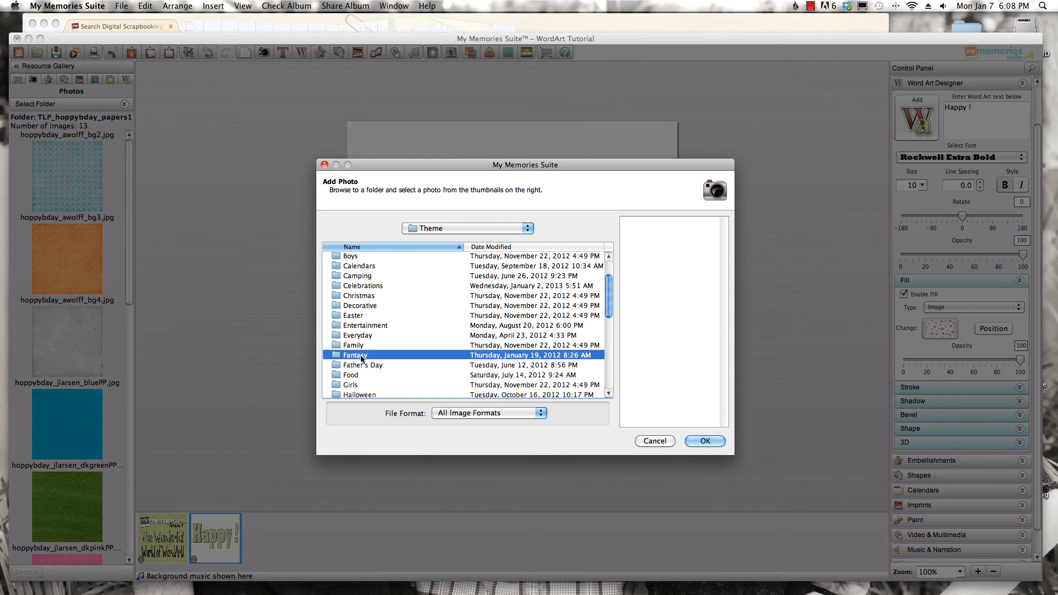
{"action": "double_click", "coordinate": [373, 258]}
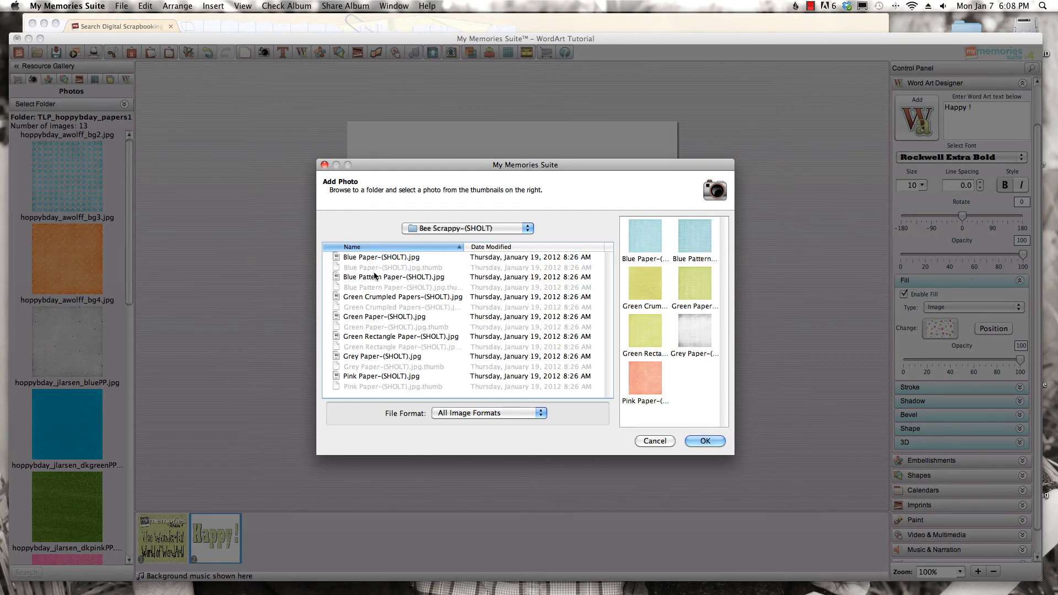
{"action": "left_click", "coordinate": [692, 243]}
{"action": "left_click", "coordinate": [705, 441]}
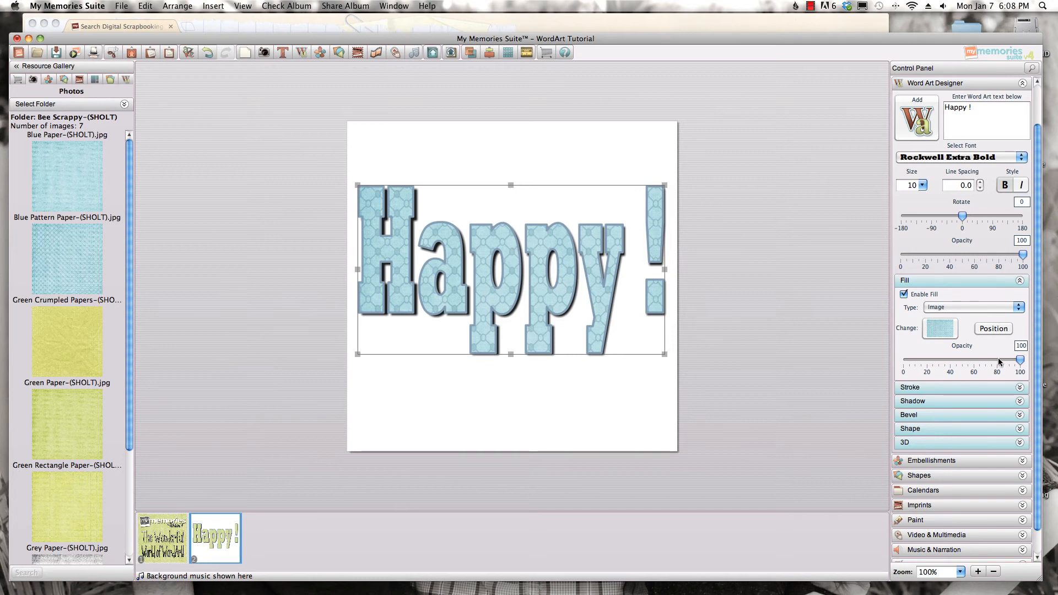
Change the word art's solid stroke color to black and close the stroke settings
{"action": "left_click", "coordinate": [951, 393]}
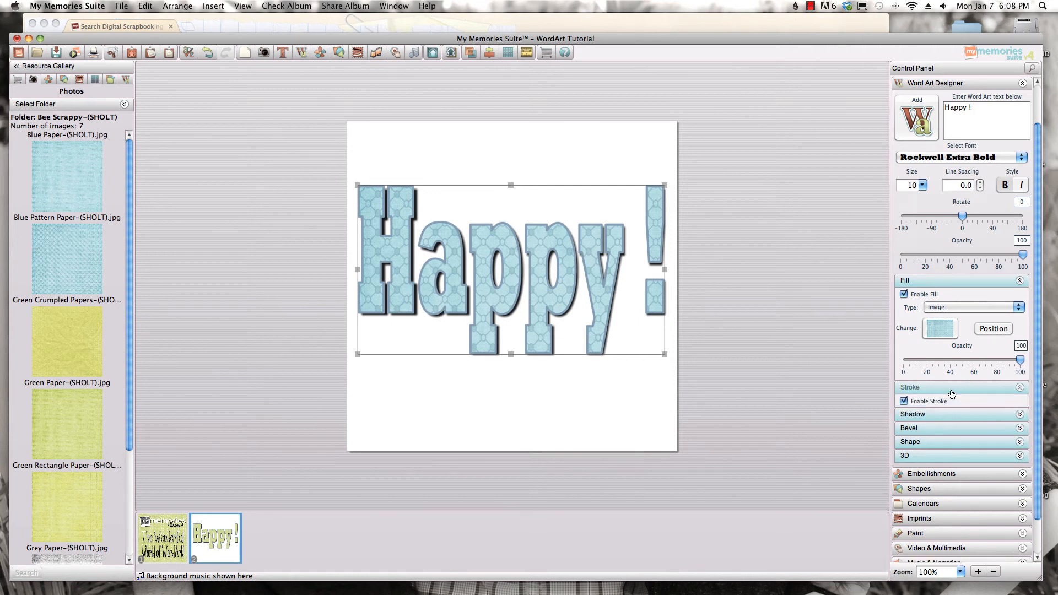
{"action": "left_click", "coordinate": [941, 345]}
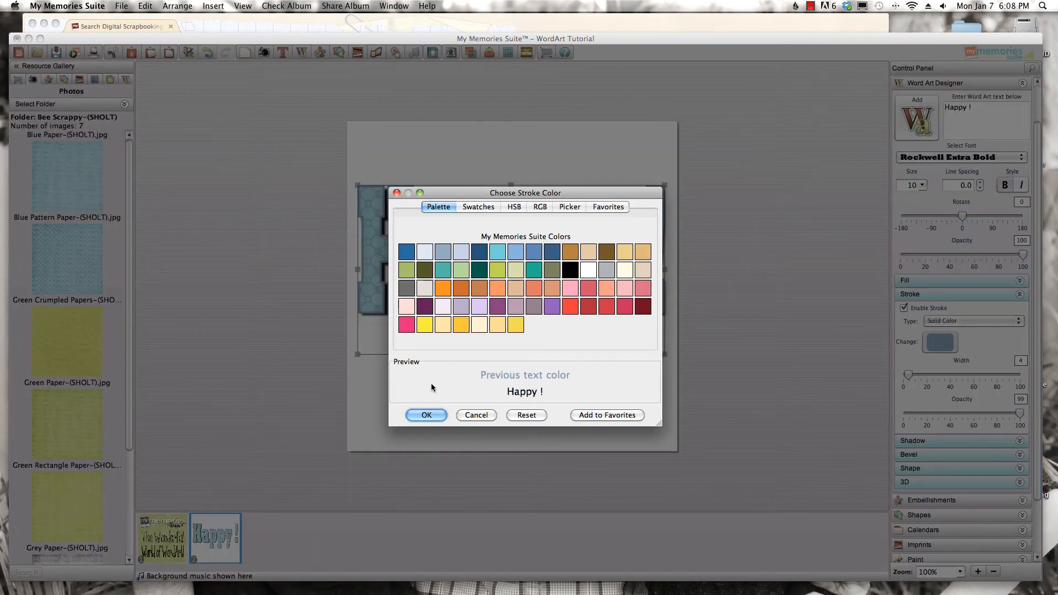
{"action": "left_click", "coordinate": [428, 416]}
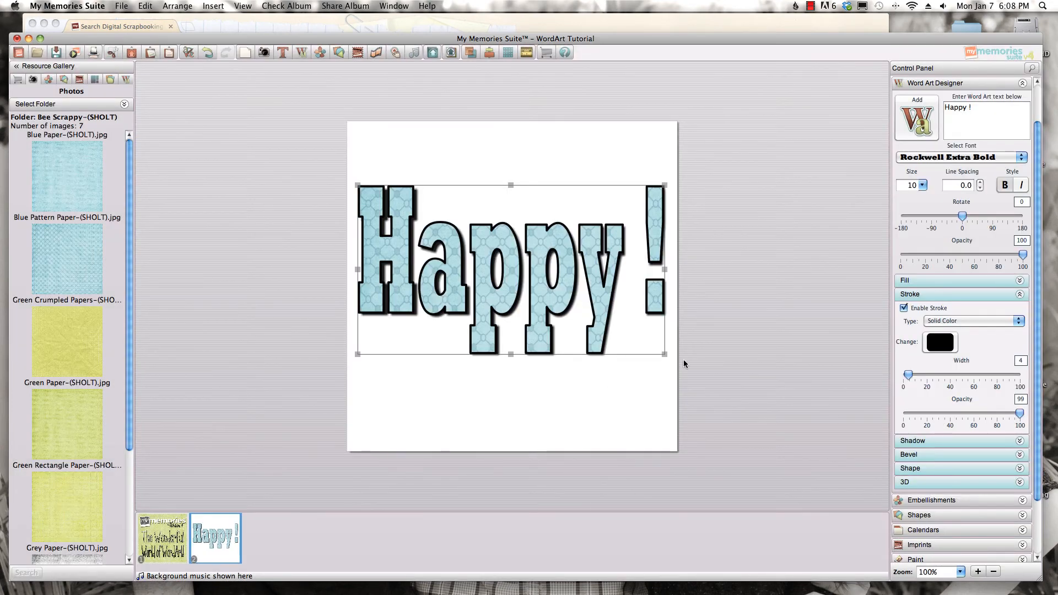
{"action": "scroll", "coordinate": [1038, 306], "scroll_direction": "down", "scroll_amount": 3}
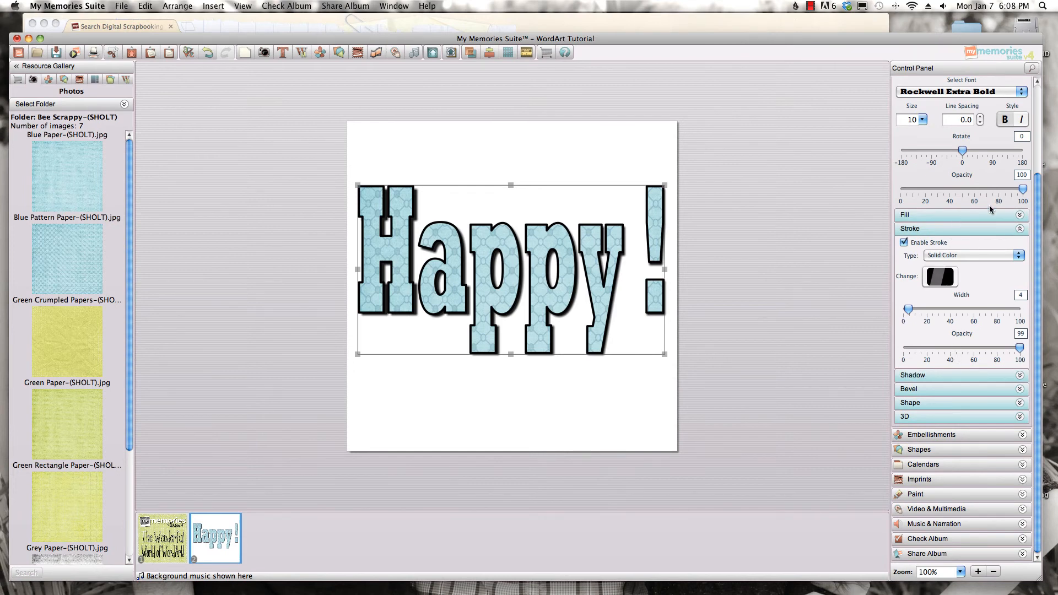
{"action": "left_click", "coordinate": [1015, 229]}
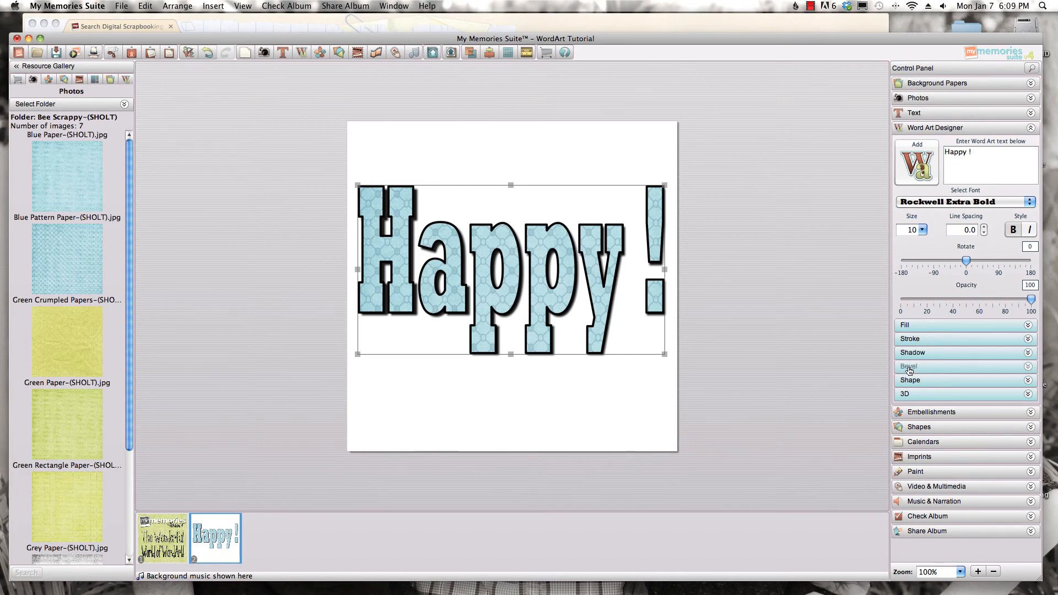
Enable the bevel effect on the word art and keep its shape set to Normal
{"action": "left_click", "coordinate": [909, 368]}
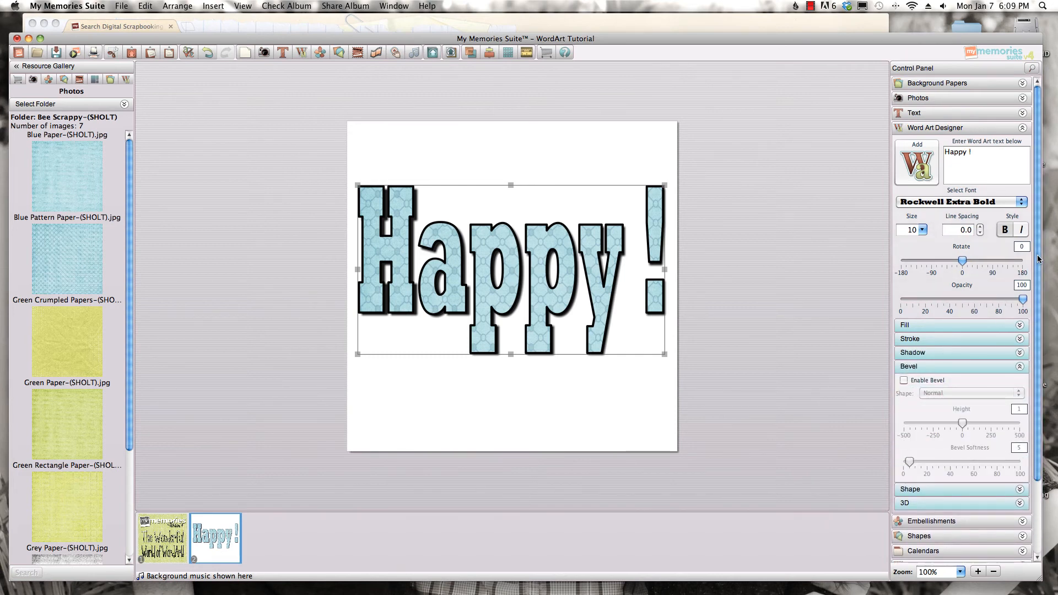
{"action": "left_click_drag", "start_coordinate": [1039, 259], "coordinate": [1038, 330]}
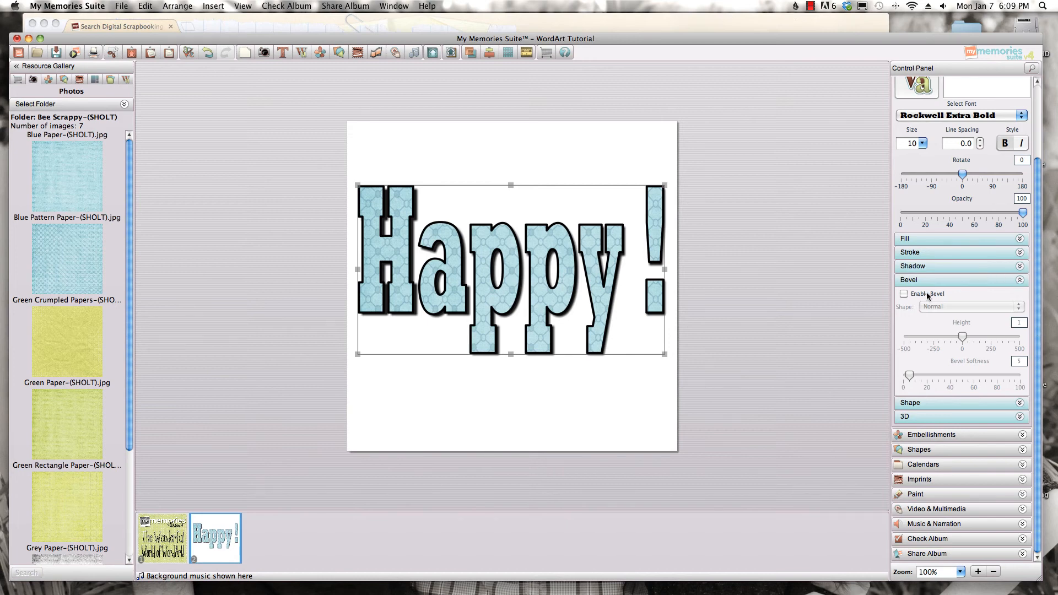
{"action": "left_click", "coordinate": [904, 294]}
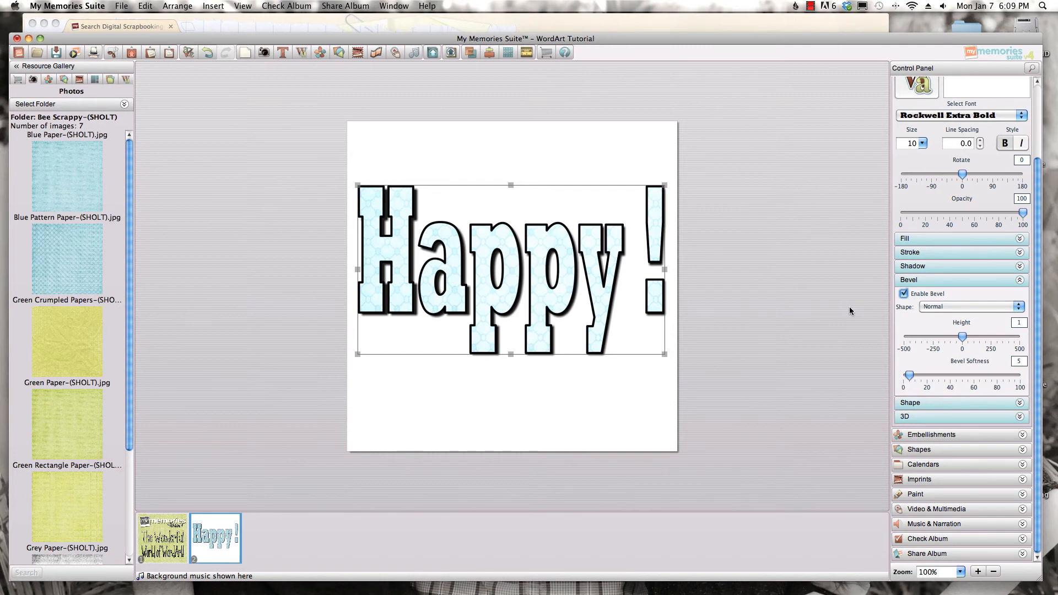
{"action": "left_click", "coordinate": [985, 308]}
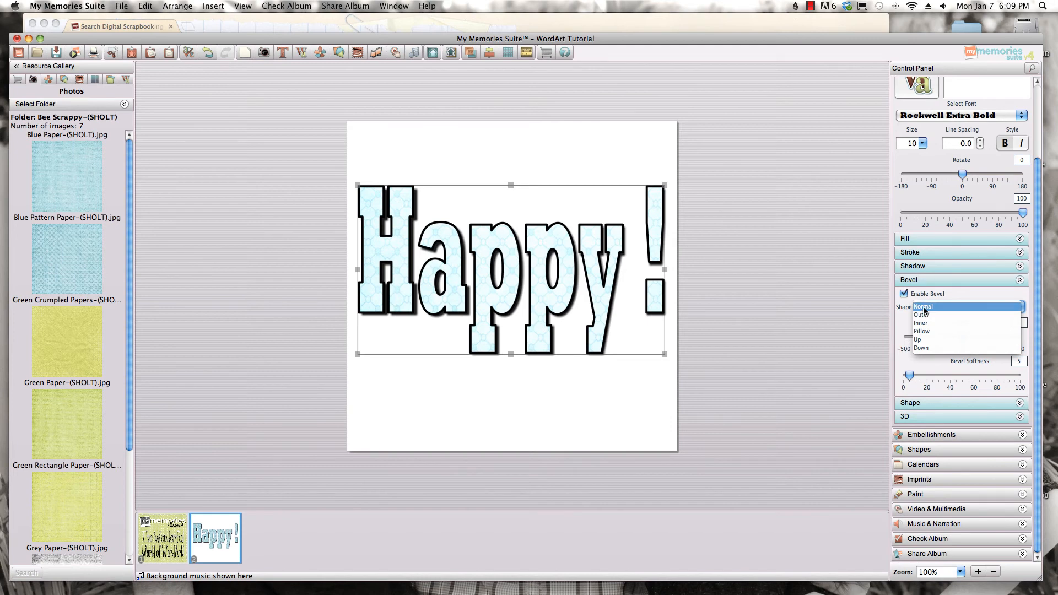
{"action": "left_click", "coordinate": [925, 310]}
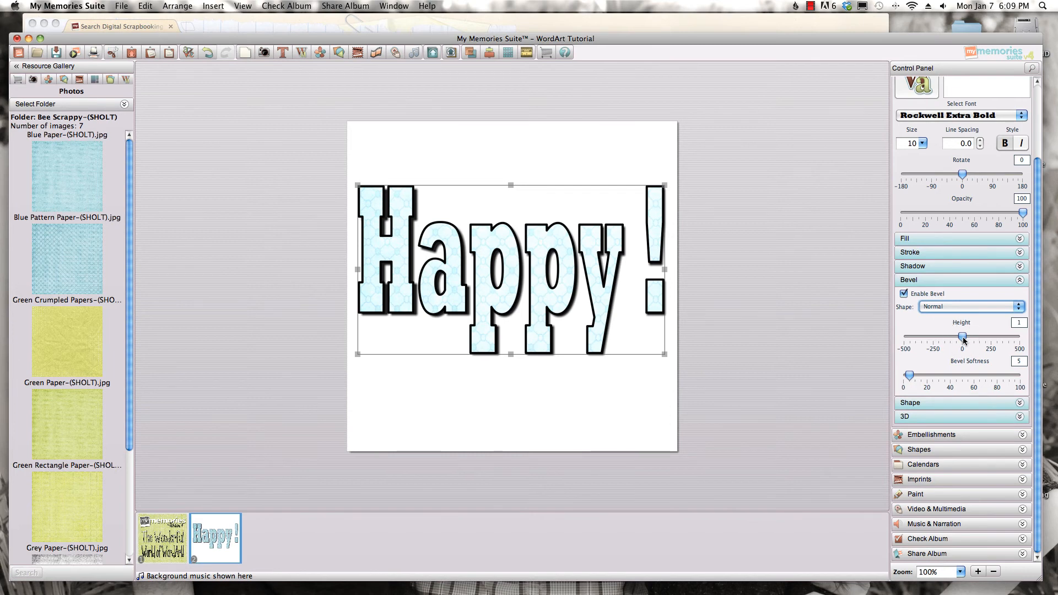
Set the word art's bevel height to 78 and bevel softness to 23, and close the bevel settings
{"action": "left_click_drag", "start_coordinate": [962, 336], "coordinate": [966, 337]}
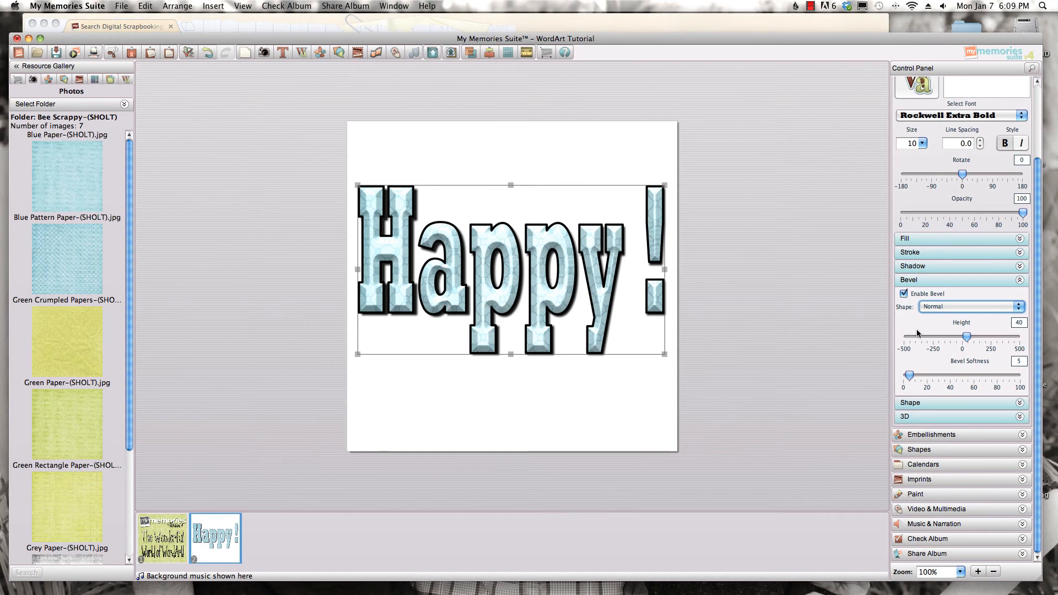
{"action": "left_click_drag", "start_coordinate": [966, 338], "coordinate": [970, 337]}
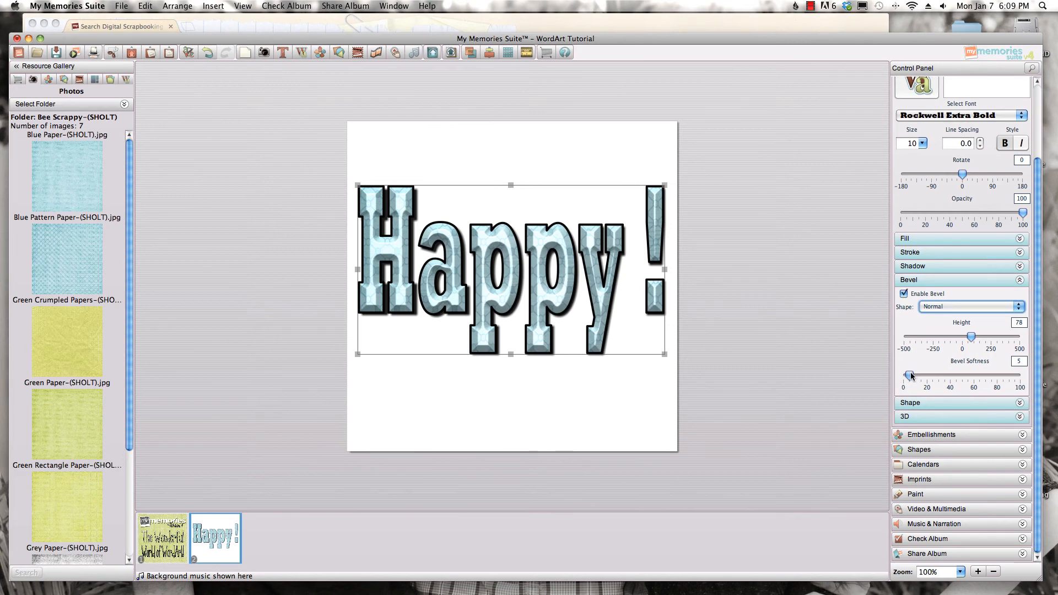
{"action": "left_click_drag", "start_coordinate": [909, 375], "coordinate": [921, 375]}
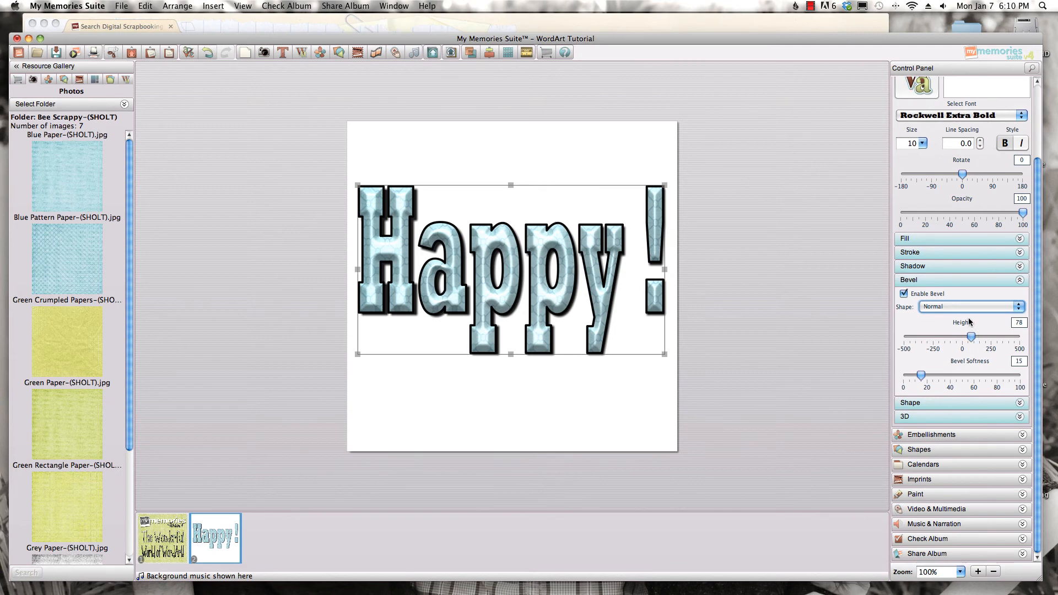
{"action": "left_click_drag", "start_coordinate": [921, 375], "coordinate": [930, 376]}
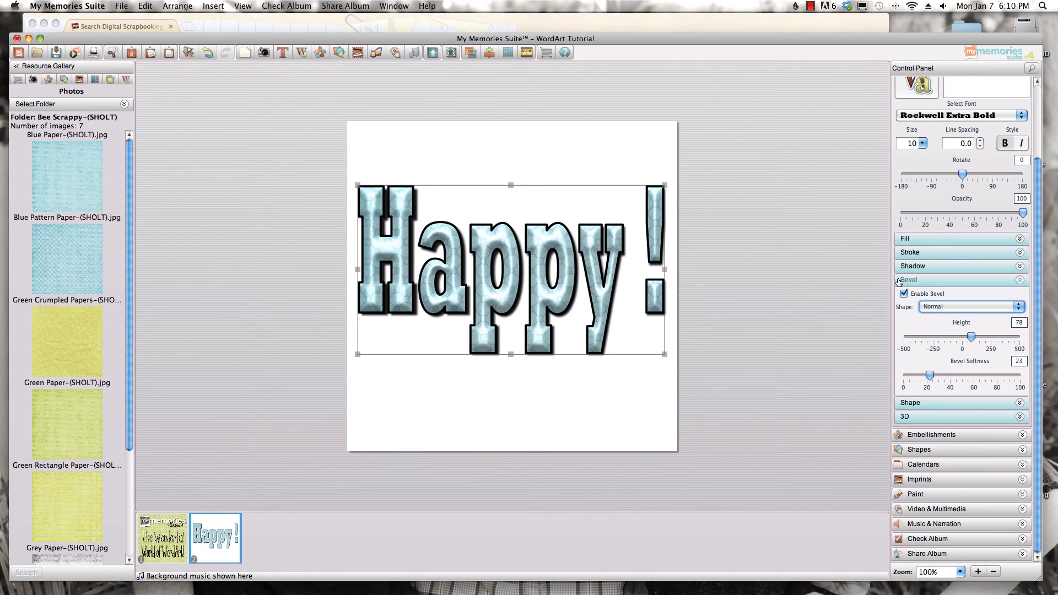
{"action": "left_click", "coordinate": [1019, 280]}
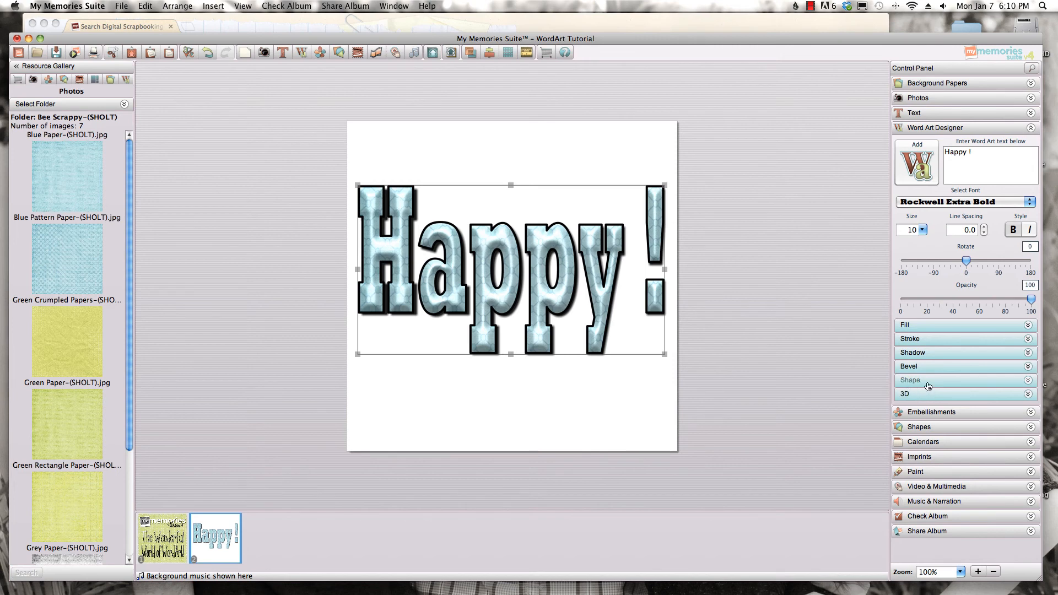
Enable the arc shape on the word art, try a stronger curve of 281, and set the angle to 102
{"action": "left_click", "coordinate": [921, 383]}
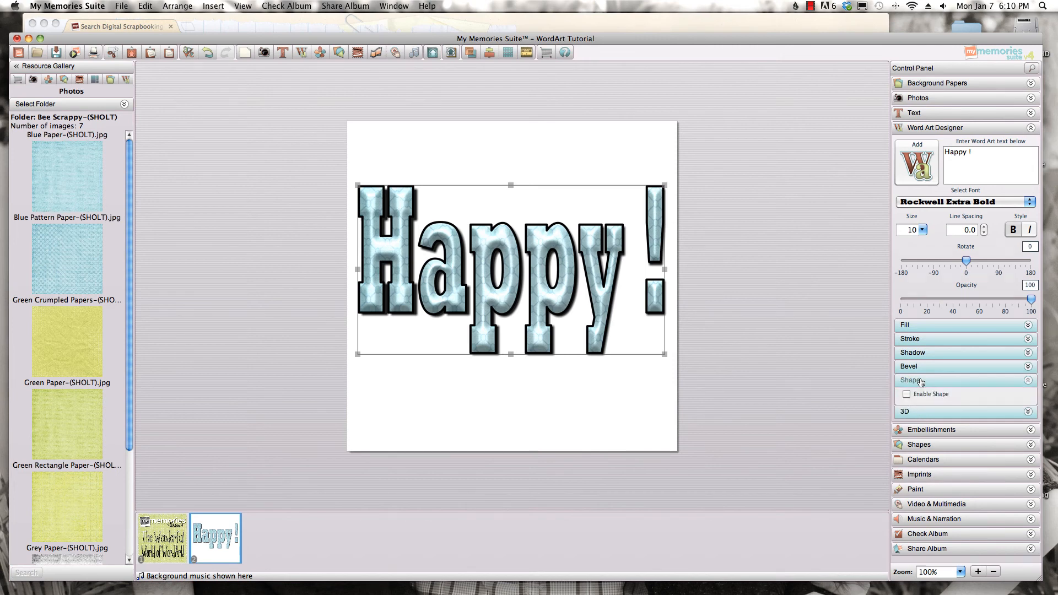
{"action": "scroll", "coordinate": [1039, 306], "scroll_direction": "down", "scroll_amount": 5}
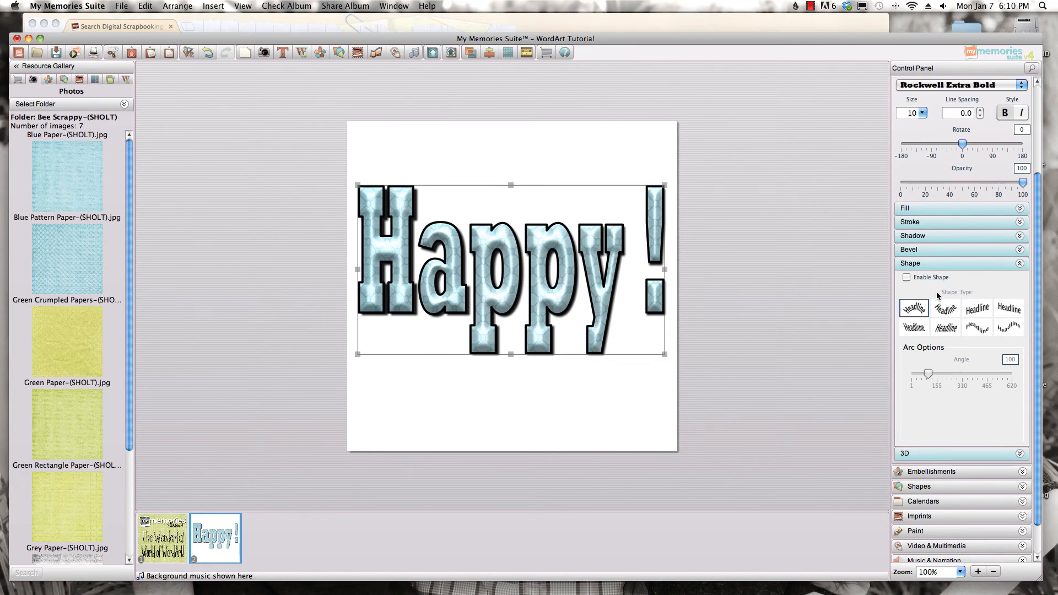
{"action": "left_click", "coordinate": [906, 278]}
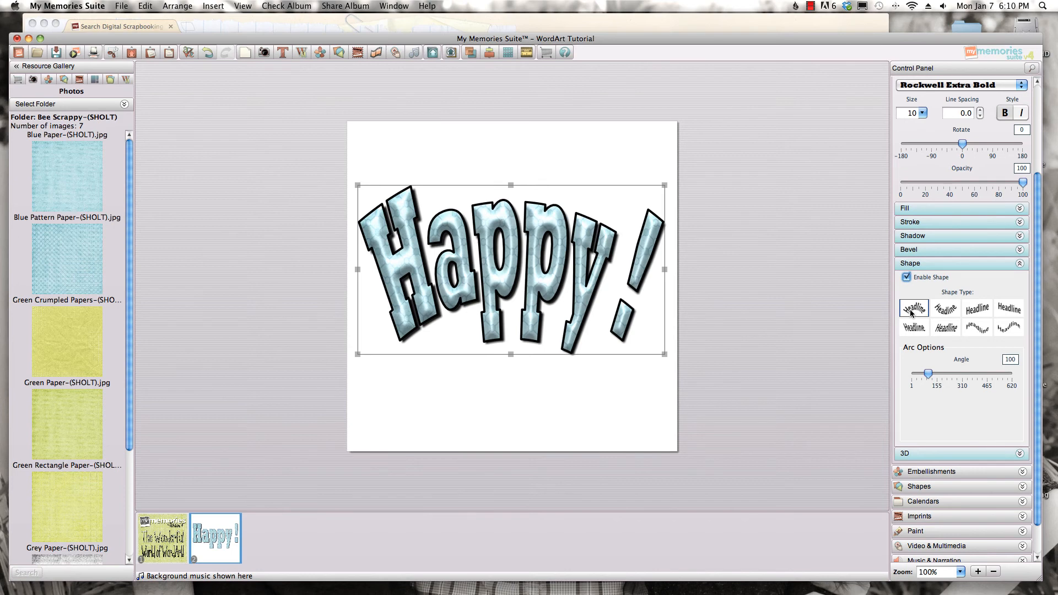
{"action": "left_click_drag", "start_coordinate": [928, 374], "coordinate": [957, 377]}
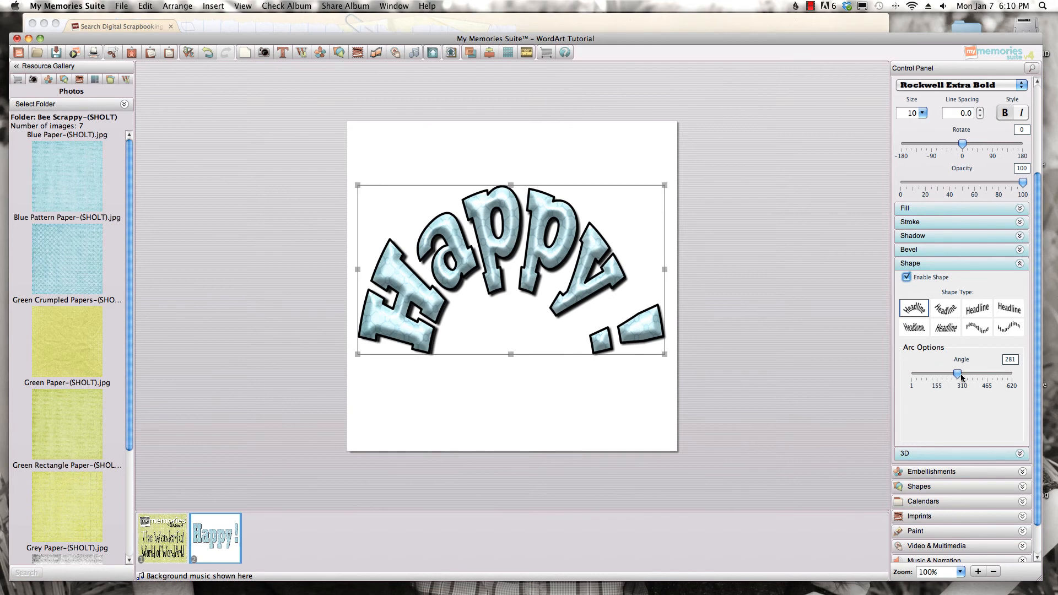
{"action": "left_click_drag", "start_coordinate": [958, 375], "coordinate": [929, 375]}
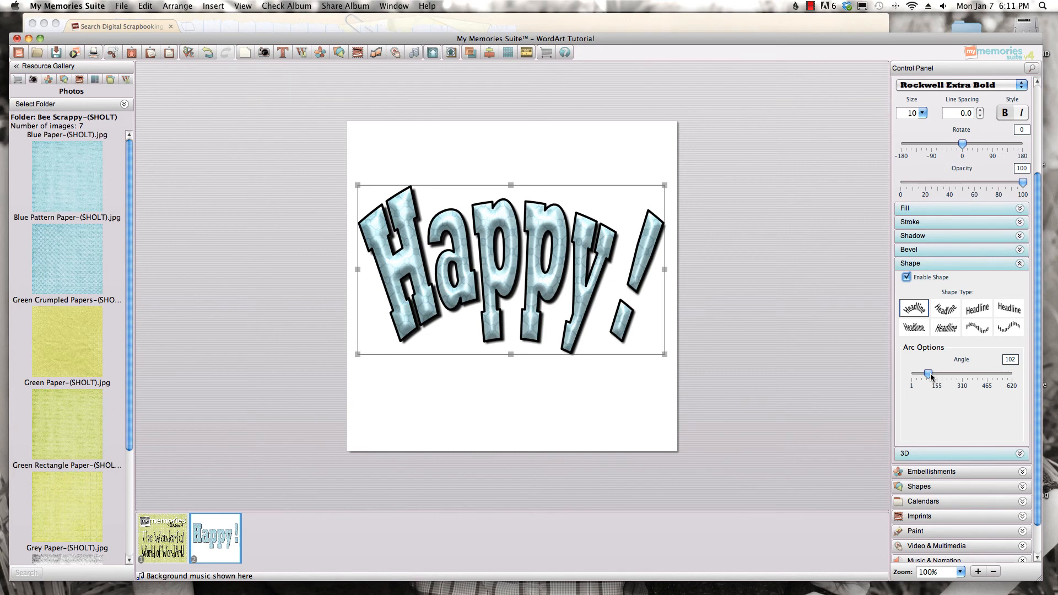
Try the downward arc, wave and both shear shape types on the word art, and reapply the upward arc
{"action": "left_click", "coordinate": [937, 309]}
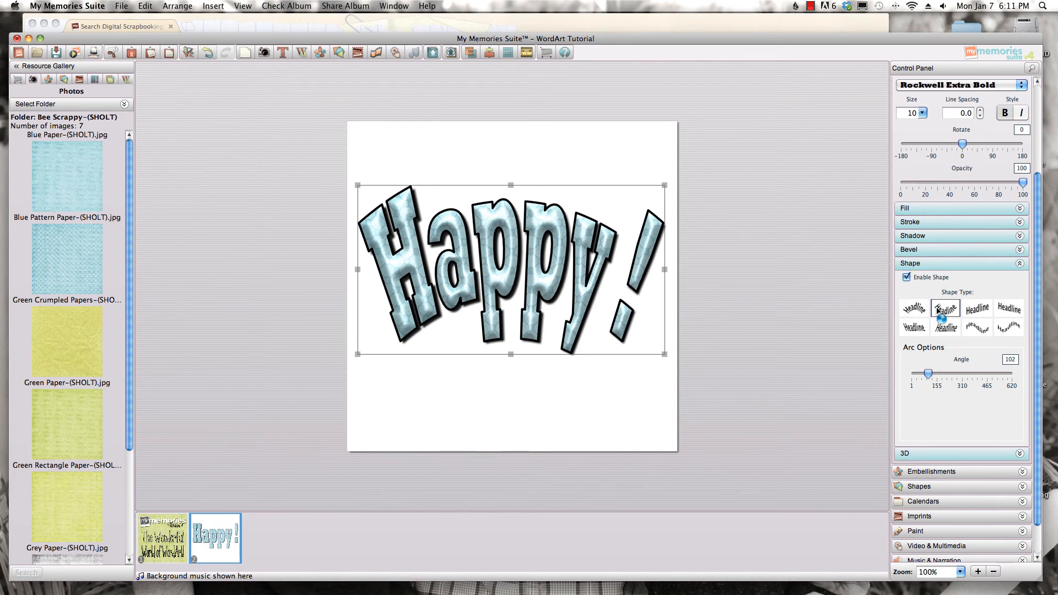
{"action": "left_click", "coordinate": [978, 309]}
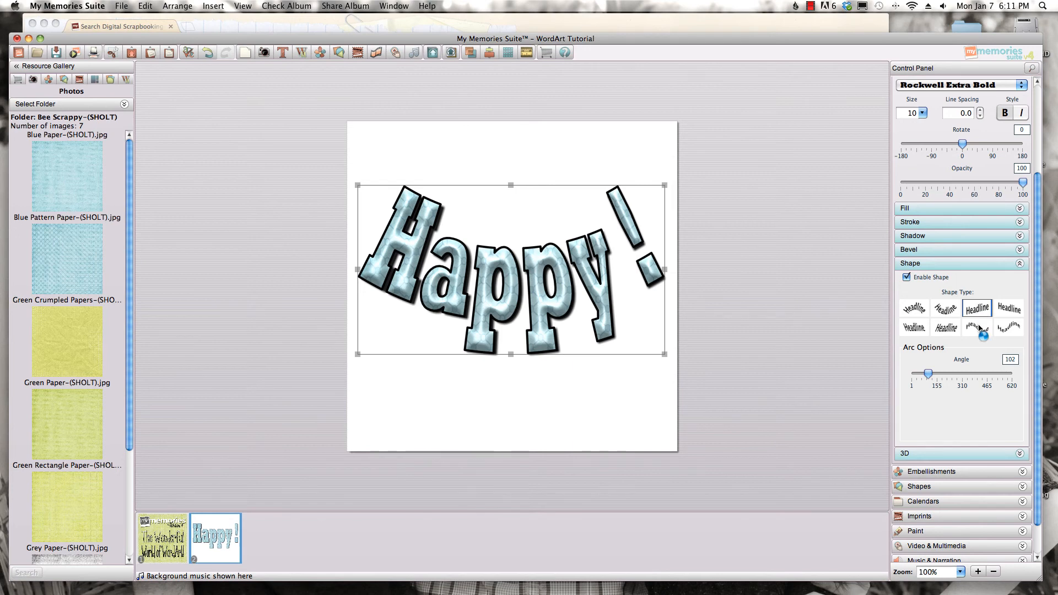
{"action": "left_click", "coordinate": [978, 328]}
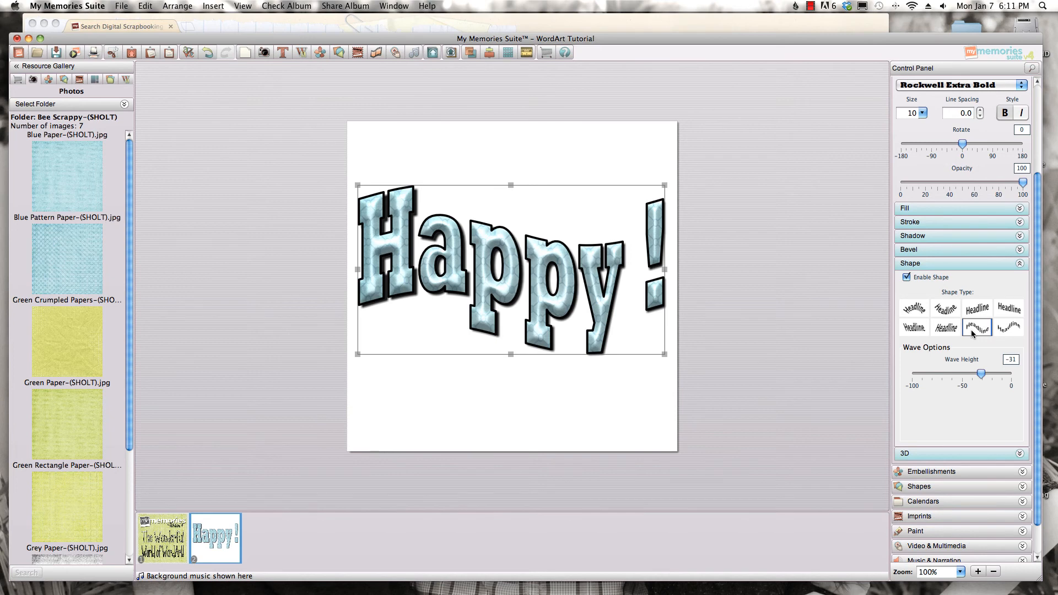
{"action": "left_click", "coordinate": [946, 328]}
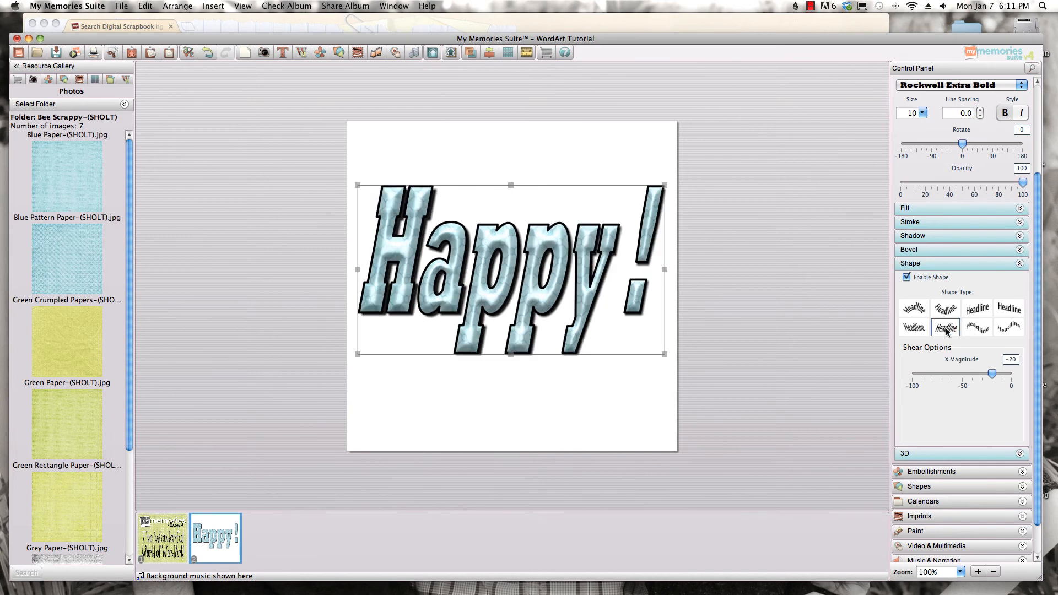
{"action": "left_click", "coordinate": [918, 332]}
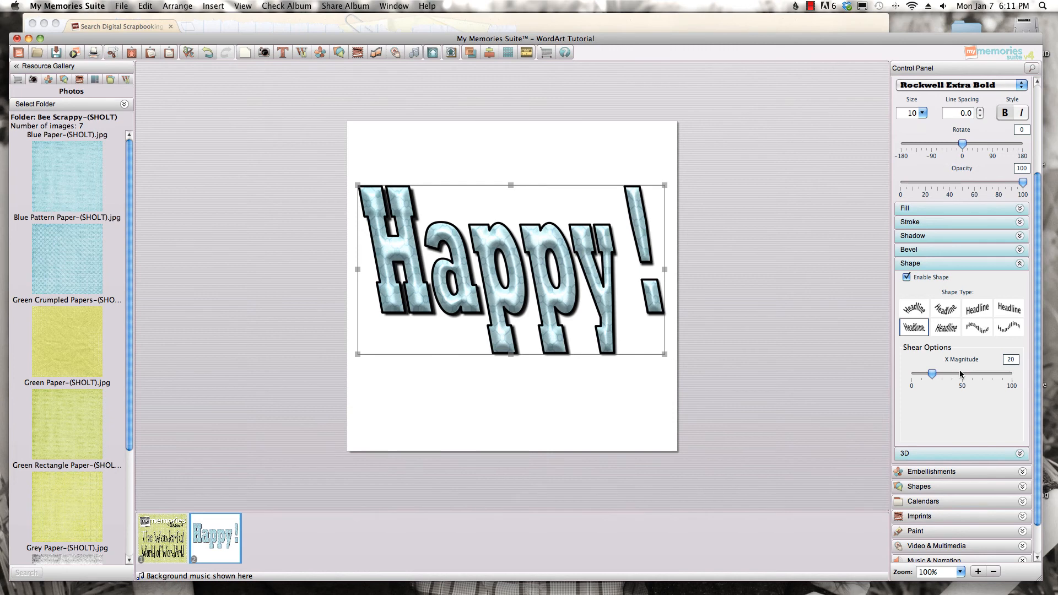
{"action": "left_click", "coordinate": [913, 310]}
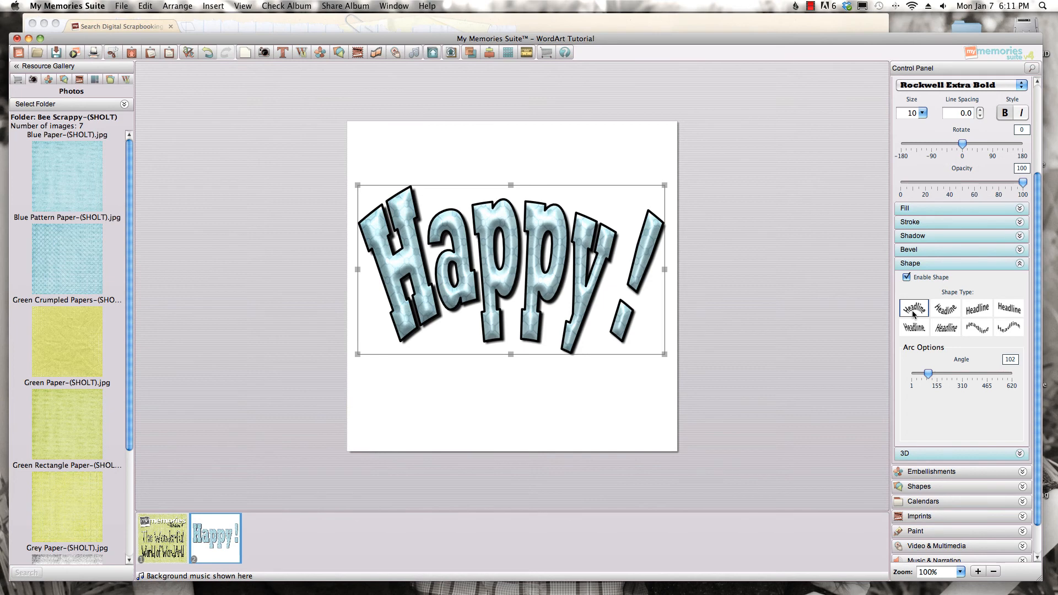
Enable the 3D effect on the word art and set its edge color to bright pink
{"action": "left_click", "coordinate": [925, 453]}
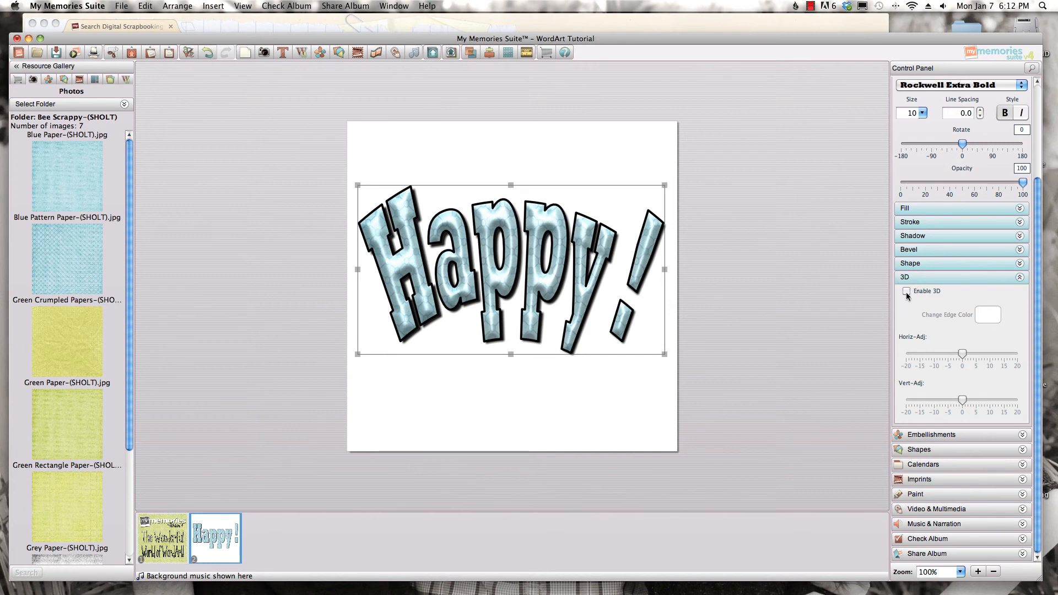
{"action": "left_click", "coordinate": [906, 292]}
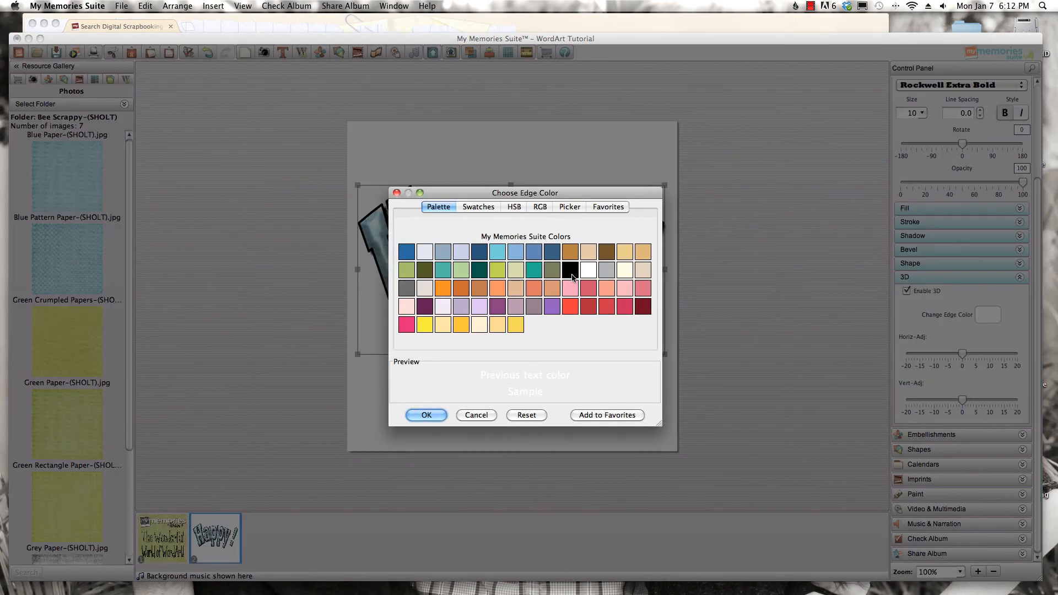
{"action": "left_click", "coordinate": [406, 324]}
{"action": "left_click", "coordinate": [425, 415]}
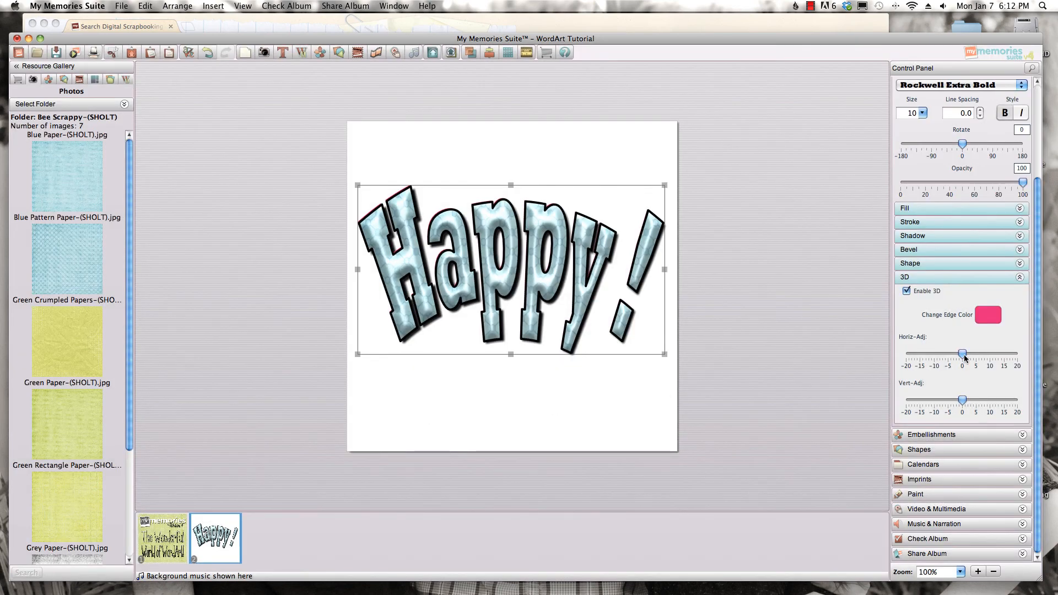
Try a 3D horizontal adjustment of about 10 and a vertical one of about 9, and disable the 3D effect
{"action": "left_click_drag", "start_coordinate": [963, 355], "coordinate": [975, 355]}
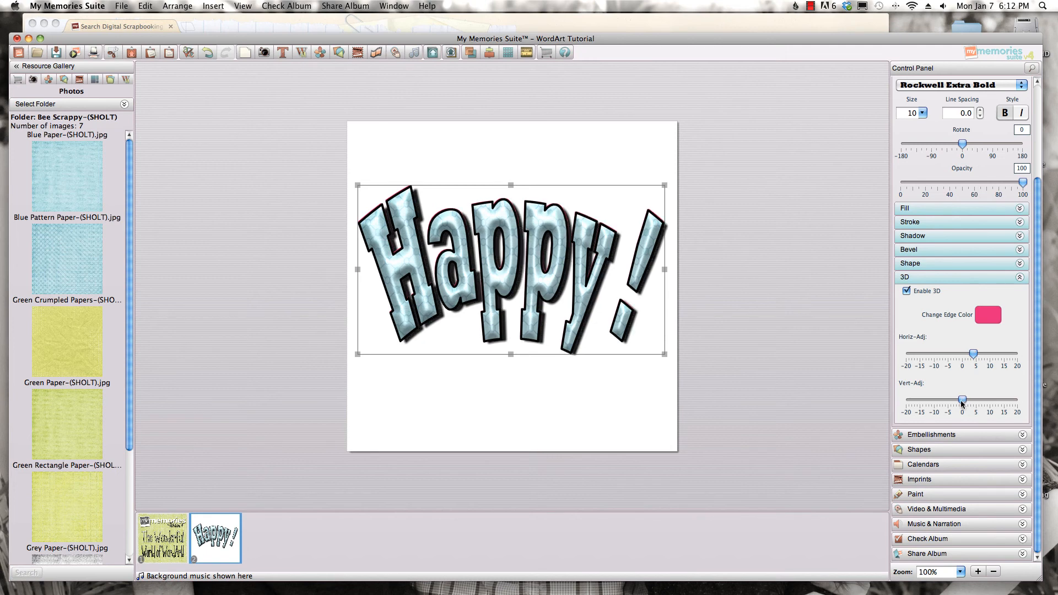
{"action": "left_click_drag", "start_coordinate": [962, 403], "coordinate": [987, 401]}
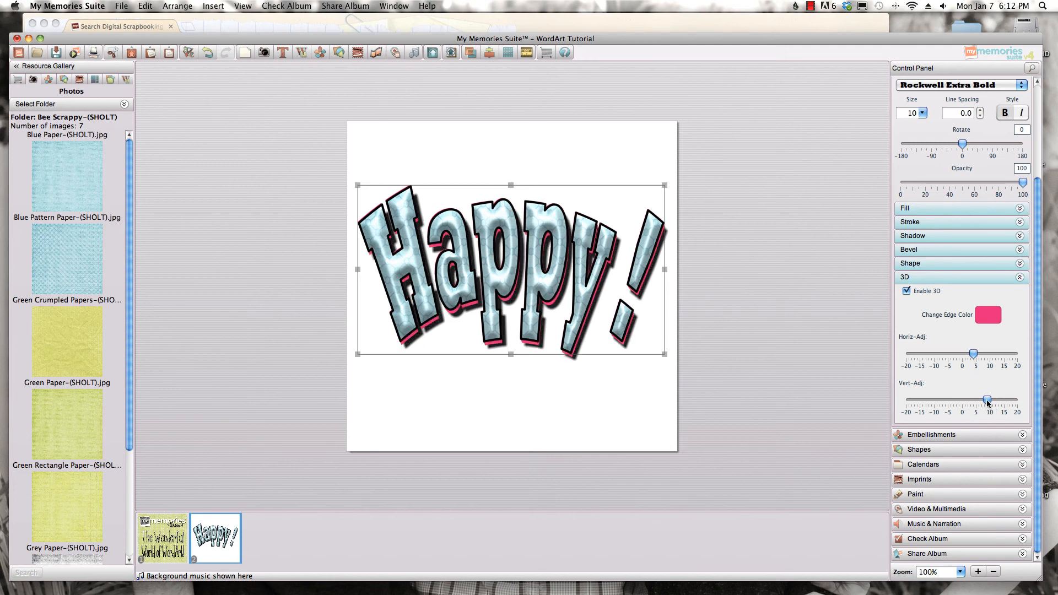
{"action": "left_click_drag", "start_coordinate": [974, 354], "coordinate": [991, 355]}
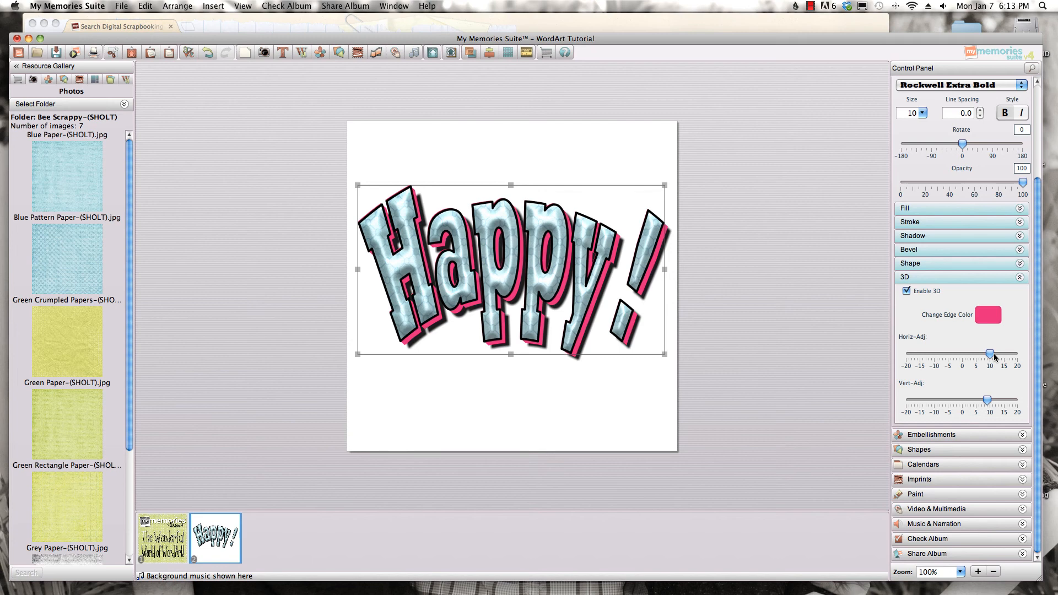
{"action": "left_click", "coordinate": [908, 292]}
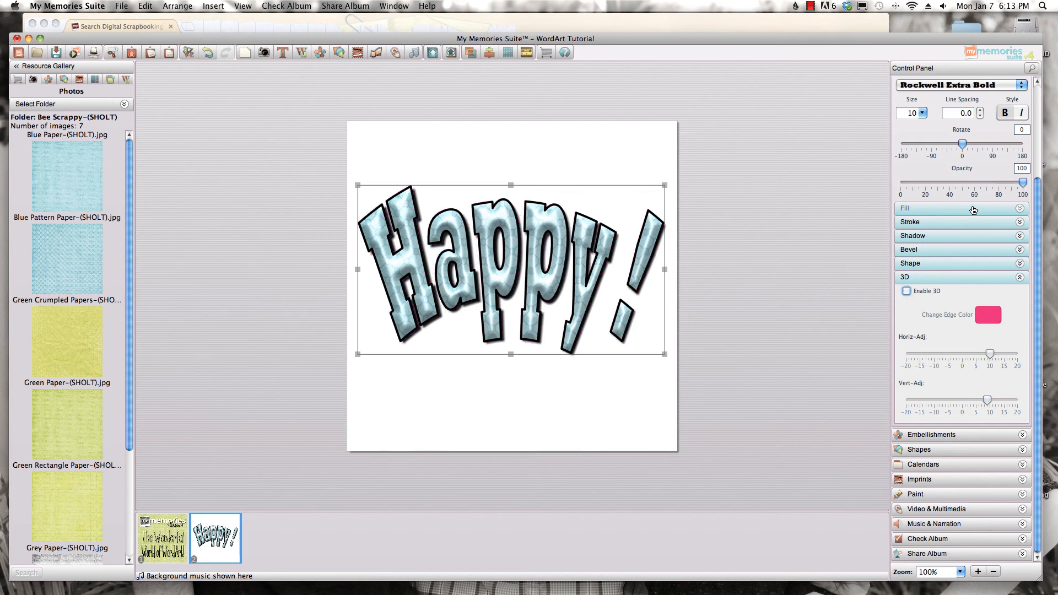
Reopen the word art's shape settings and disable the shape effect
{"action": "left_click_drag", "start_coordinate": [1038, 301], "coordinate": [1033, 194]}
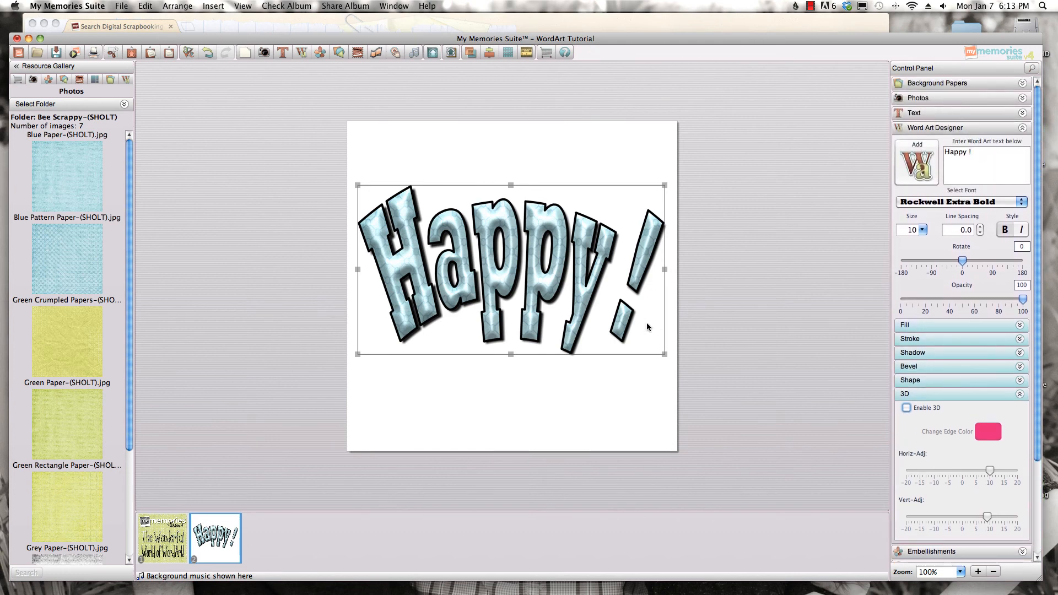
{"action": "left_click", "coordinate": [917, 380]}
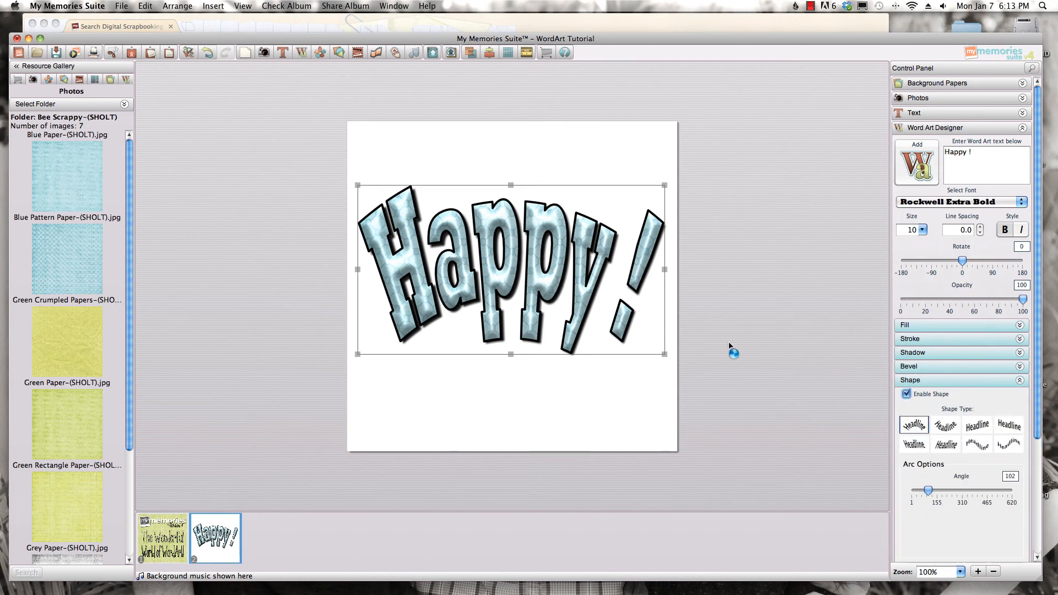
Switch to Chrome, view the A Dogs Life Wordart Set product page in the word art search results, and return to My Memories Suite
{"action": "left_click", "coordinate": [297, 25]}
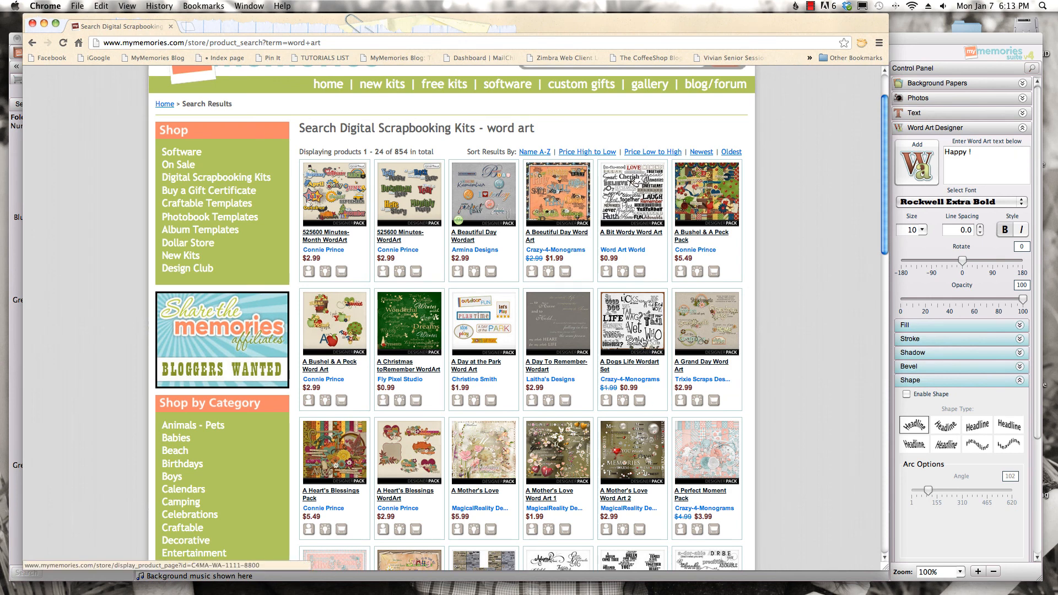
{"action": "left_click", "coordinate": [643, 343]}
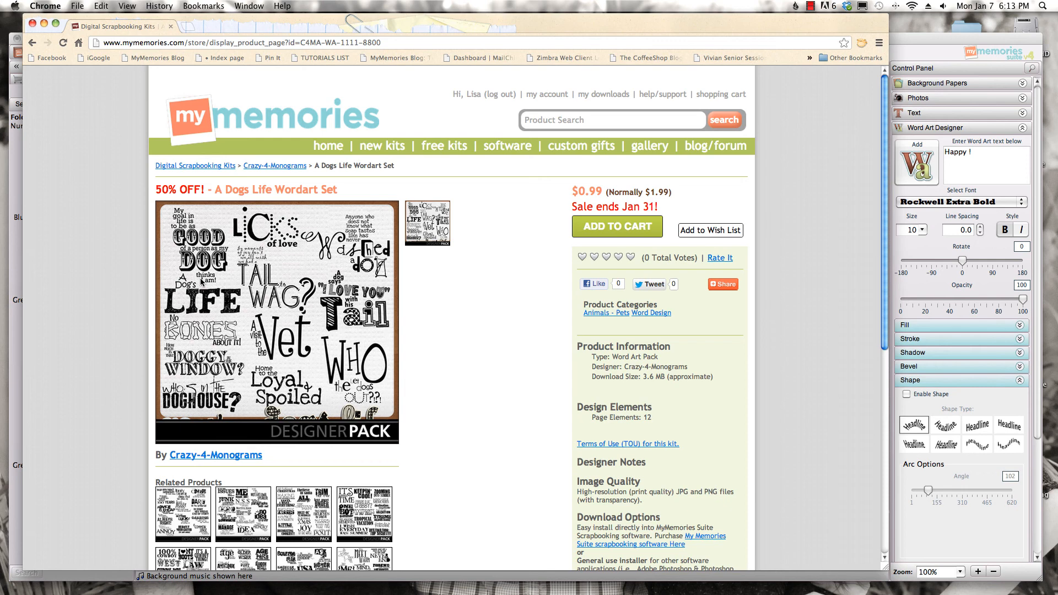
{"action": "left_click", "coordinate": [925, 41]}
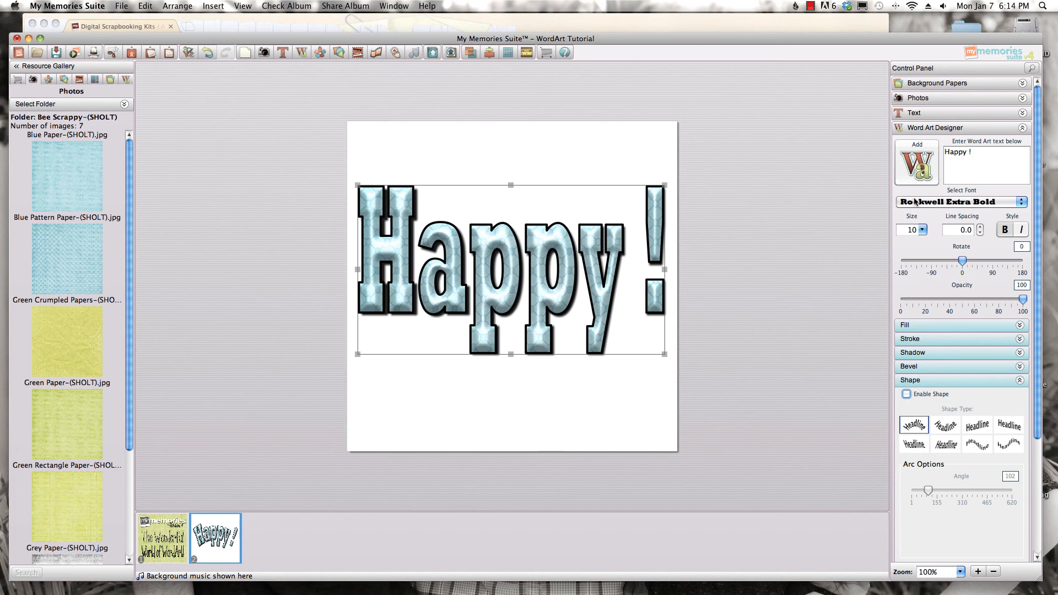
Shrink the word art, change its text to "Birthday", and stretch it wider across the upper part of the page
{"action": "left_click", "coordinate": [484, 299]}
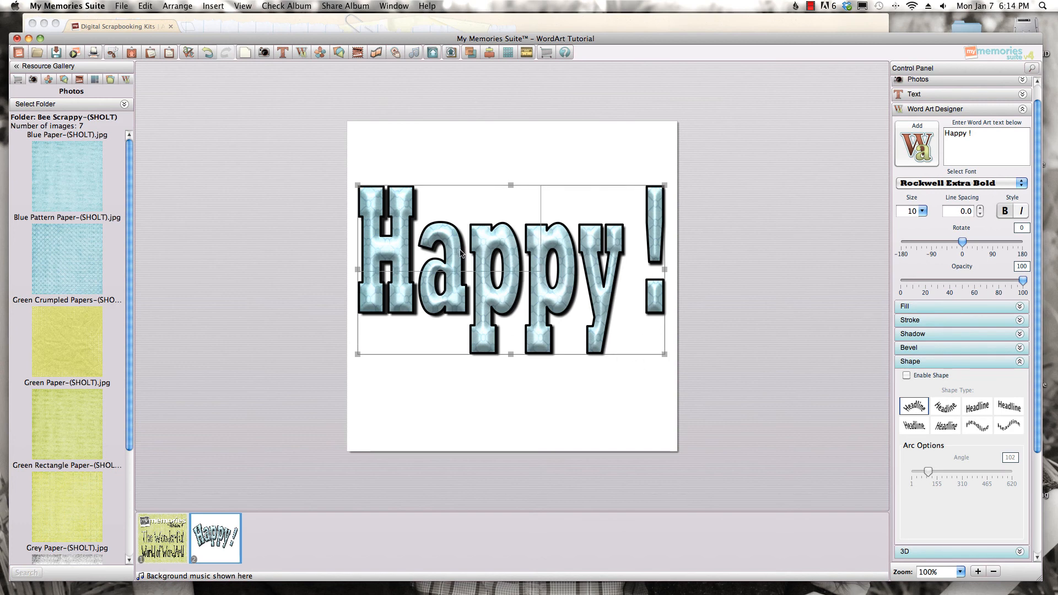
{"action": "left_click_drag", "start_coordinate": [460, 243], "coordinate": [507, 229]}
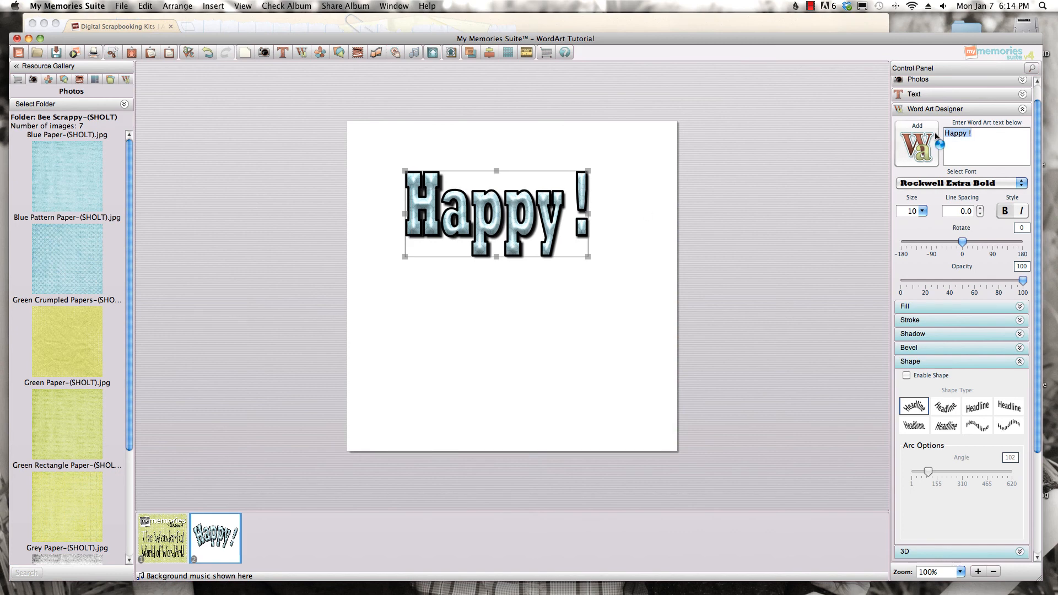
{"action": "type", "text": "Birt"}
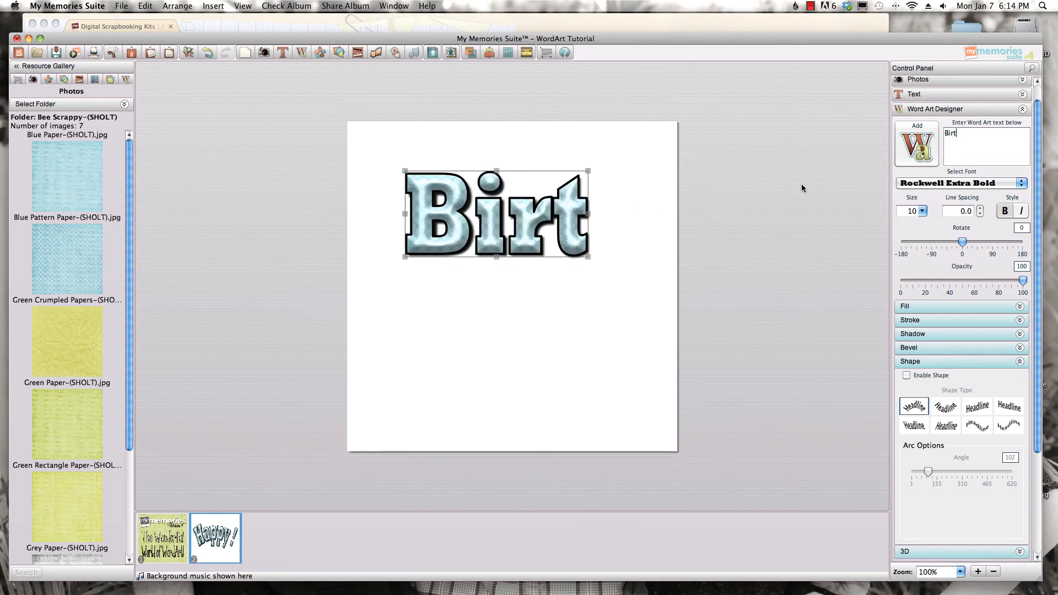
{"action": "type", "text": "hday"}
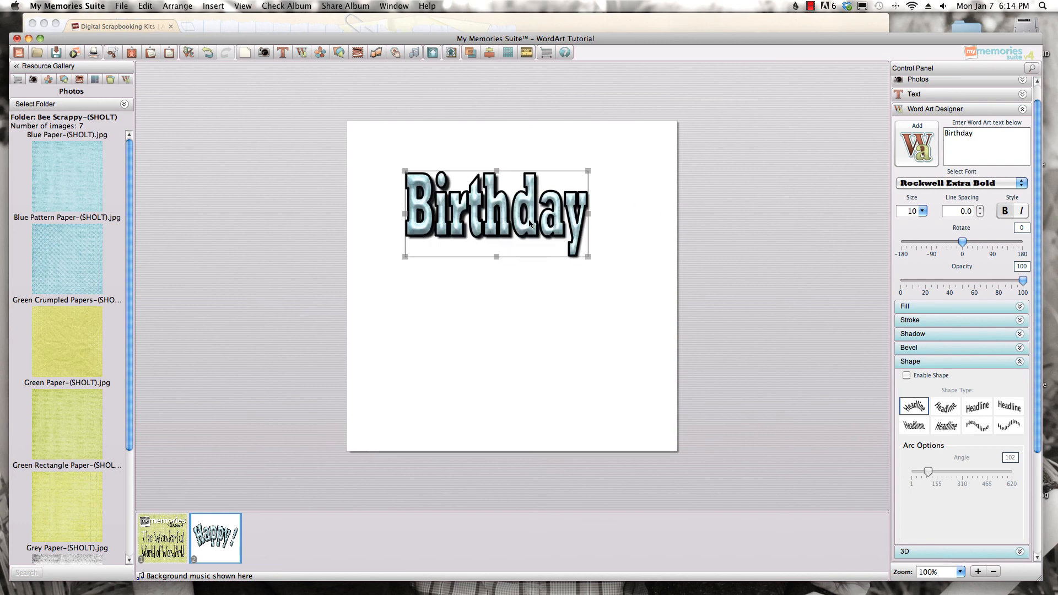
{"action": "left_click_drag", "start_coordinate": [528, 220], "coordinate": [501, 221]}
{"action": "left_click_drag", "start_coordinate": [561, 255], "coordinate": [639, 243]}
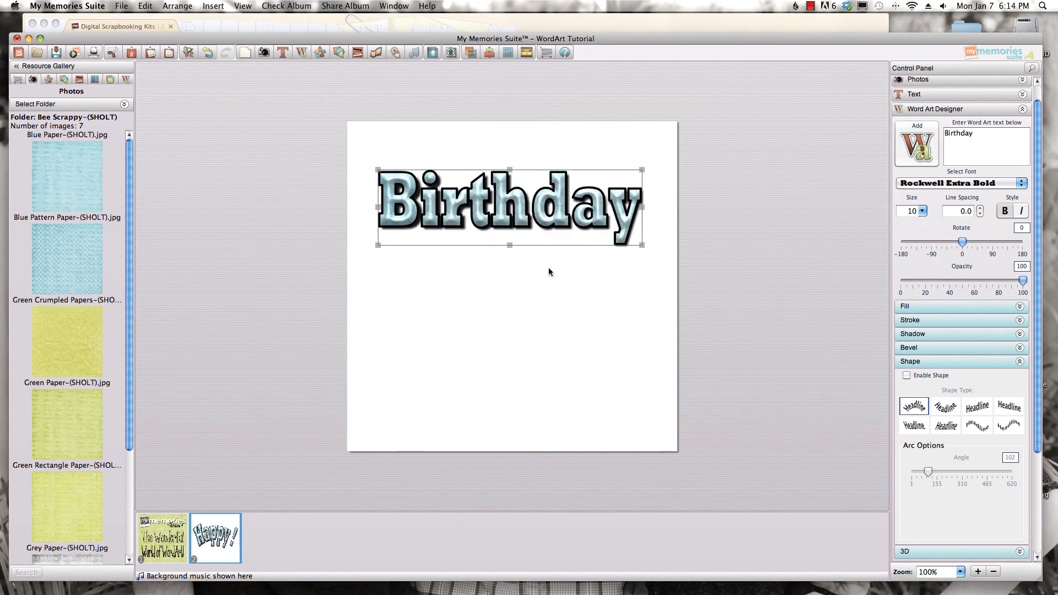
Add a second word art below the "Birthday" one and set its text to "Happy"
{"action": "left_click", "coordinate": [757, 239]}
{"action": "left_click", "coordinate": [916, 161]}
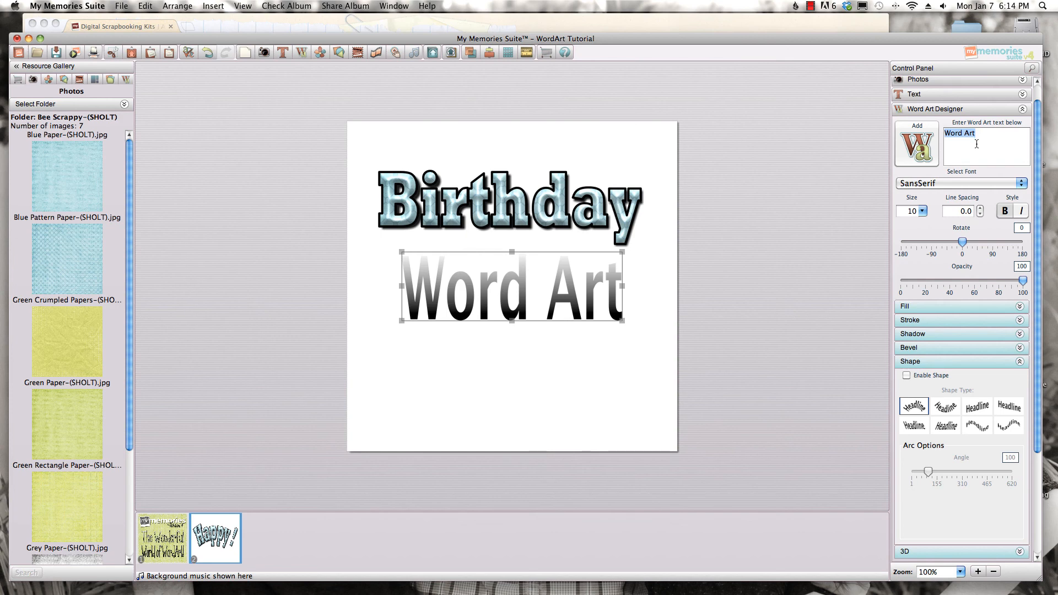
{"action": "type", "text": "Happy"}
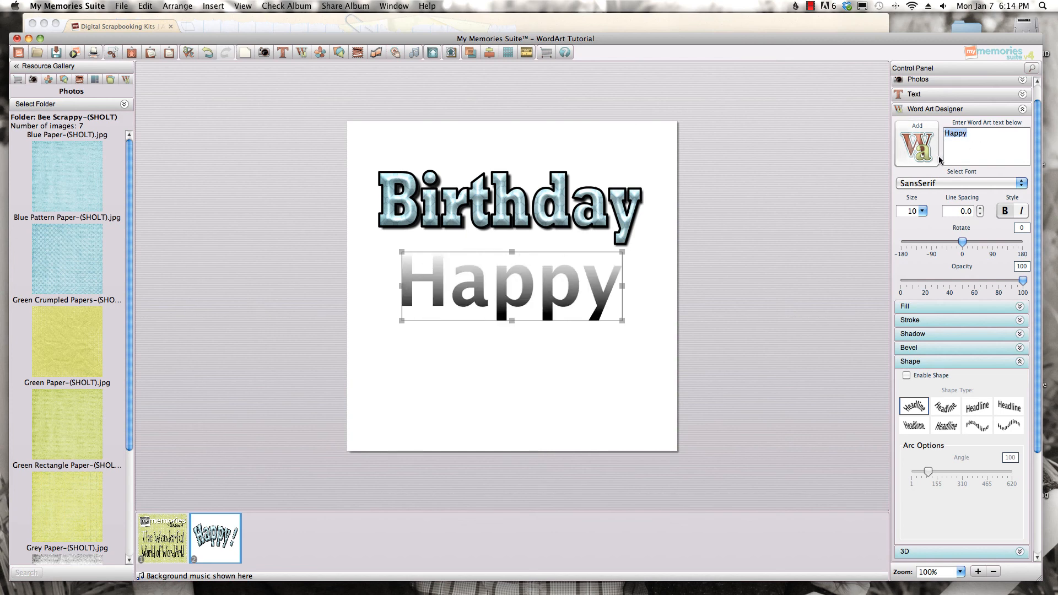
Change the "Happy" word art's font from SansSerif to the thin P22 script font listed just before Palatino
{"action": "left_click", "coordinate": [934, 184]}
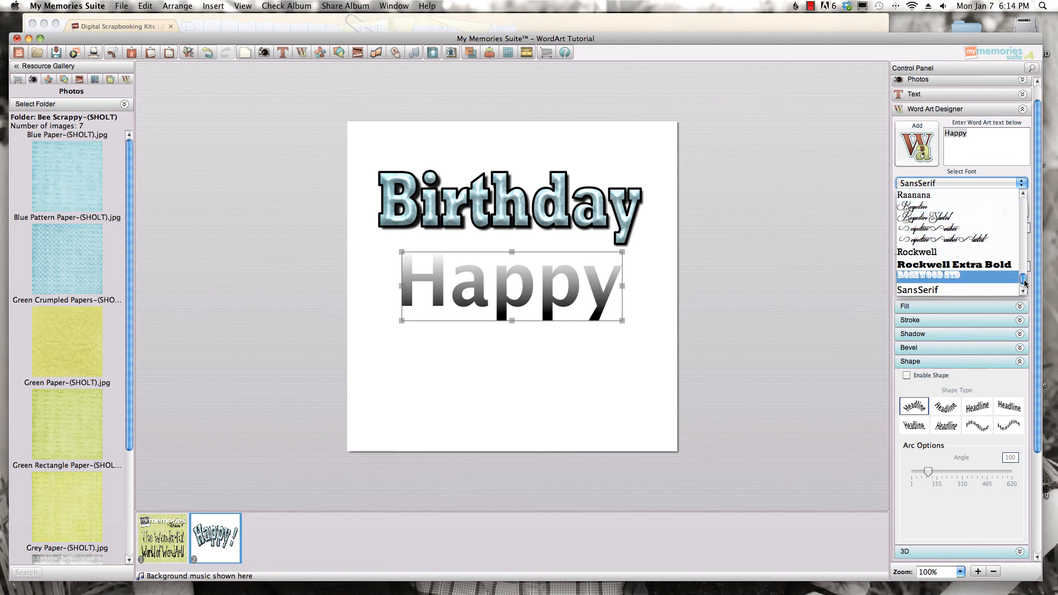
{"action": "left_click_drag", "start_coordinate": [1023, 282], "coordinate": [1022, 223]}
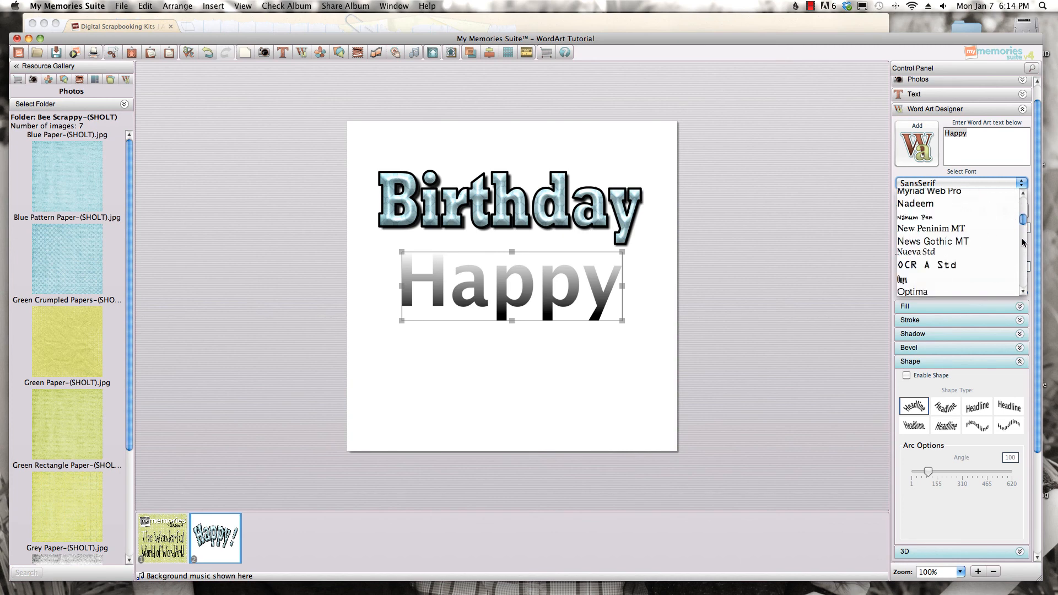
{"action": "scroll", "coordinate": [1024, 289], "scroll_direction": "down", "scroll_amount": 5}
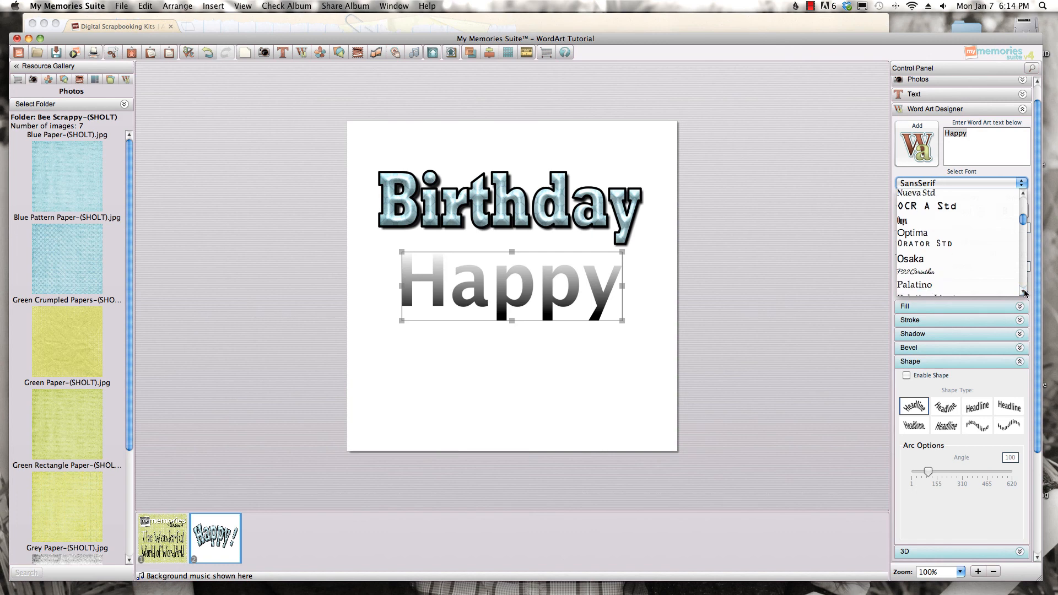
{"action": "left_click", "coordinate": [943, 274]}
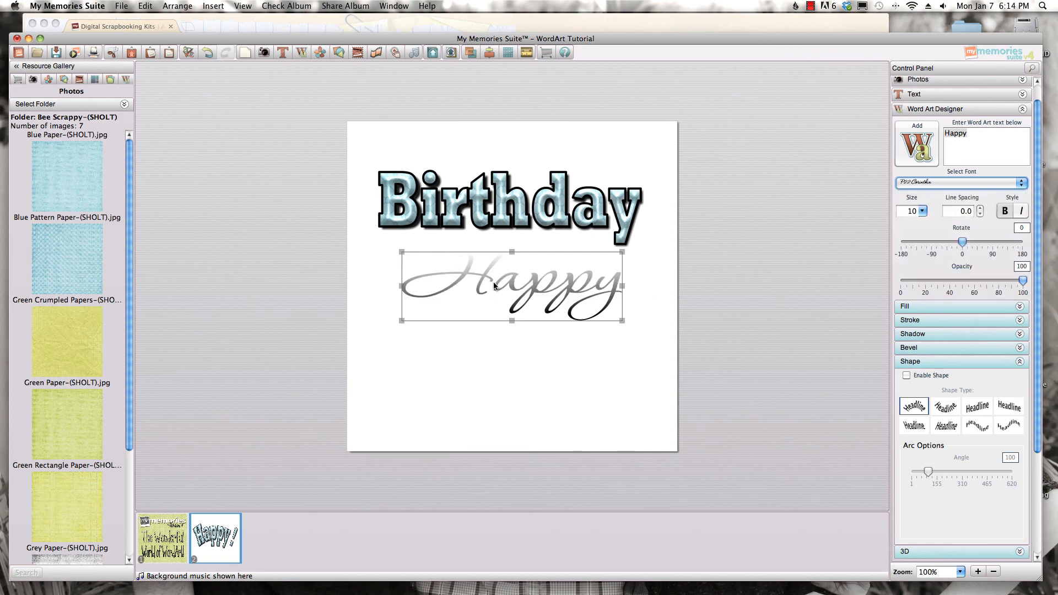
Change the fill type of the "Happy" word art to Solid Color
{"action": "left_click", "coordinate": [899, 307]}
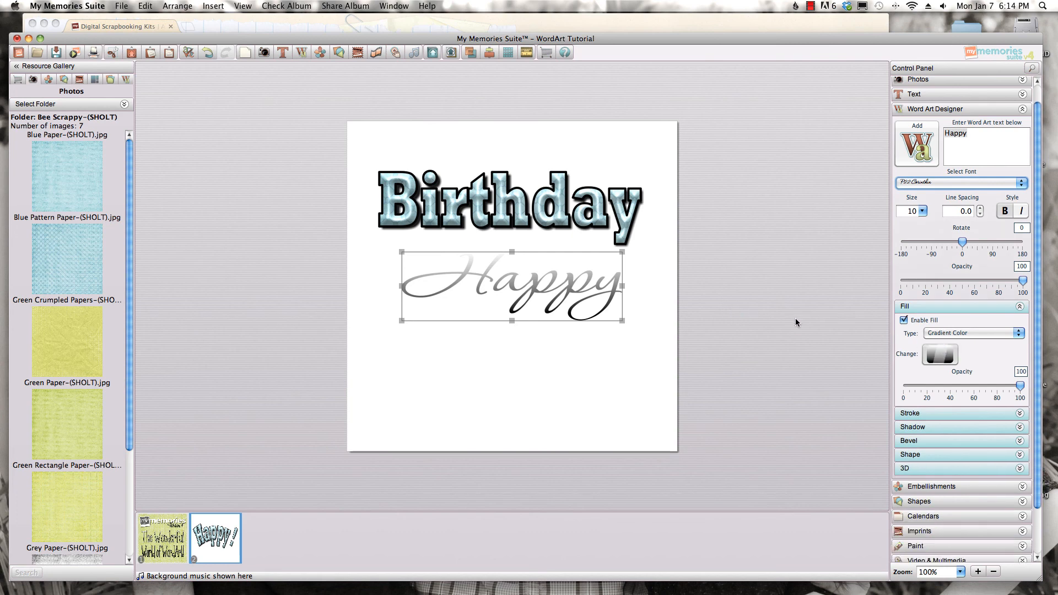
{"action": "left_click", "coordinate": [936, 352]}
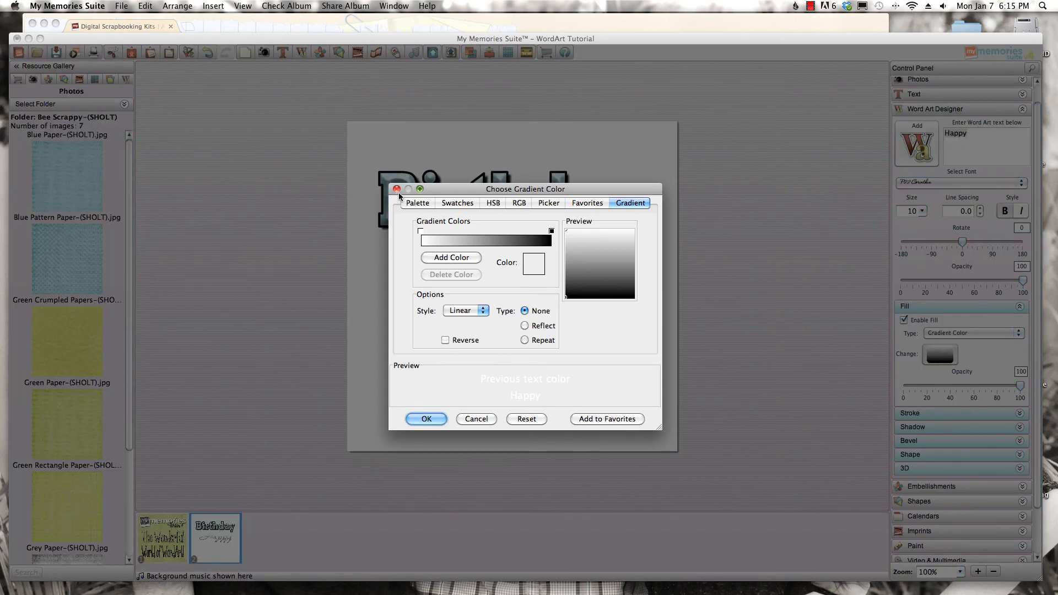
{"action": "left_click", "coordinate": [396, 189]}
{"action": "left_click", "coordinate": [964, 333]}
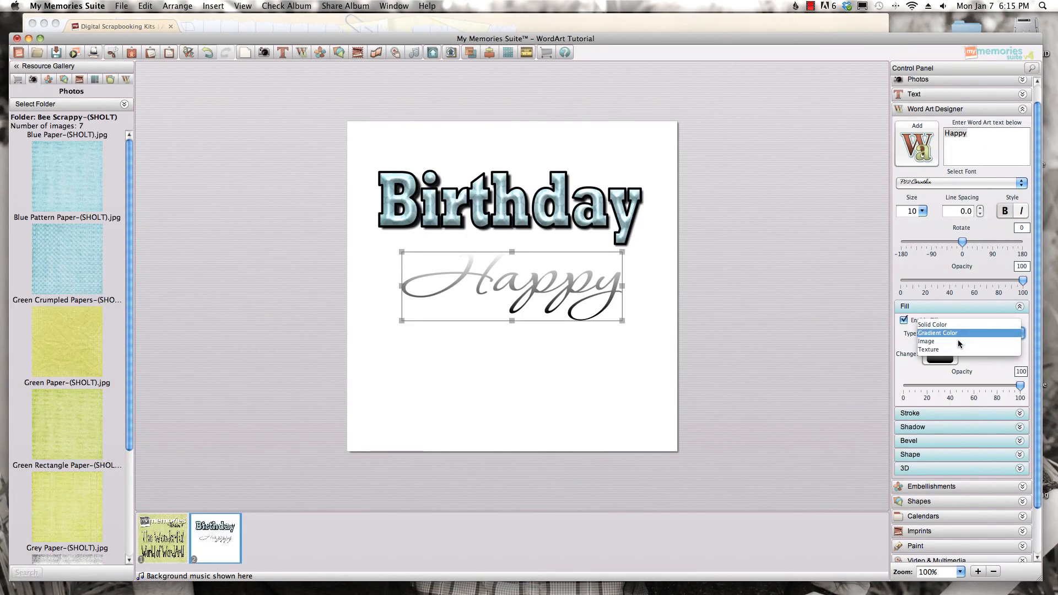
{"action": "left_click", "coordinate": [954, 323]}
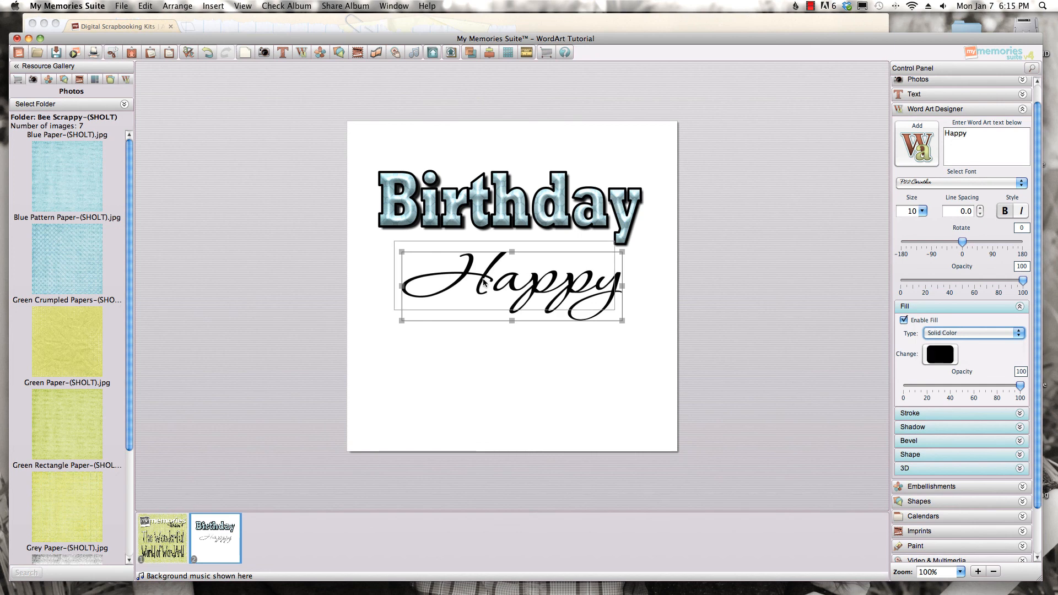
Shrink the "Happy" word art, place it just above the start of "Birthday" at the page's left edge, and narrow it slightly
{"action": "left_click_drag", "start_coordinate": [436, 180], "coordinate": [436, 163]}
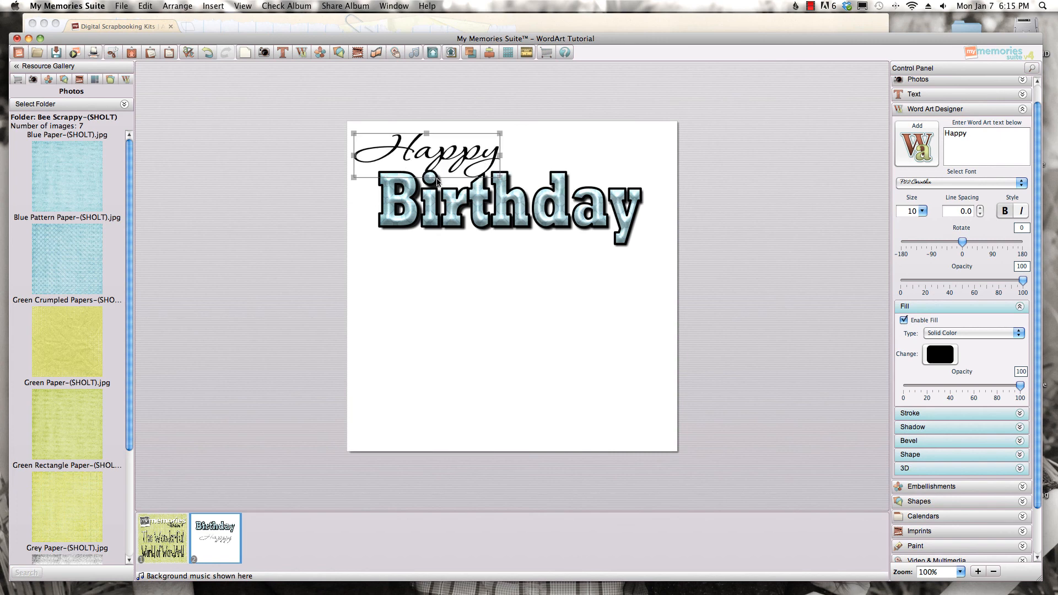
{"action": "left_click_drag", "start_coordinate": [441, 161], "coordinate": [429, 164]}
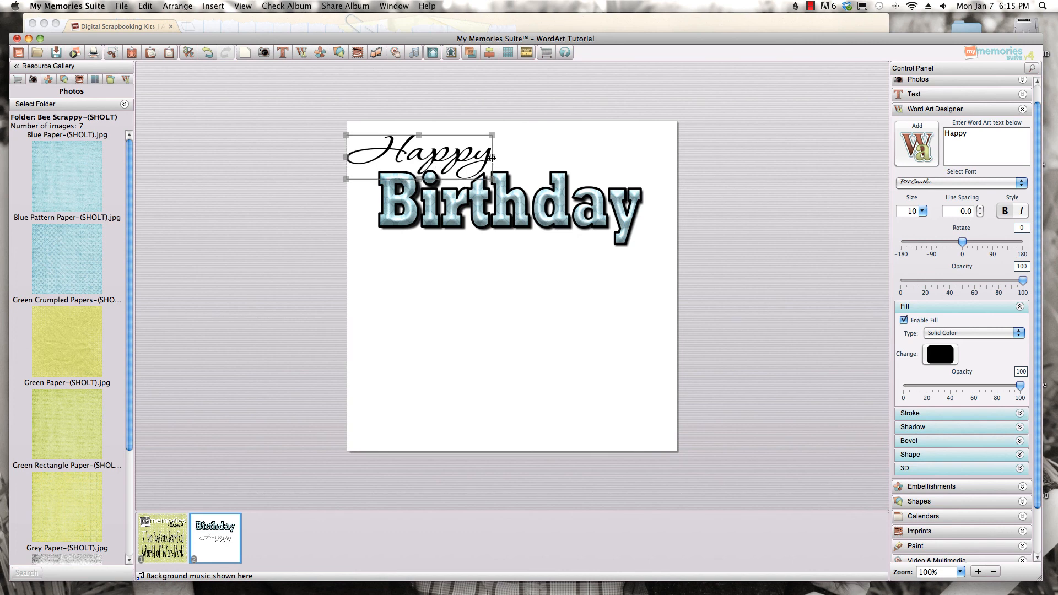
{"action": "left_click_drag", "start_coordinate": [492, 158], "coordinate": [485, 158]}
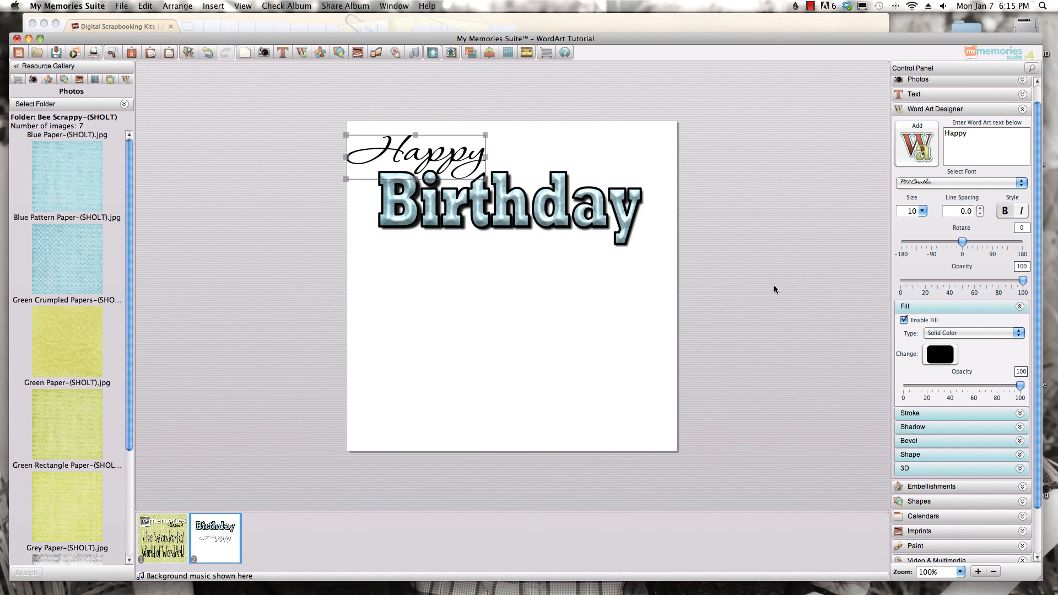
Add a third word art with the text "Honey" and set its font to Rosewood Std
{"action": "left_click", "coordinate": [923, 160]}
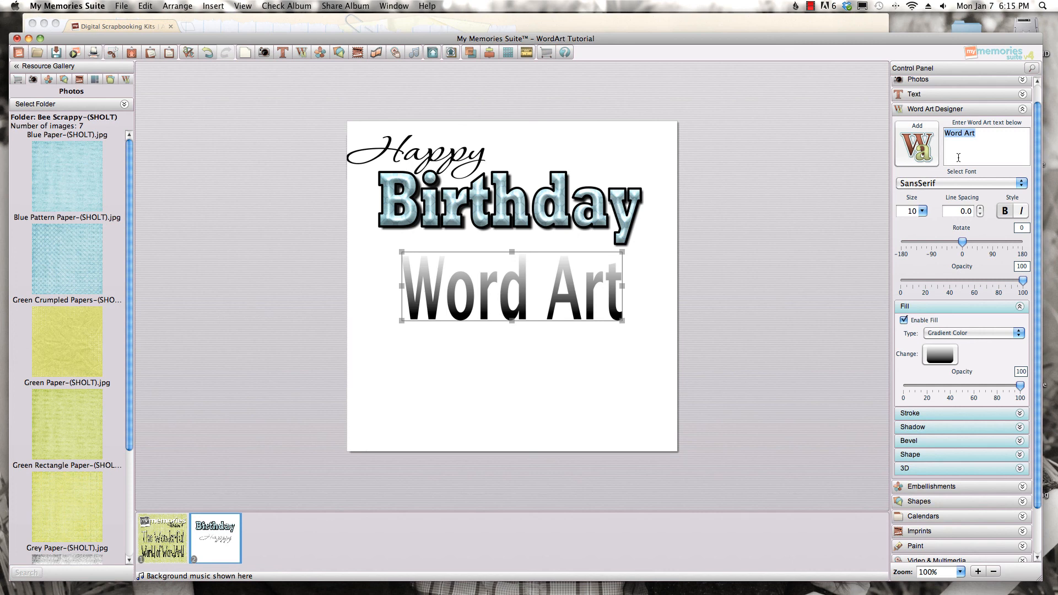
{"action": "type", "text": "Honey"}
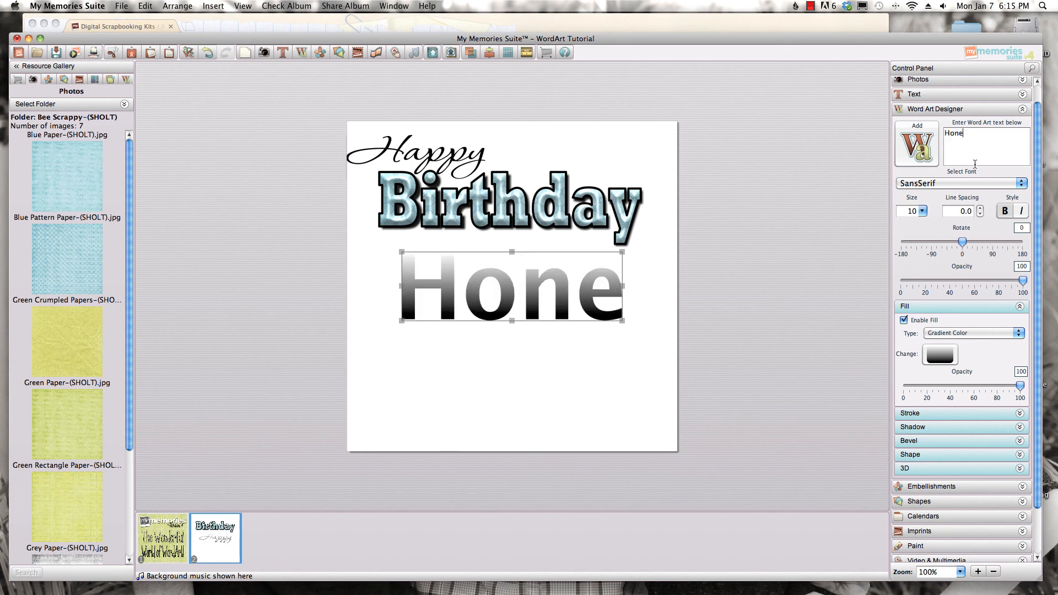
{"action": "double_click", "coordinate": [949, 134]}
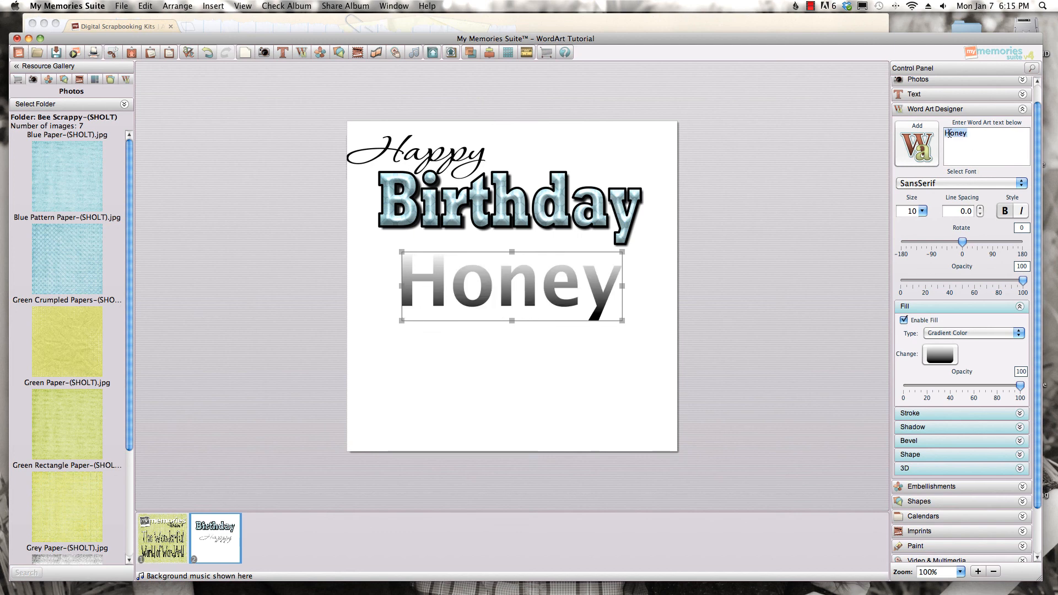
{"action": "left_click", "coordinate": [941, 180]}
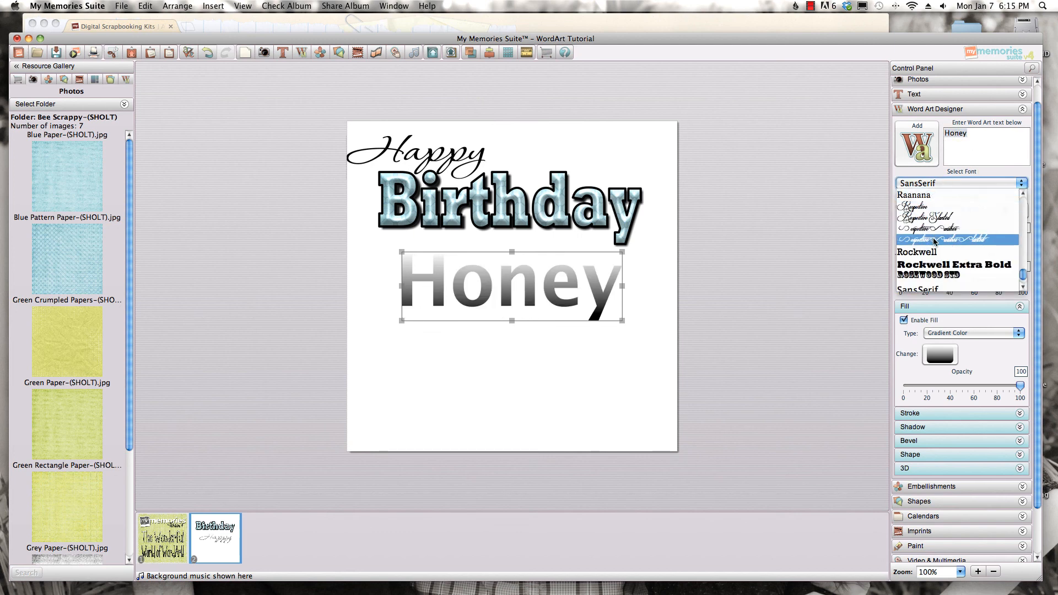
{"action": "left_click", "coordinate": [937, 275]}
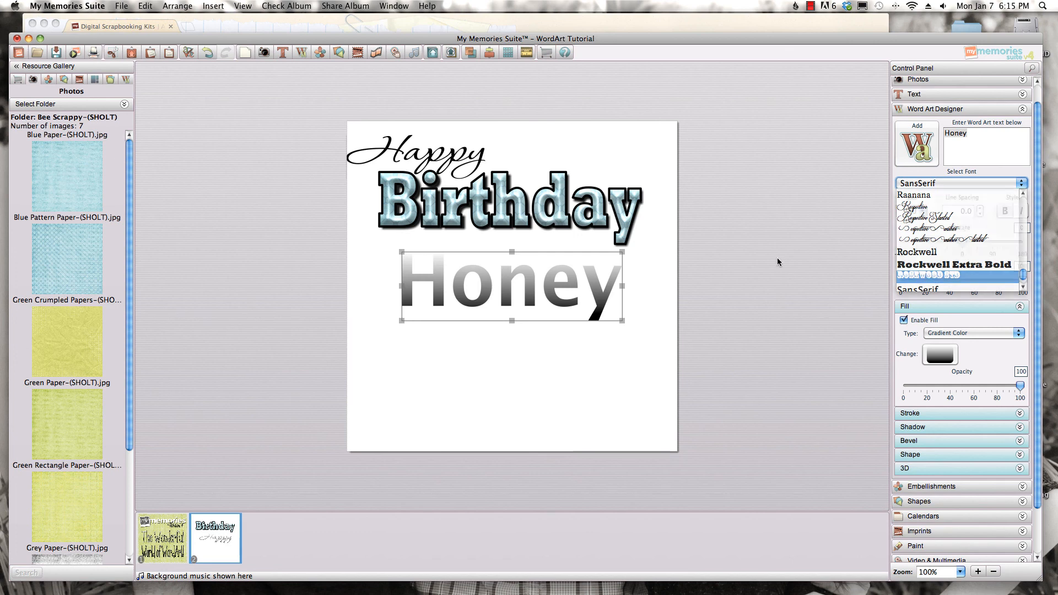
Give the "Honey" word art a Solid Color fill, then shrink and tuck it directly beneath "Birthday", left of the "y" descender
{"action": "left_click", "coordinate": [954, 335]}
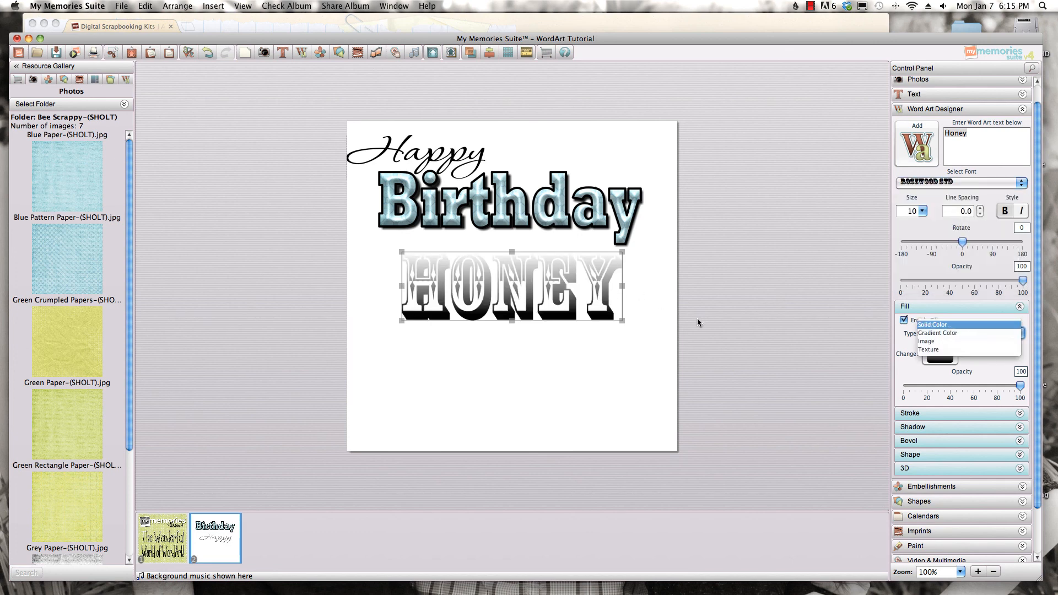
{"action": "left_click_drag", "start_coordinate": [573, 299], "coordinate": [568, 267]}
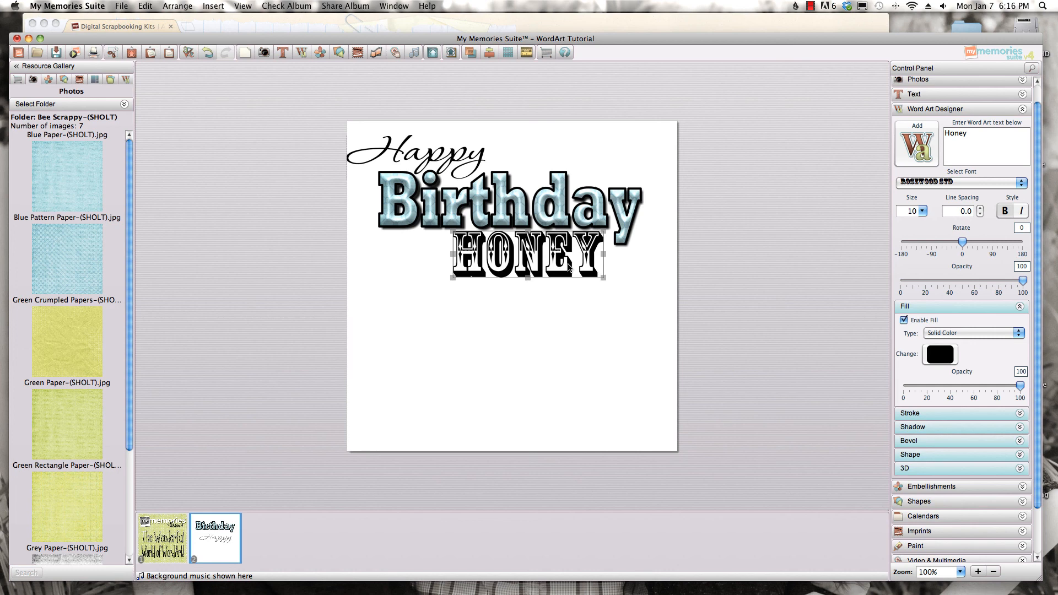
{"action": "left_click", "coordinate": [479, 354]}
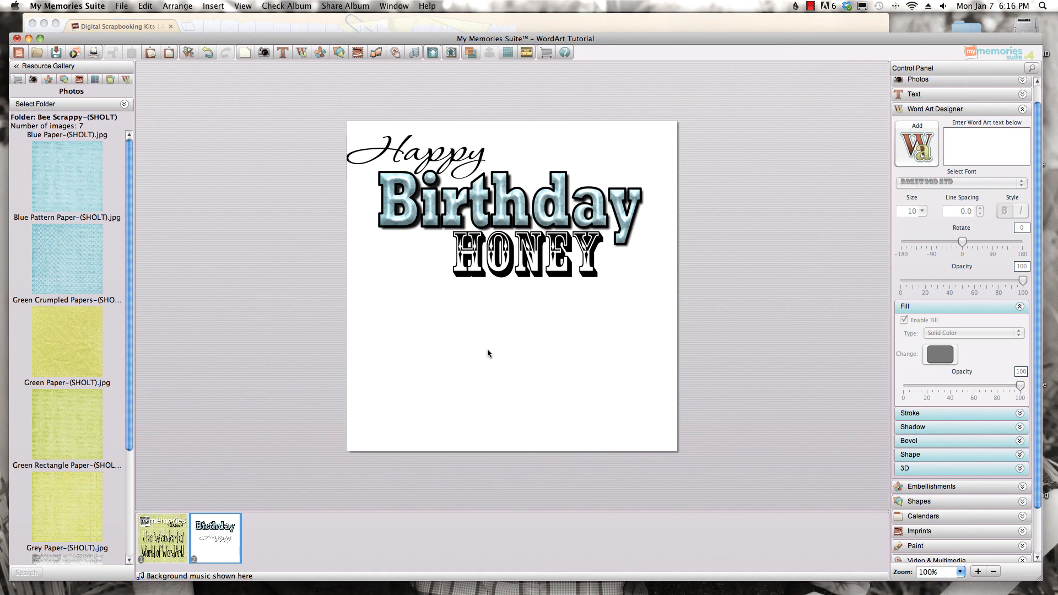
Add another word art with the single letter "E", move it to the empty area below "Honey", and narrow it
{"action": "left_click_drag", "start_coordinate": [938, 153], "coordinate": [936, 151]}
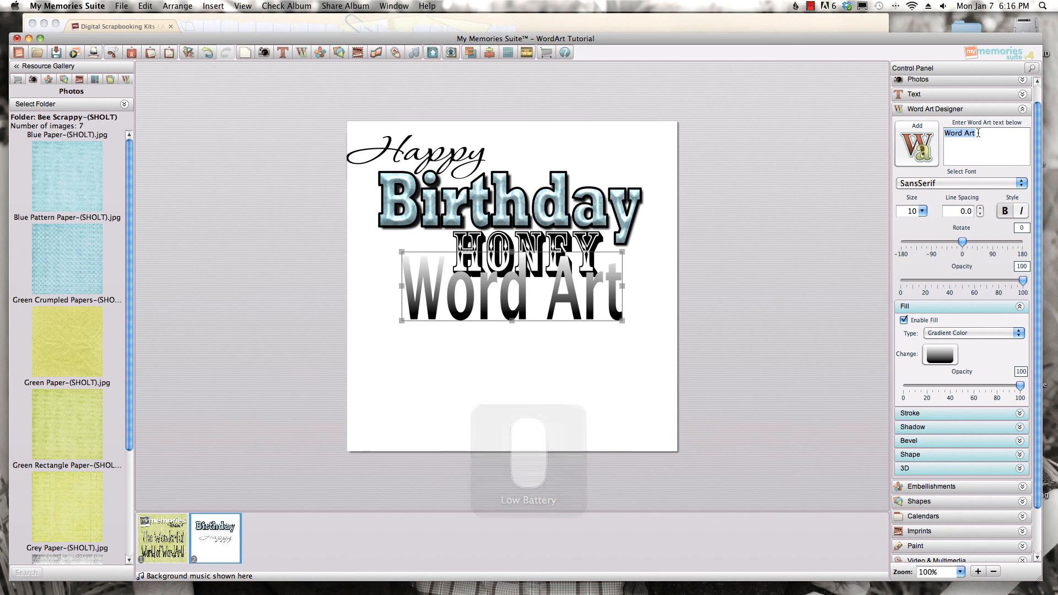
{"action": "type", "text": "E"}
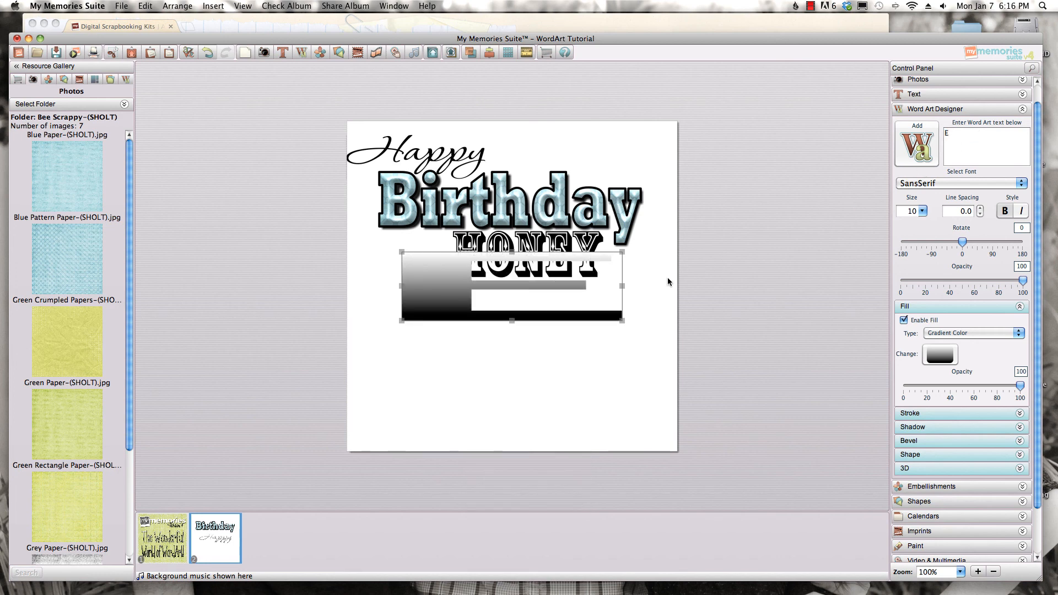
{"action": "left_click_drag", "start_coordinate": [520, 285], "coordinate": [510, 360]}
{"action": "left_click_drag", "start_coordinate": [604, 364], "coordinate": [605, 362]}
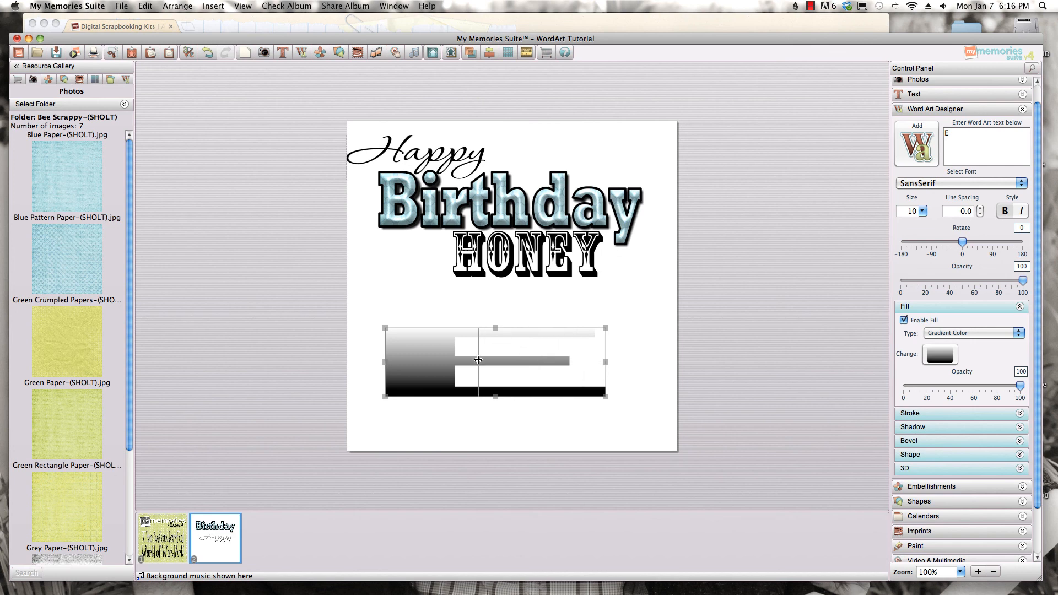
{"action": "left_click_drag", "start_coordinate": [478, 360], "coordinate": [478, 362]}
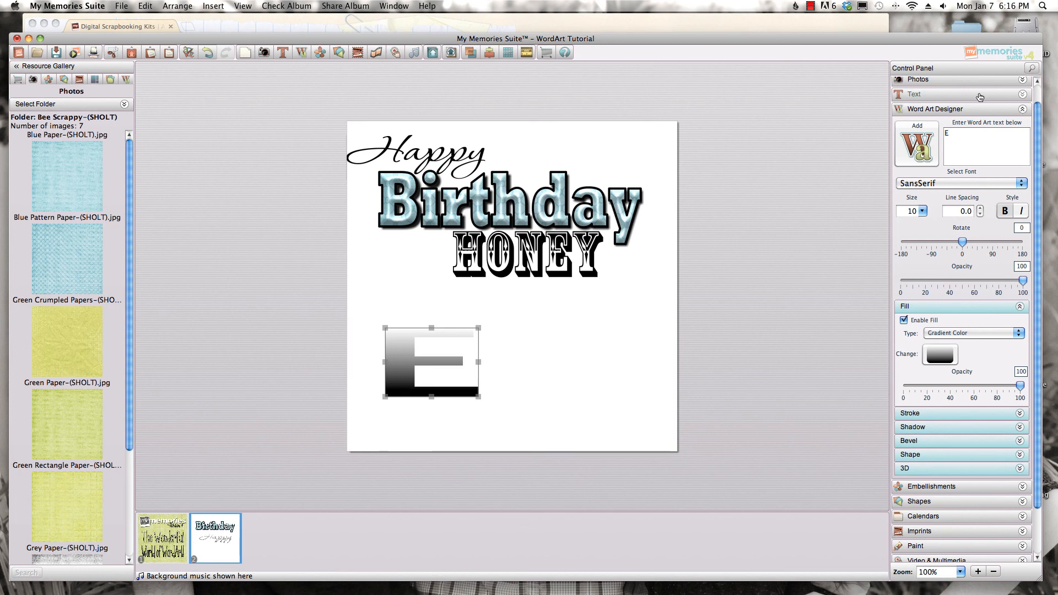
{"action": "left_click", "coordinate": [1016, 108]}
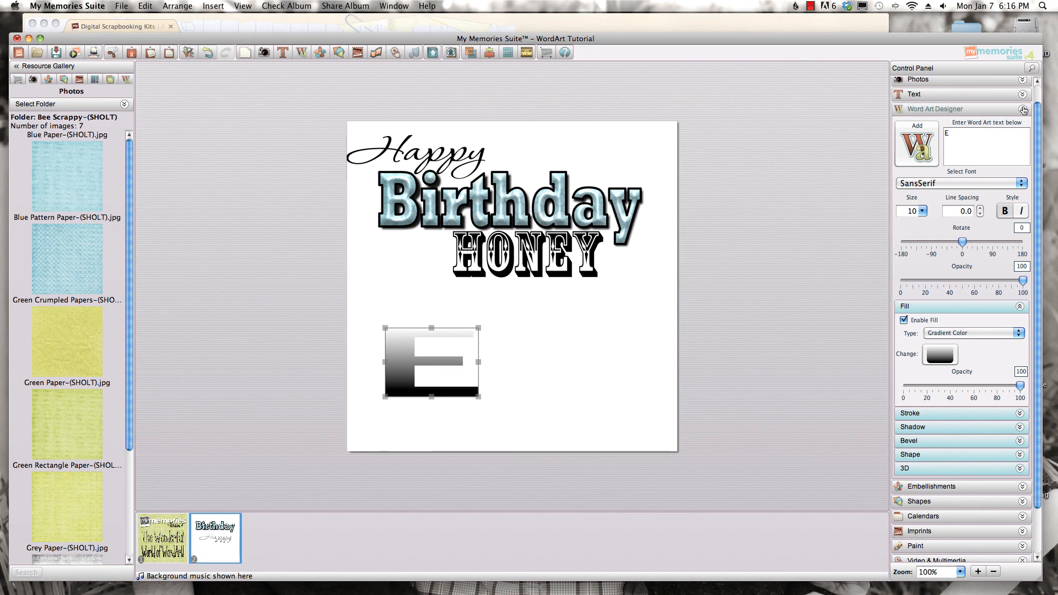